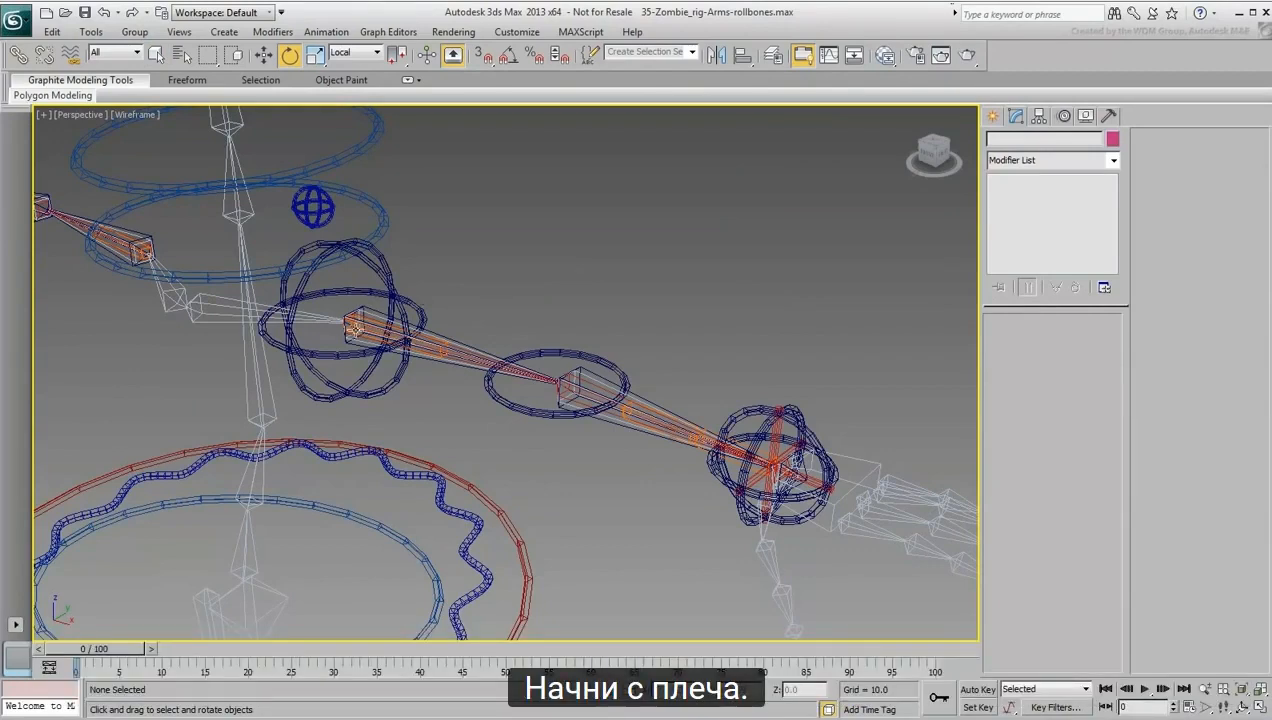
Rotate the left shoulder FK control about its local X axis to check how the shoulder bone responds
scroll(356, 329, "up", 5)
left_click(392, 353)
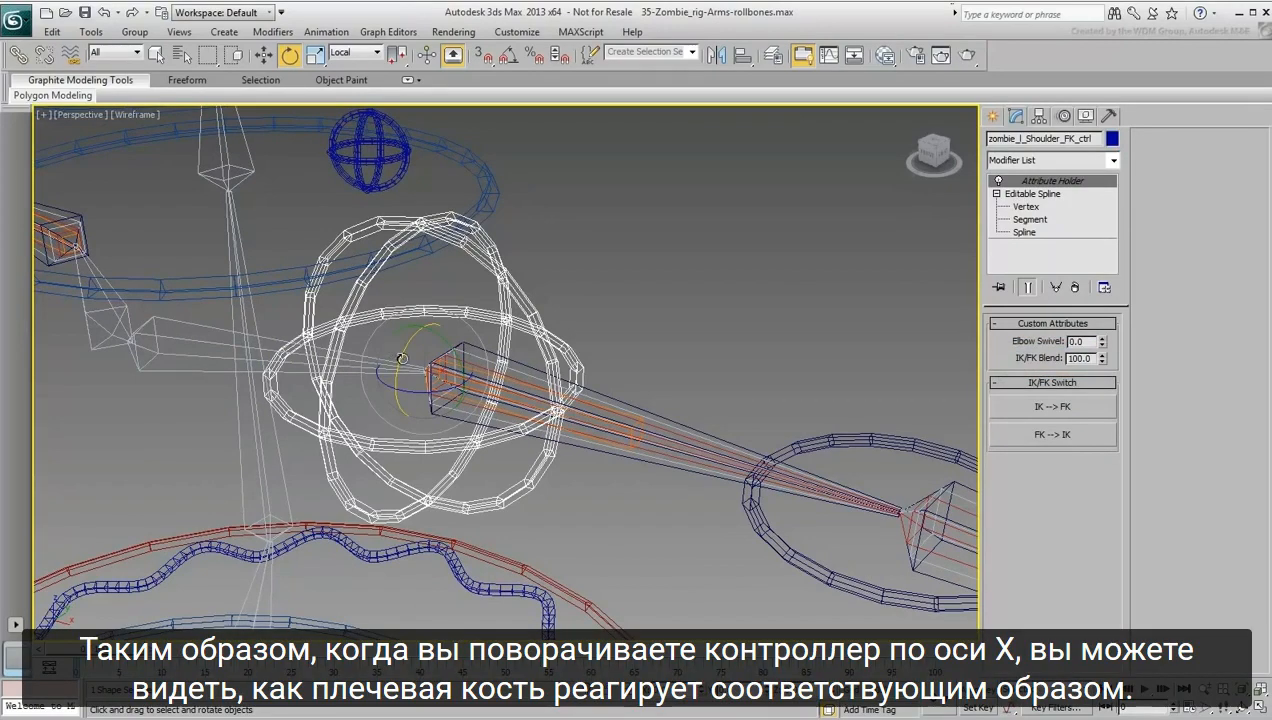
left_click_drag(400, 363, 416, 300)
Rotate the left shoulder roll bone about 22 degrees on its local X axis, partway between the shoulder and clavicle bones
left_click(631, 427)
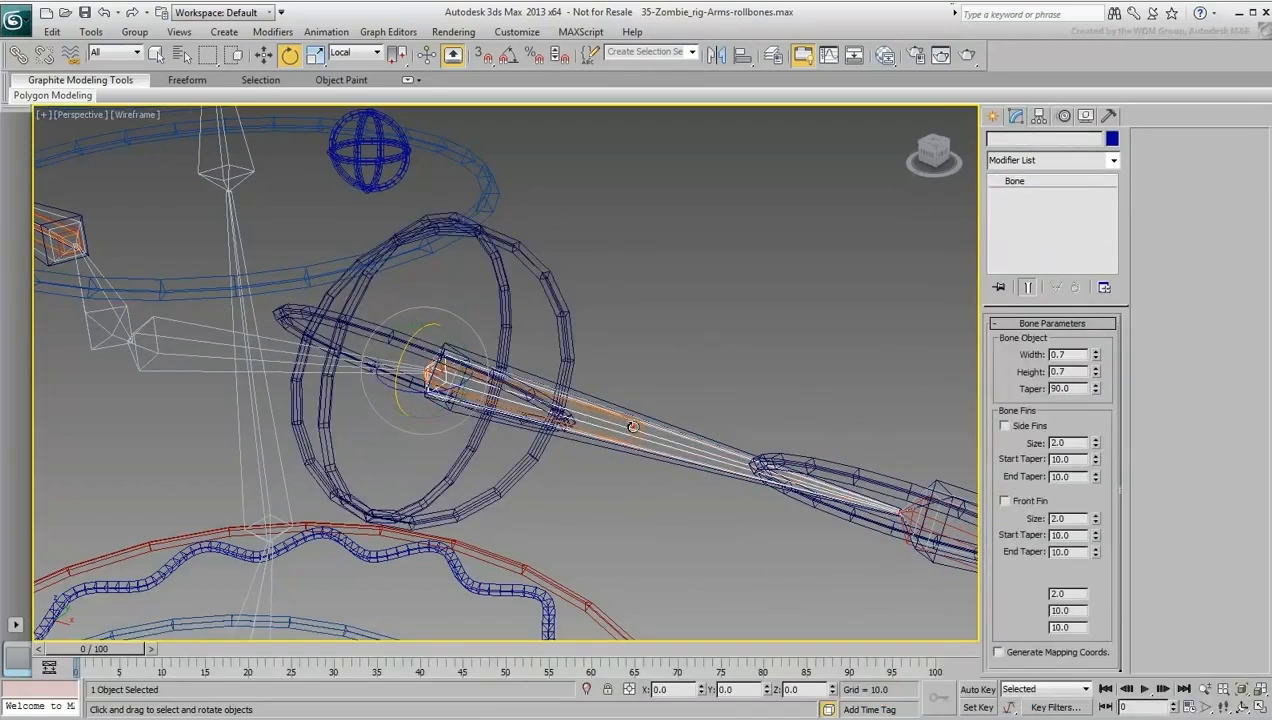
left_click(633, 427)
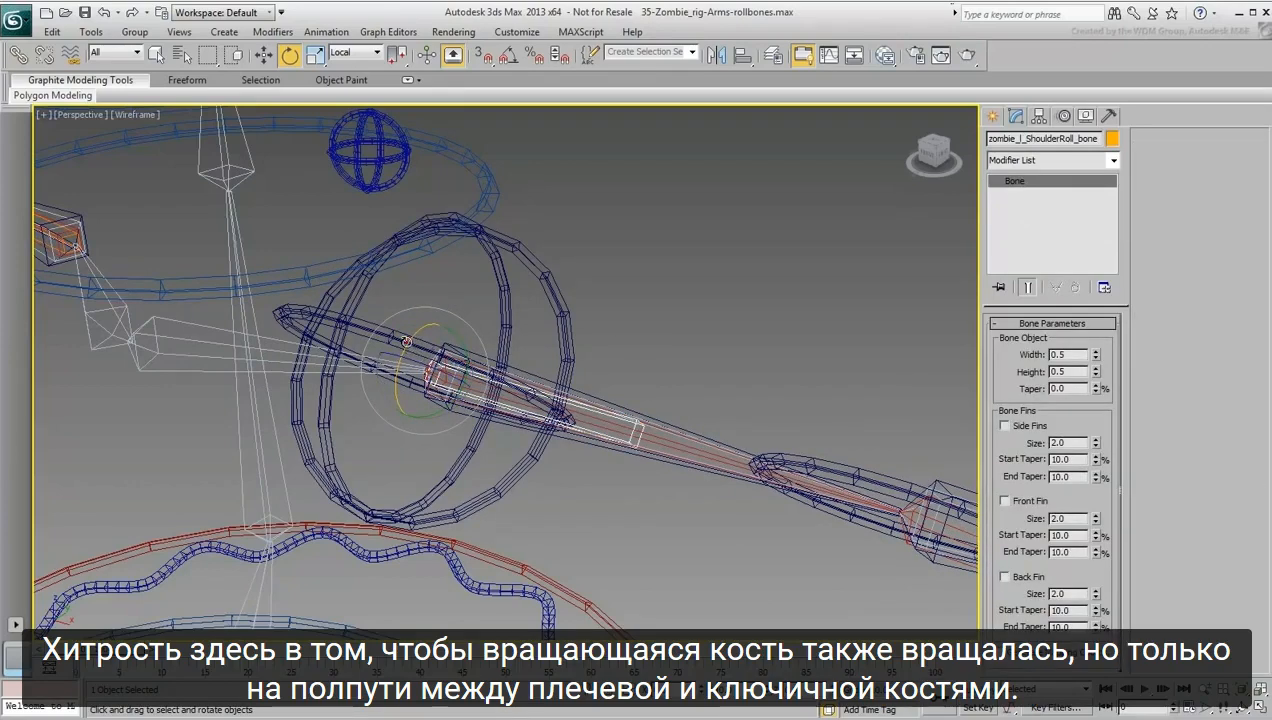
left_click_drag(406, 341, 397, 376)
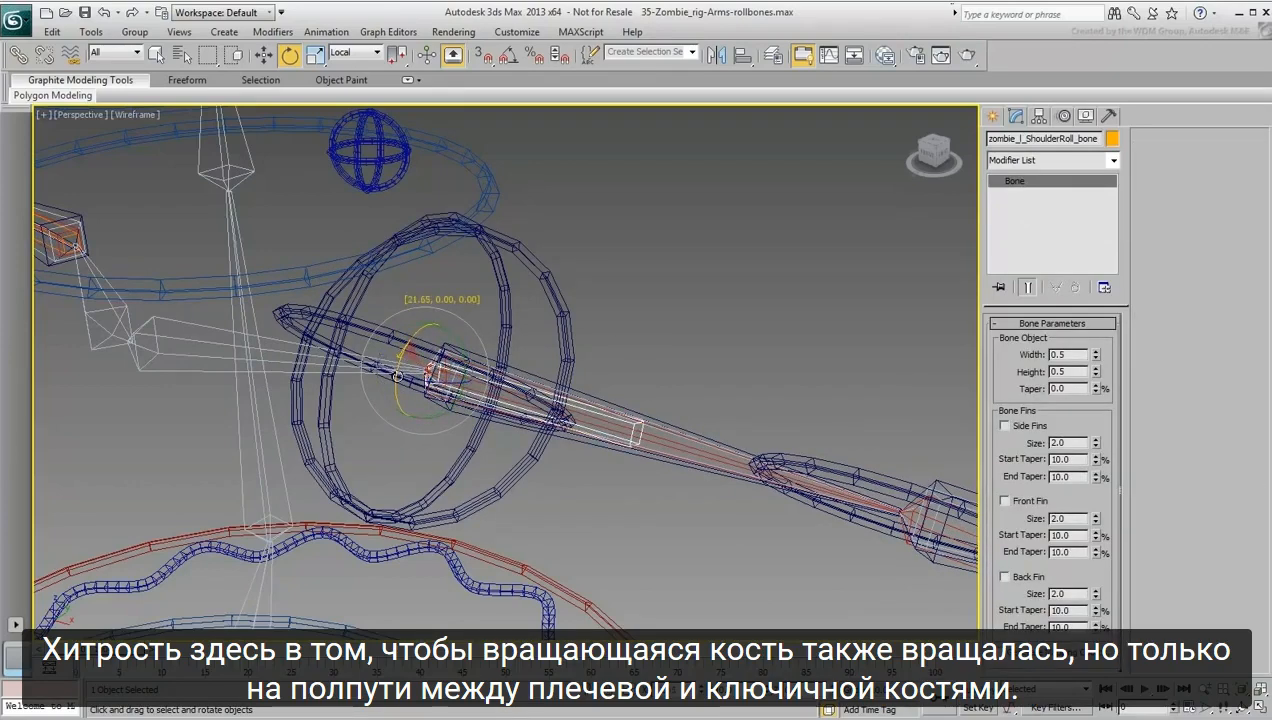
middle_click_drag(680, 413, 557, 497, "alt")
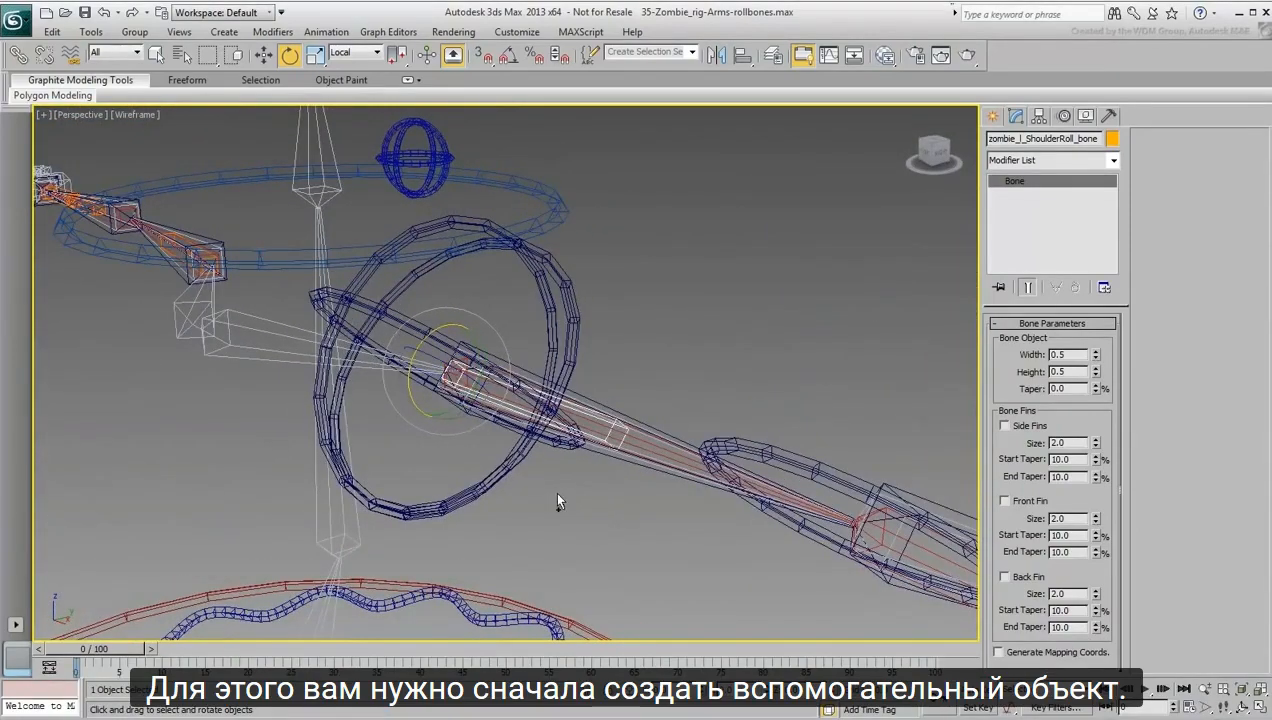
Undo the test rotations of the shoulder roll bone and the shoulder FK control, and clear the selection
key("ctrl+z")
key("ctrl+z")
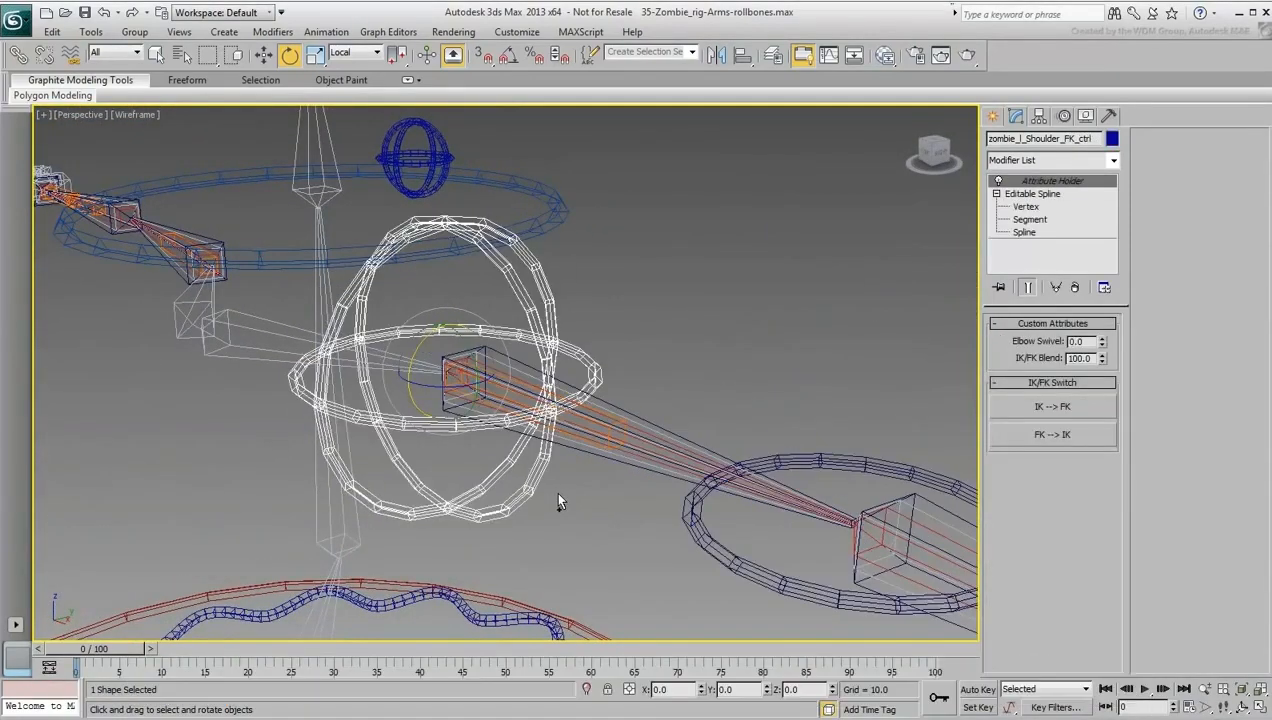
middle_click_drag(557, 502, 633, 471, "alt")
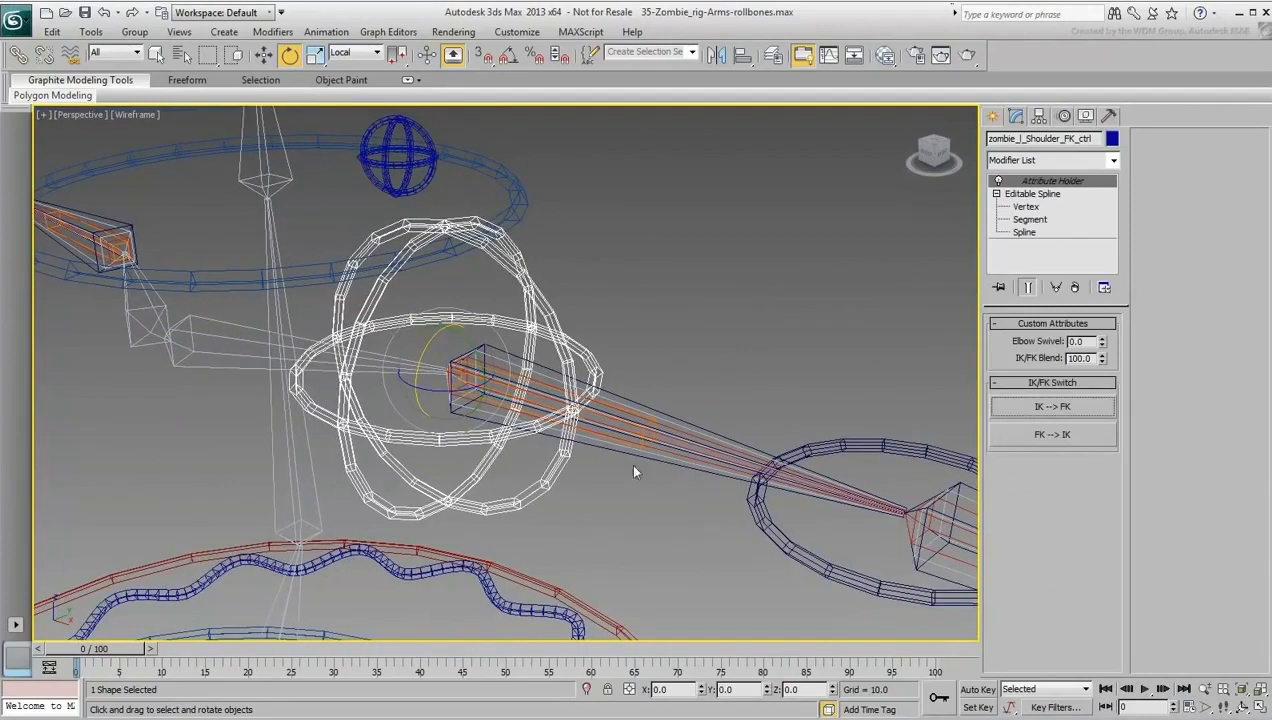
left_click(718, 344)
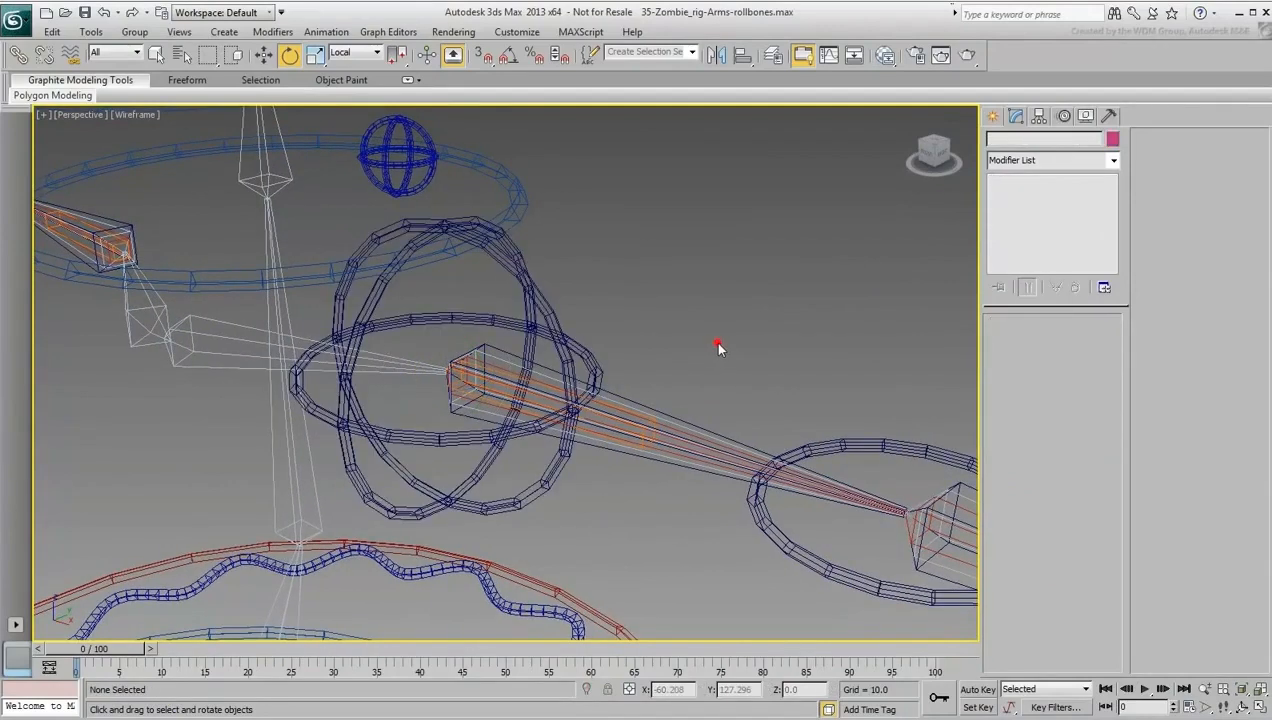
Create a Point helper beside the left shoulder, displayed as a Box with Cross turned off
middle_click_drag(718, 344, 804, 344, "alt")
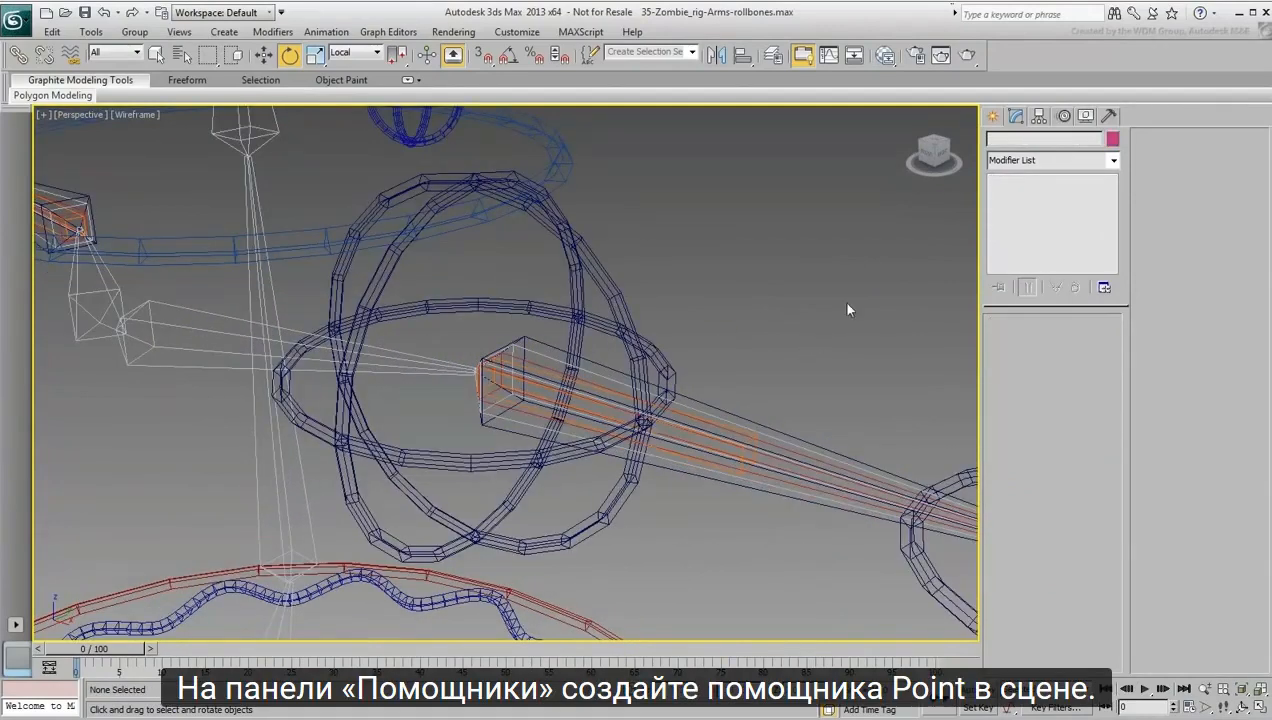
left_click(994, 117)
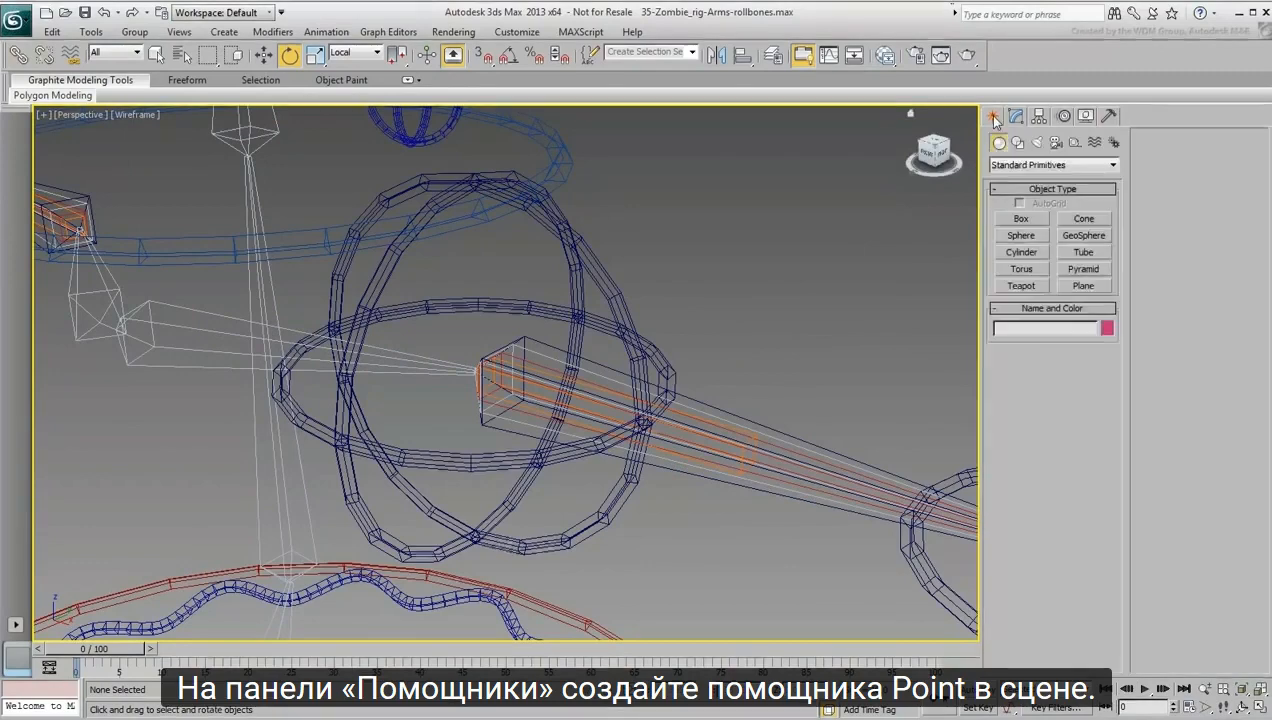
left_click(1074, 143)
left_click(1021, 269)
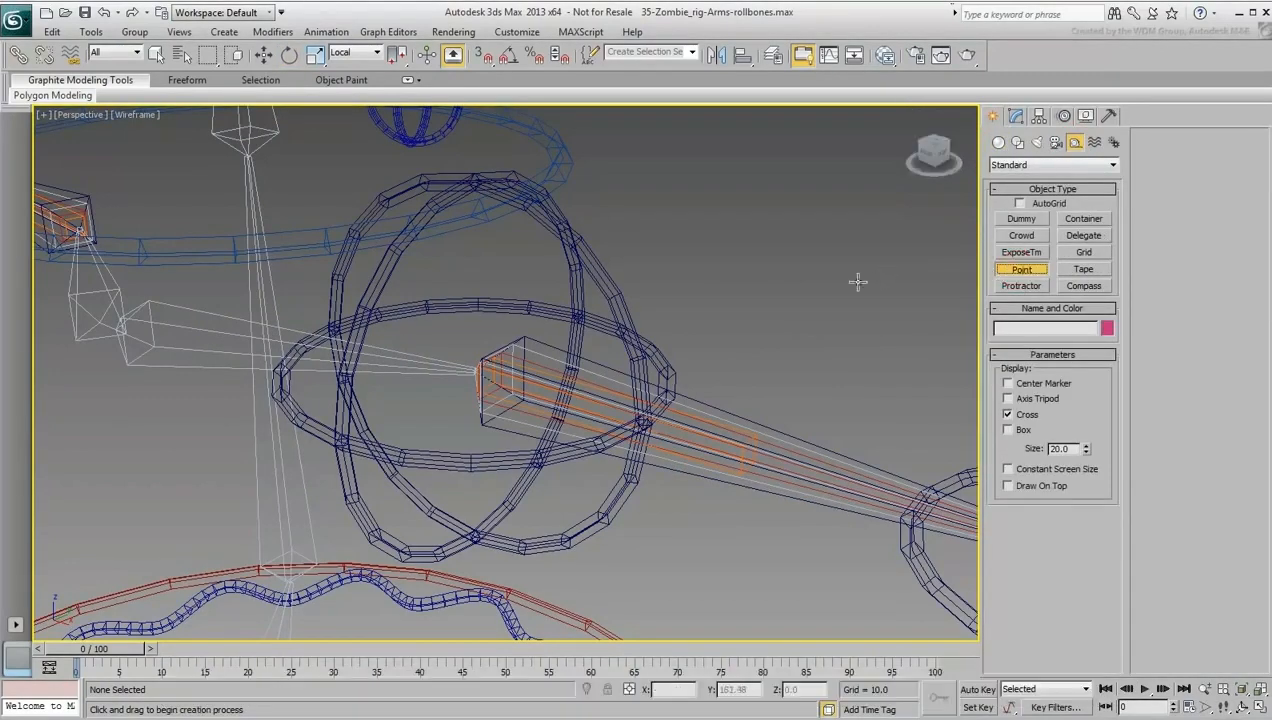
left_click(1008, 414)
left_click(1008, 429)
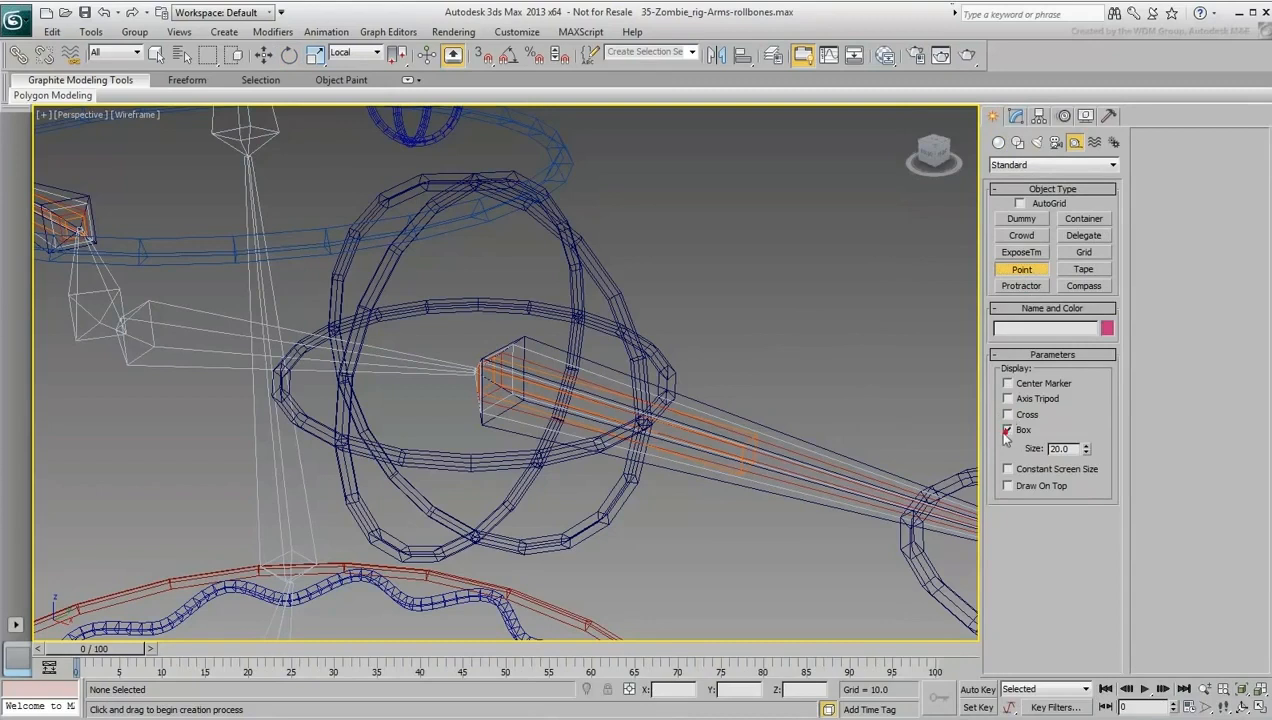
left_click_drag(713, 343, 768, 342)
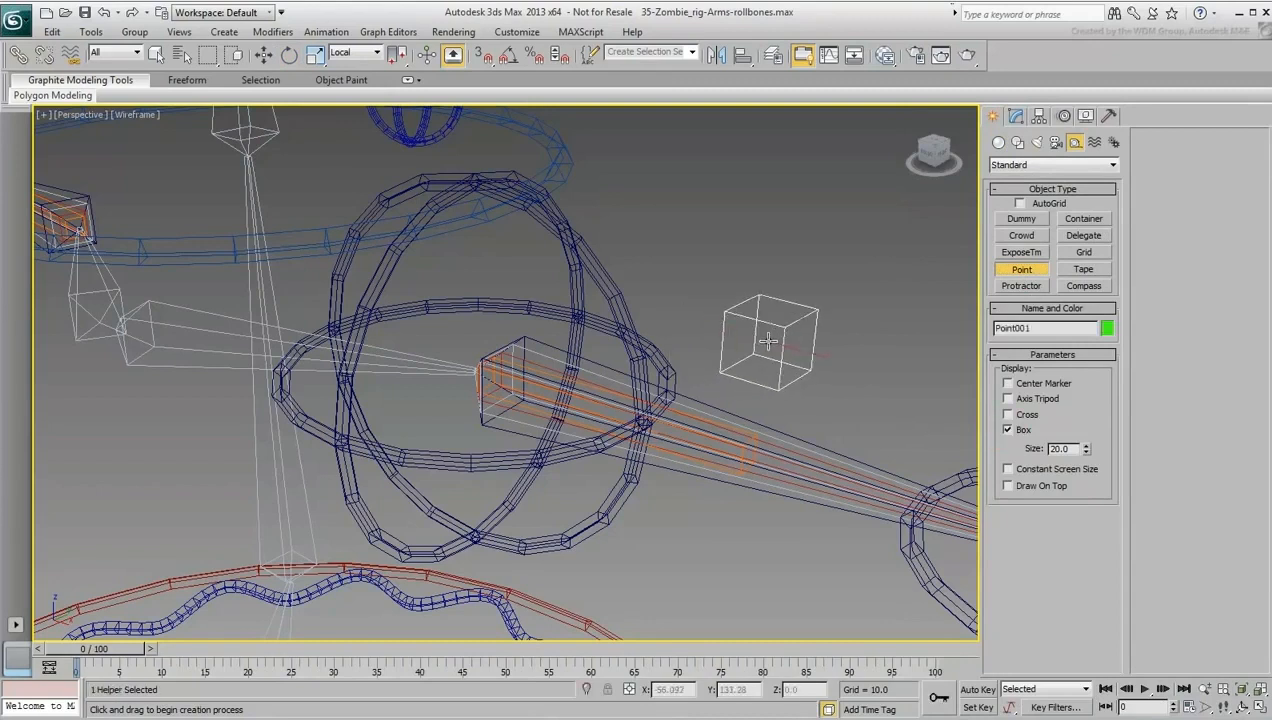
Rename the new point helper to zombie_l_ShoulderTwist_hlp
double_click(1050, 328)
type("zo")
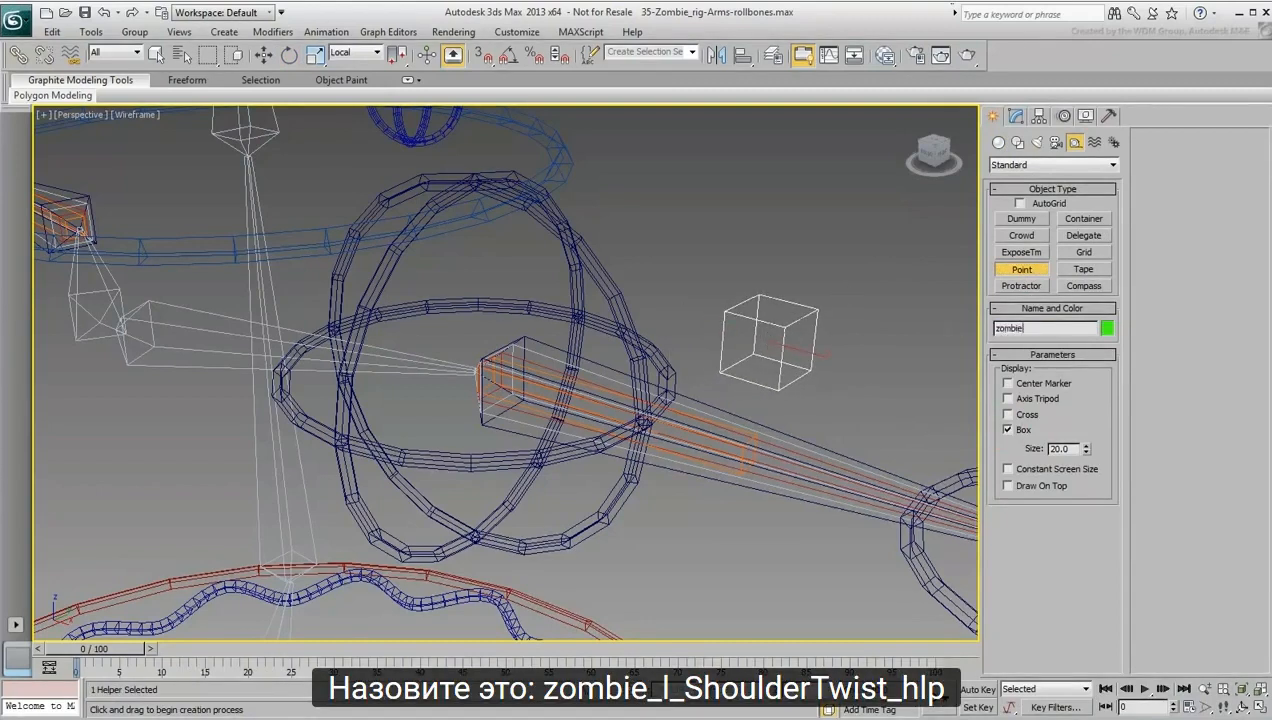
type("mbie_l_ShoulderTw")
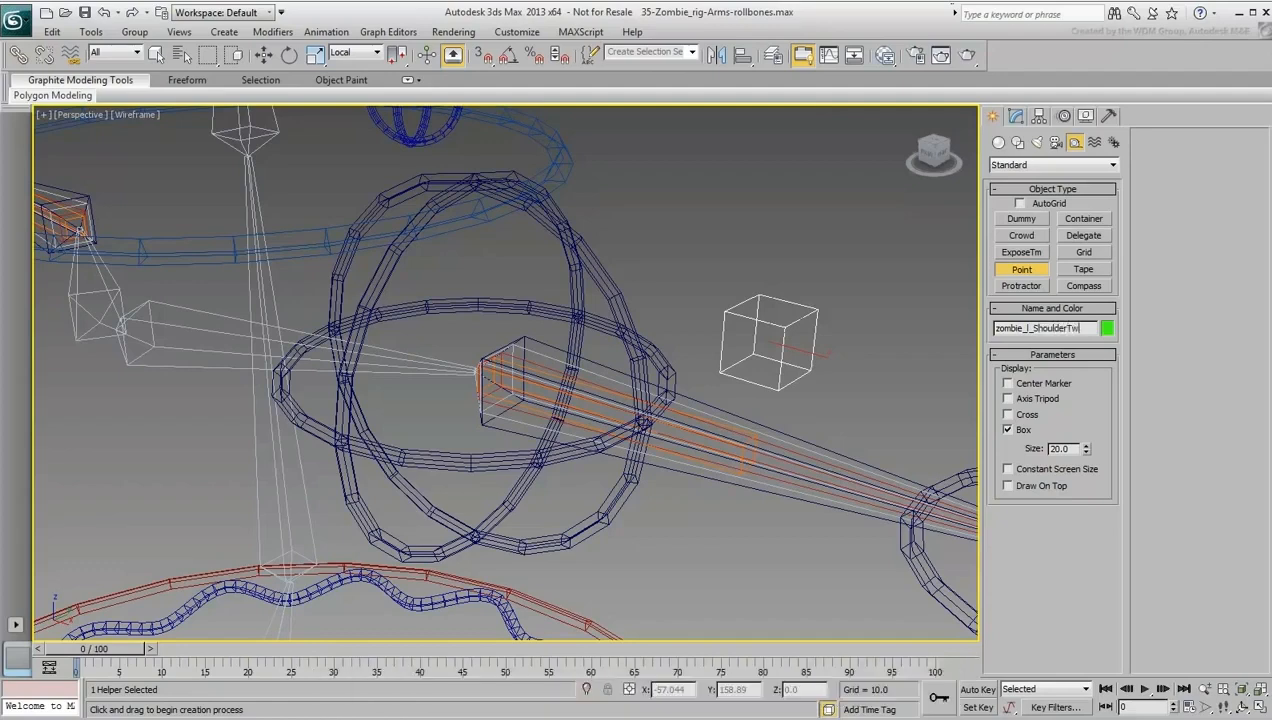
type("ist_hlp")
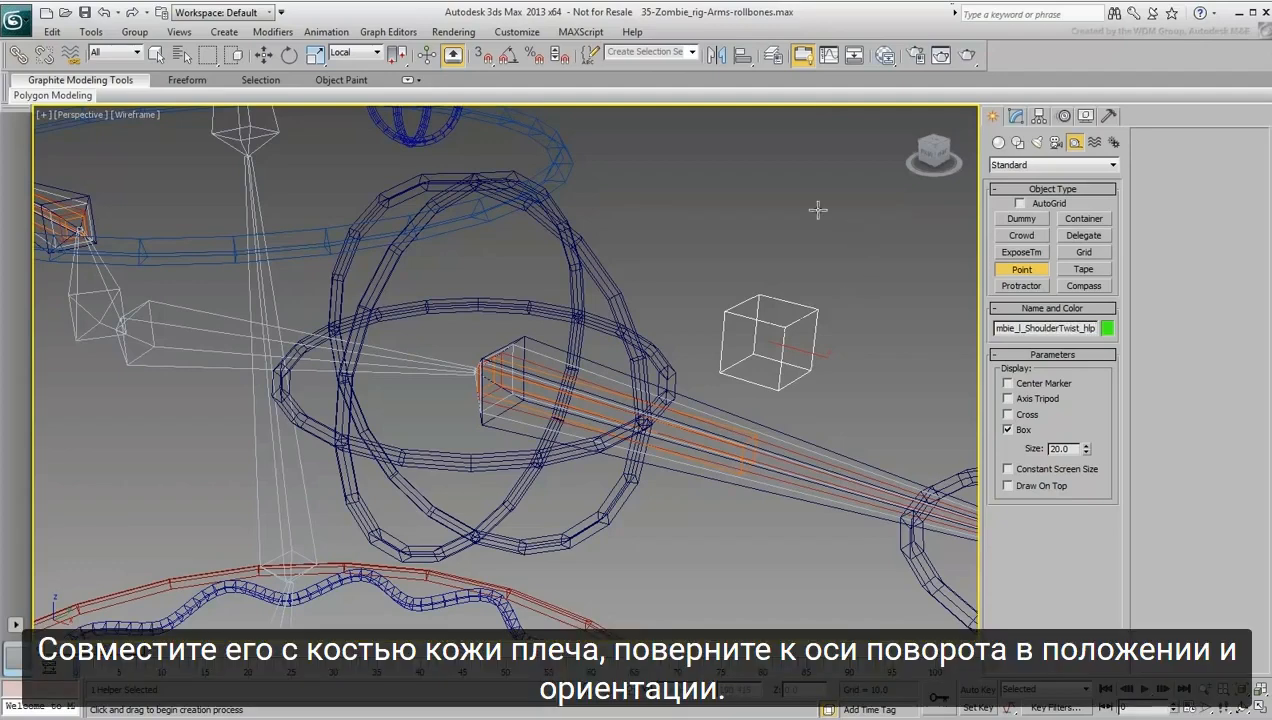
Align the twist helper to the left shoulder bone, pivot to pivot, in X, Y and Z position and orientation
left_click(744, 57)
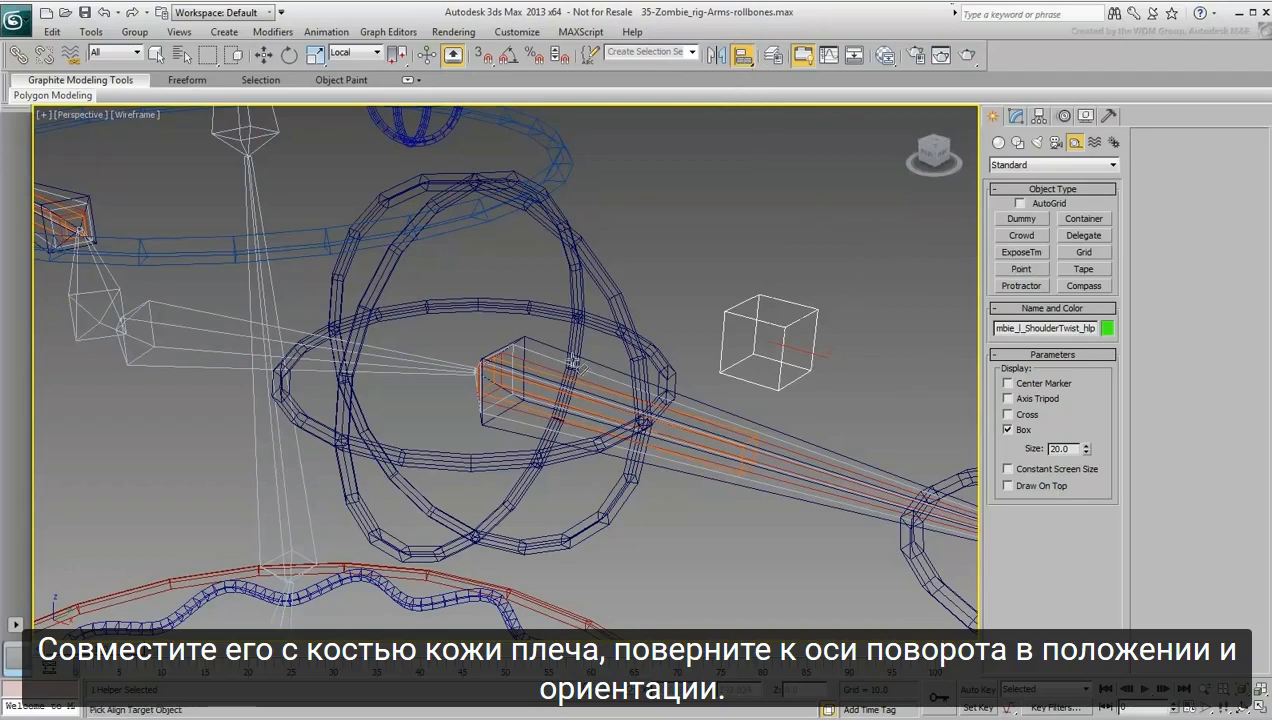
left_click(541, 356)
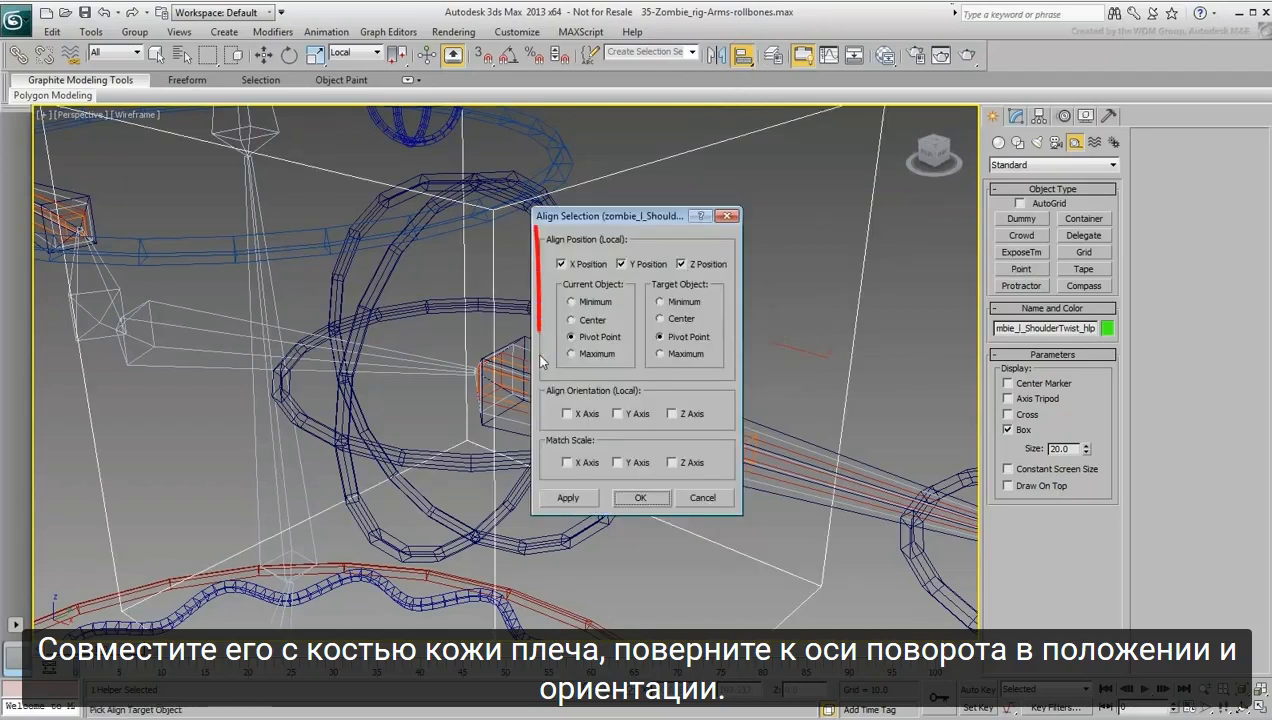
left_click(568, 413)
left_click(617, 413)
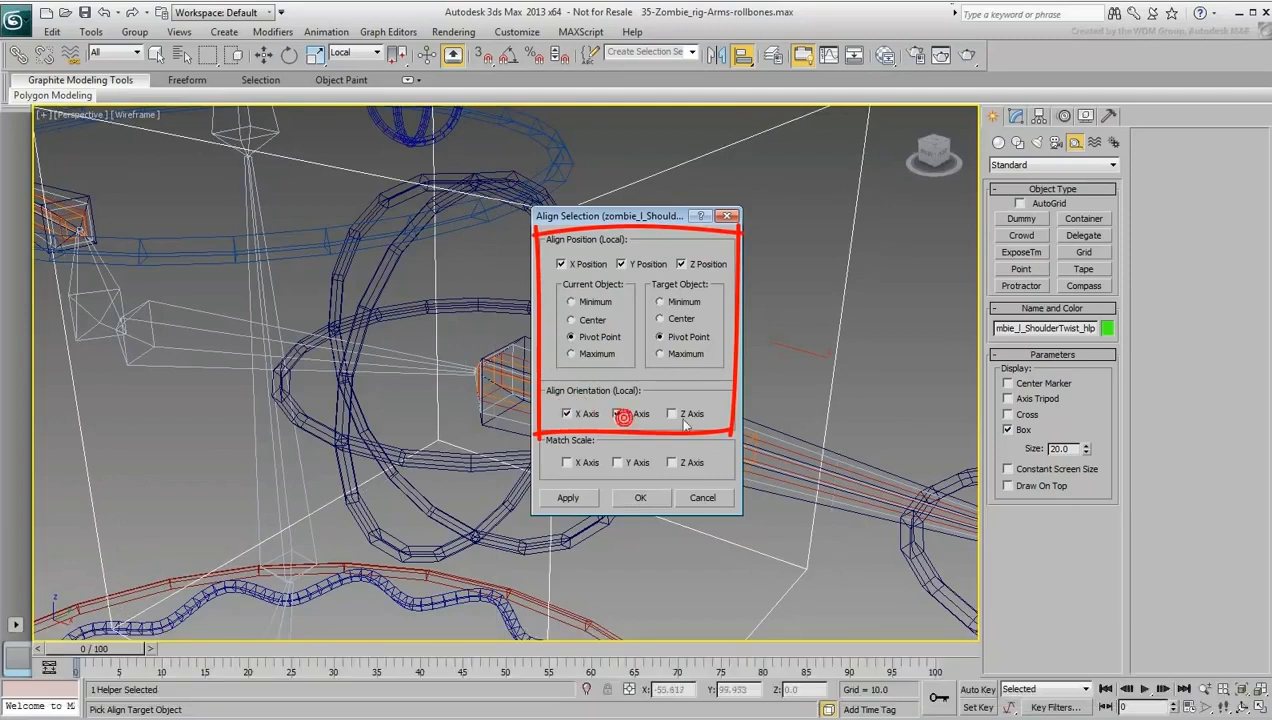
left_click(671, 413)
left_click(638, 498)
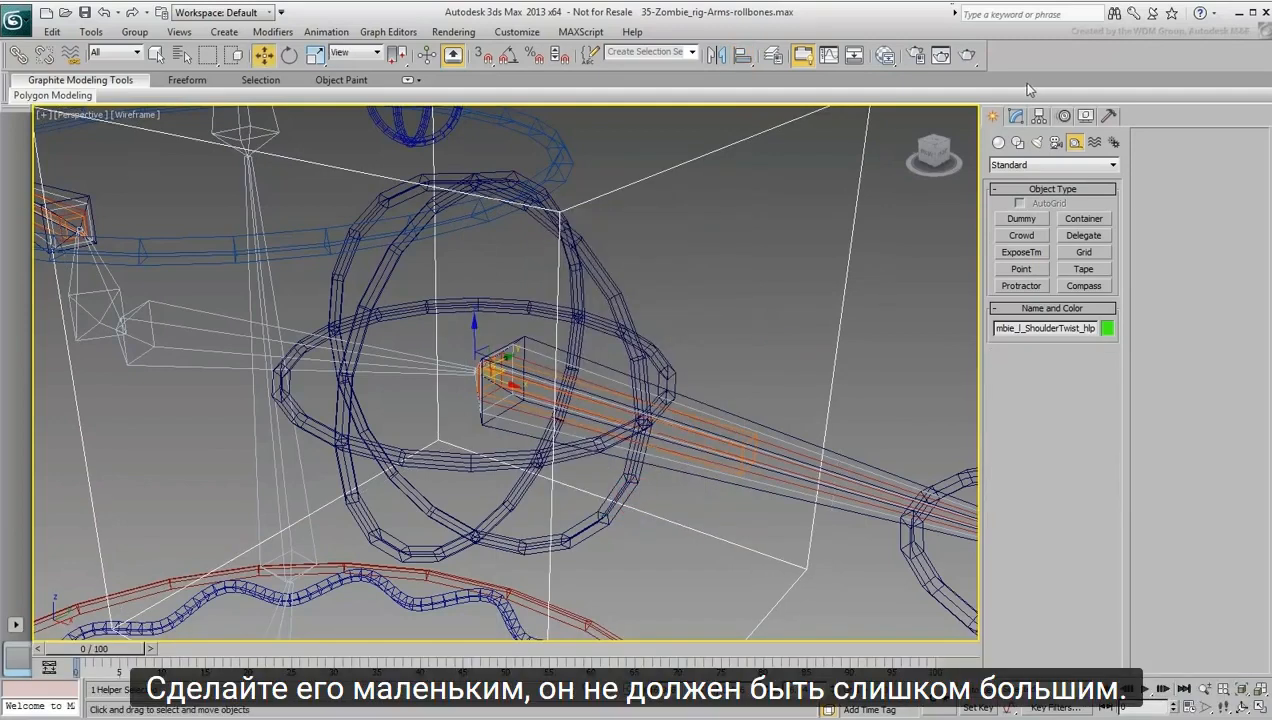
Reduce the size of the shoulder twist helper to 0.7
left_click(1016, 116)
left_click_drag(1086, 421, 1076, 492)
left_click_drag(1069, 418, 1014, 405)
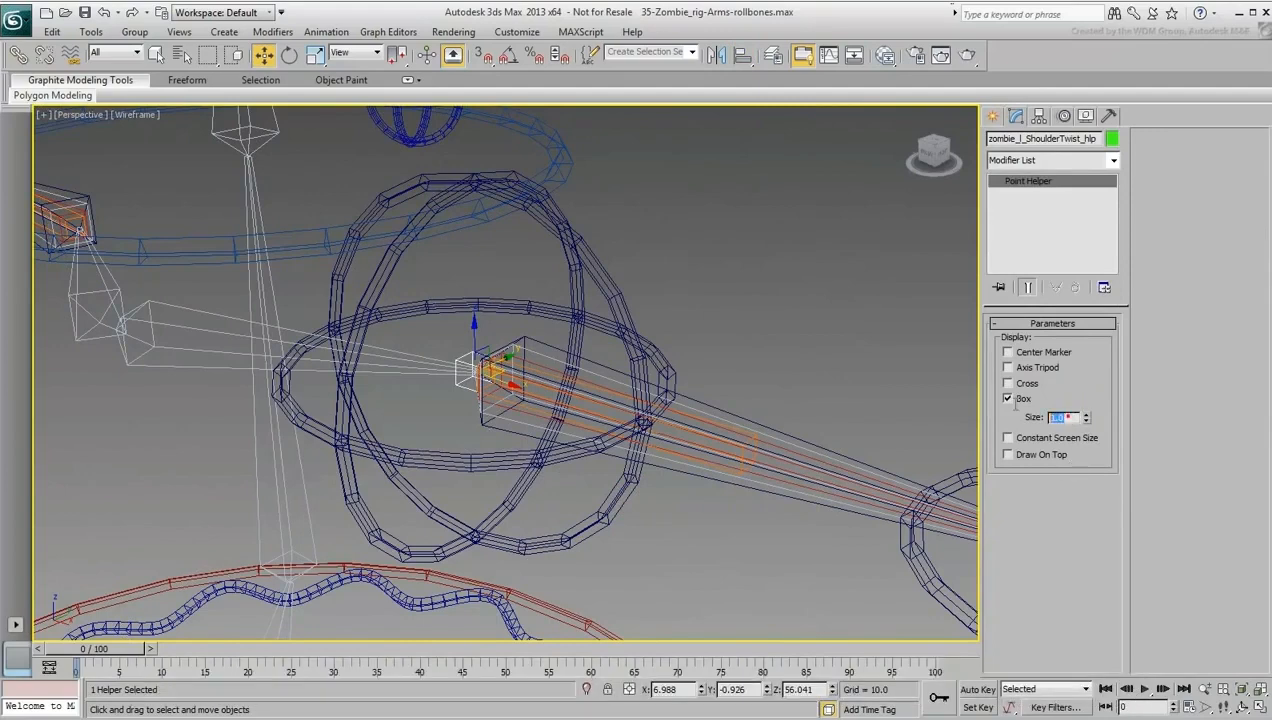
key("Return")
middle_click_drag(704, 262, 735, 309, "alt")
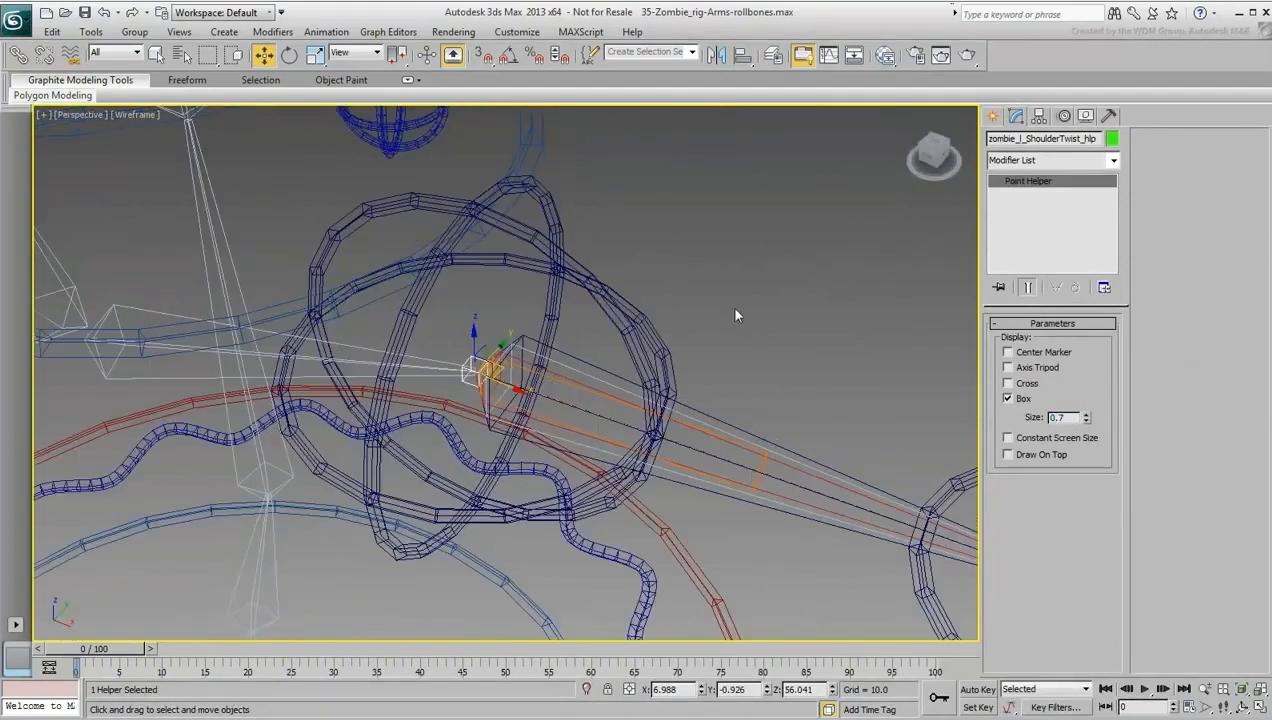
Add a Position Constraint to the twist helper with zombie_l_Shoulder_bone as its target
left_click(327, 32)
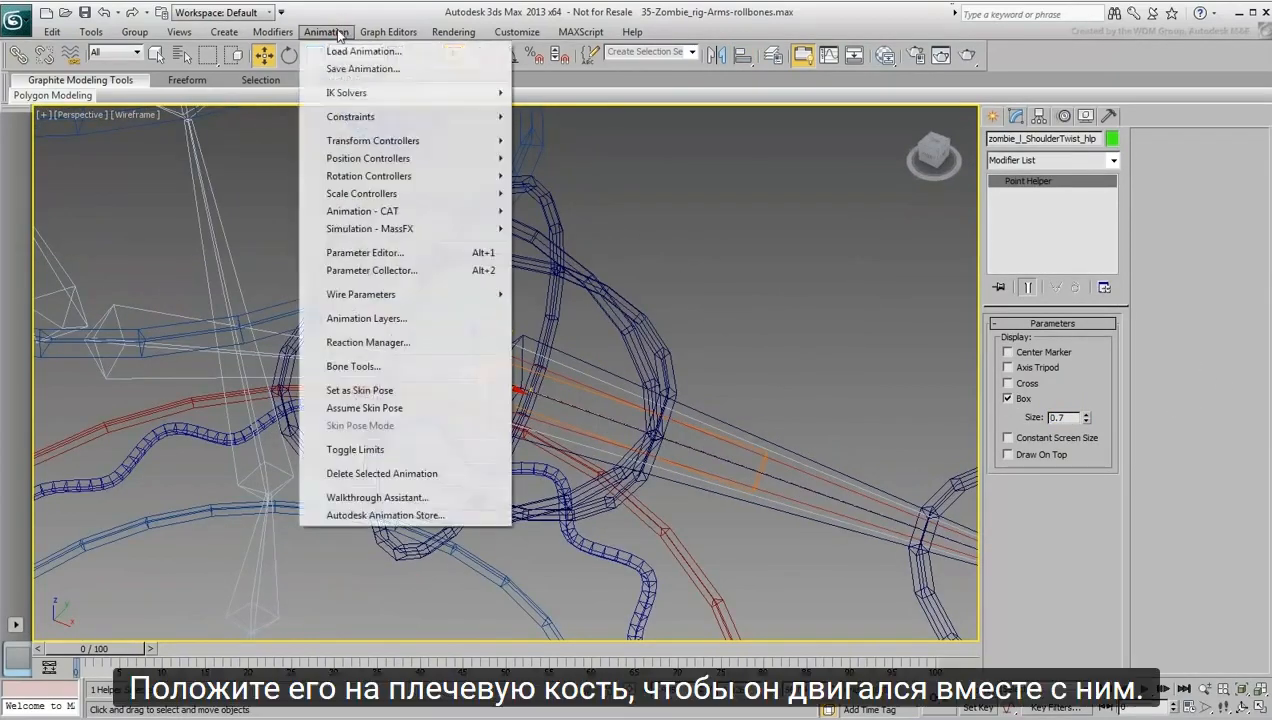
left_click(368, 119)
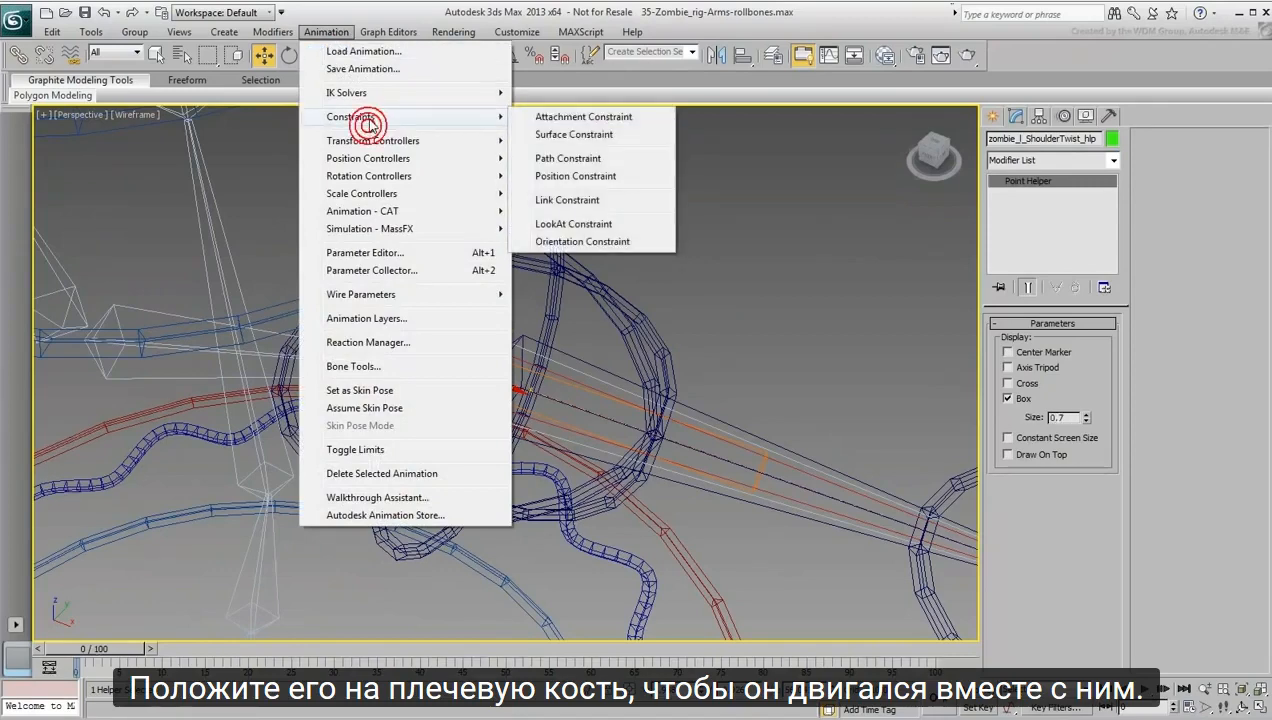
left_click(575, 177)
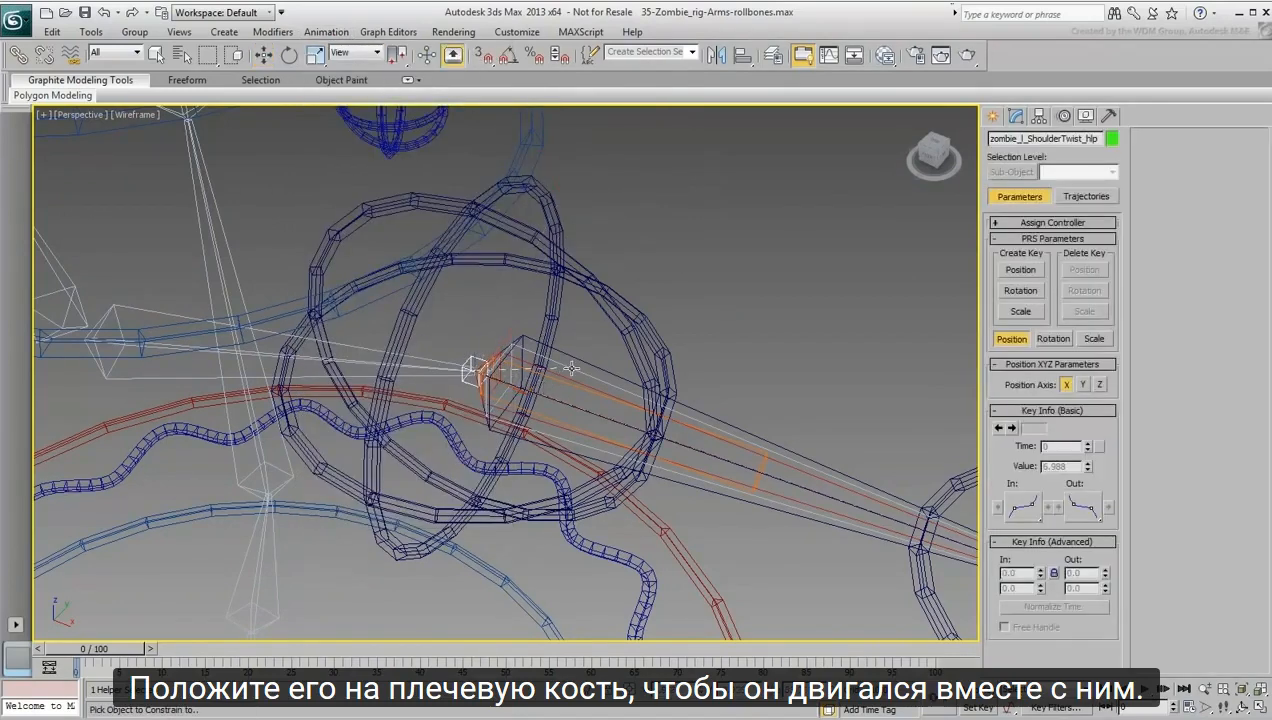
left_click(571, 368)
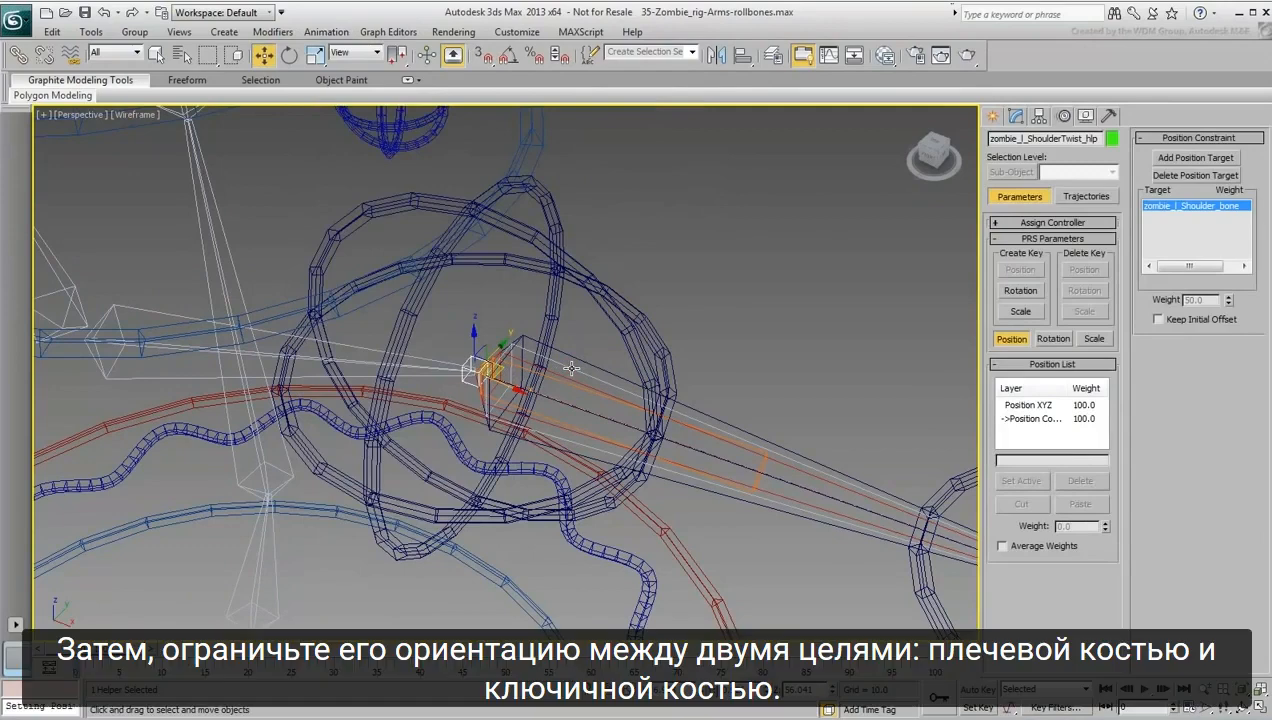
Add an Orientation Constraint to the twist helper with zombie_l_Shoulder_bone and zombie_l_Clav_bone as its two targets
left_click(327, 32)
mouse_move(362, 116)
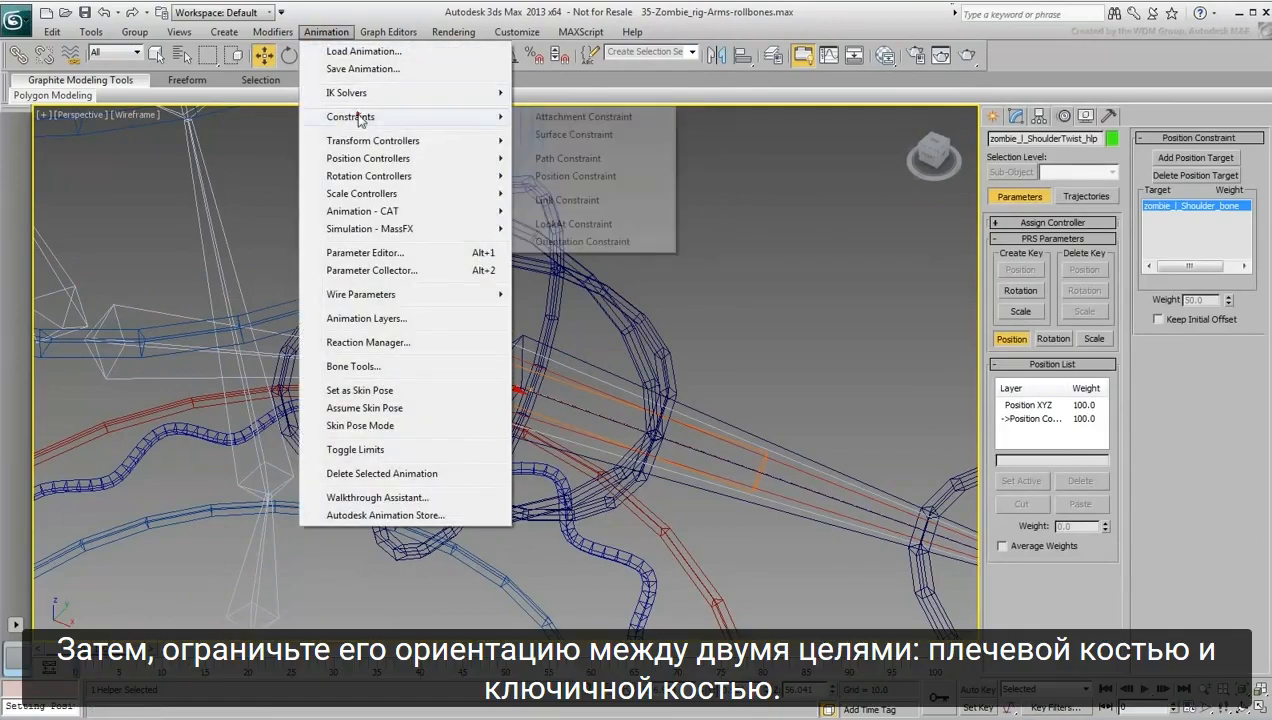
left_click(566, 242)
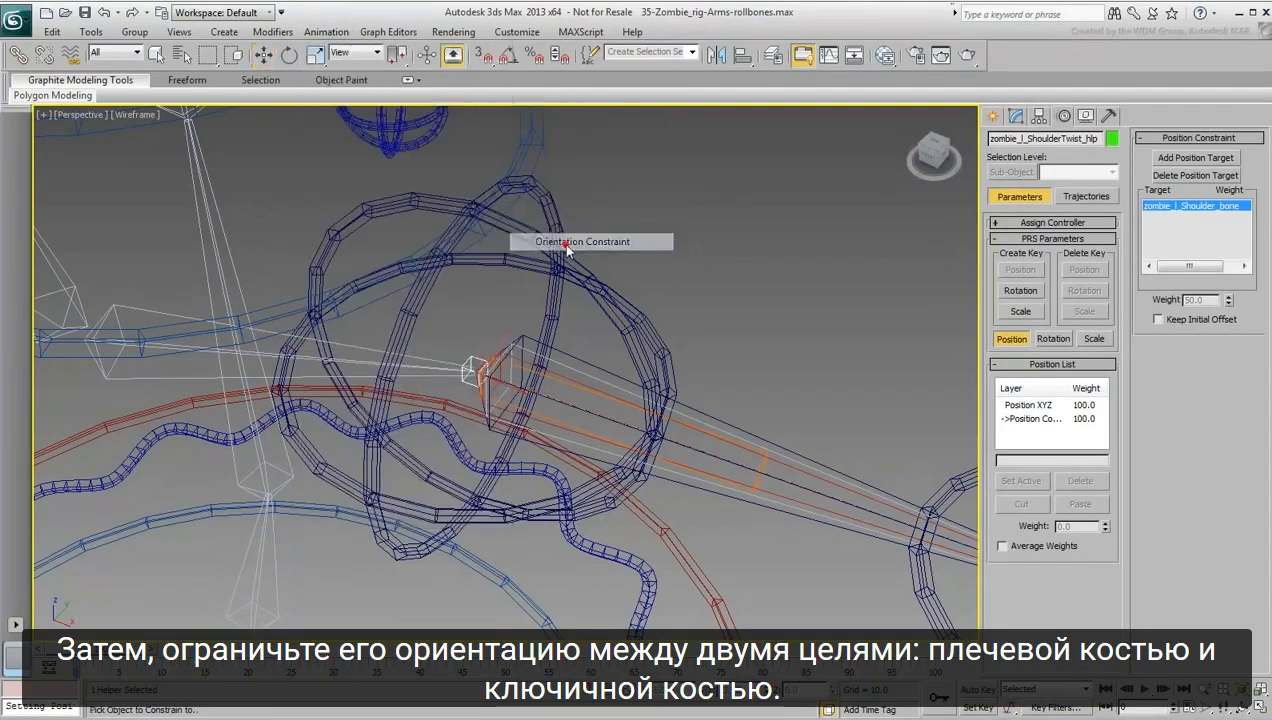
left_click(574, 370)
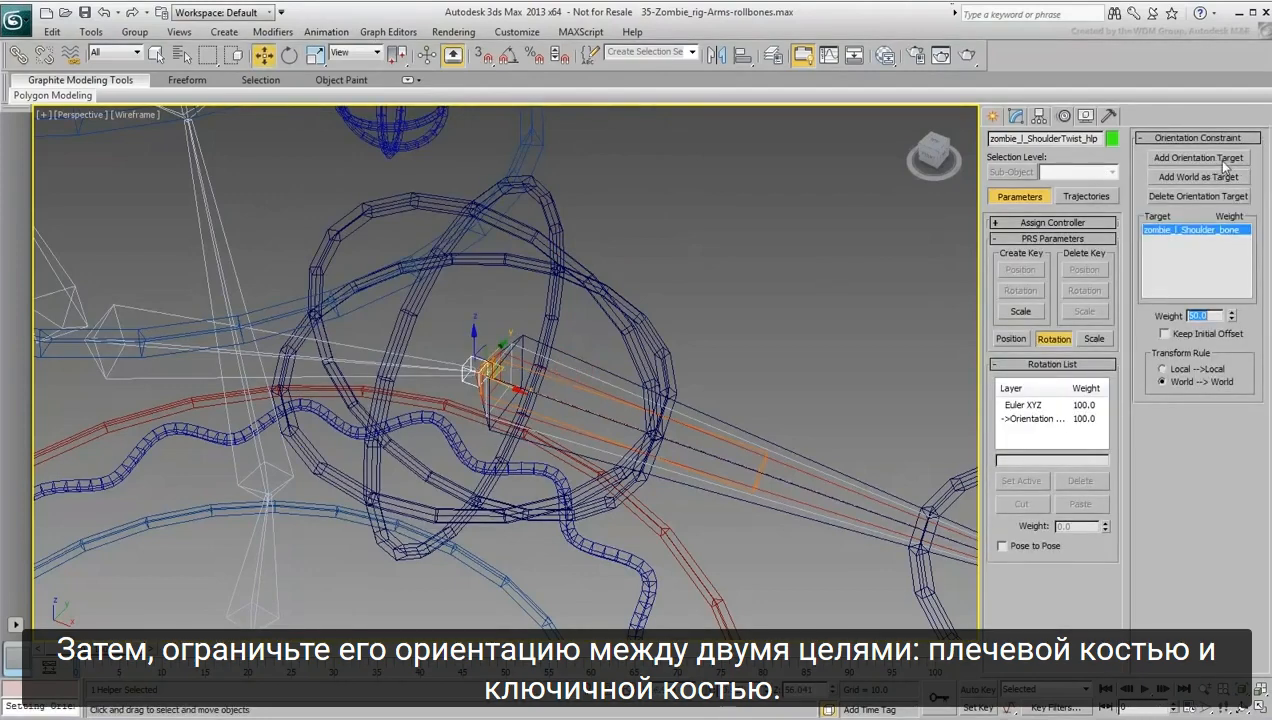
left_click(1204, 161)
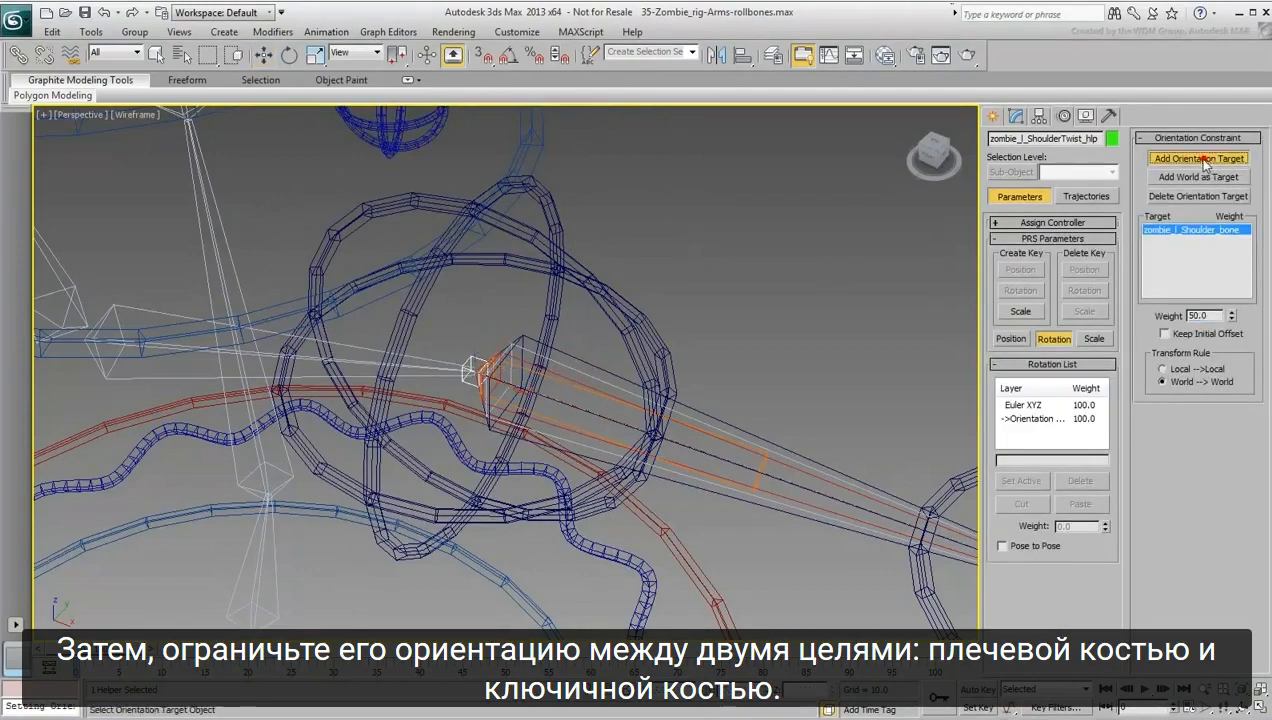
left_click(140, 380)
key("w")
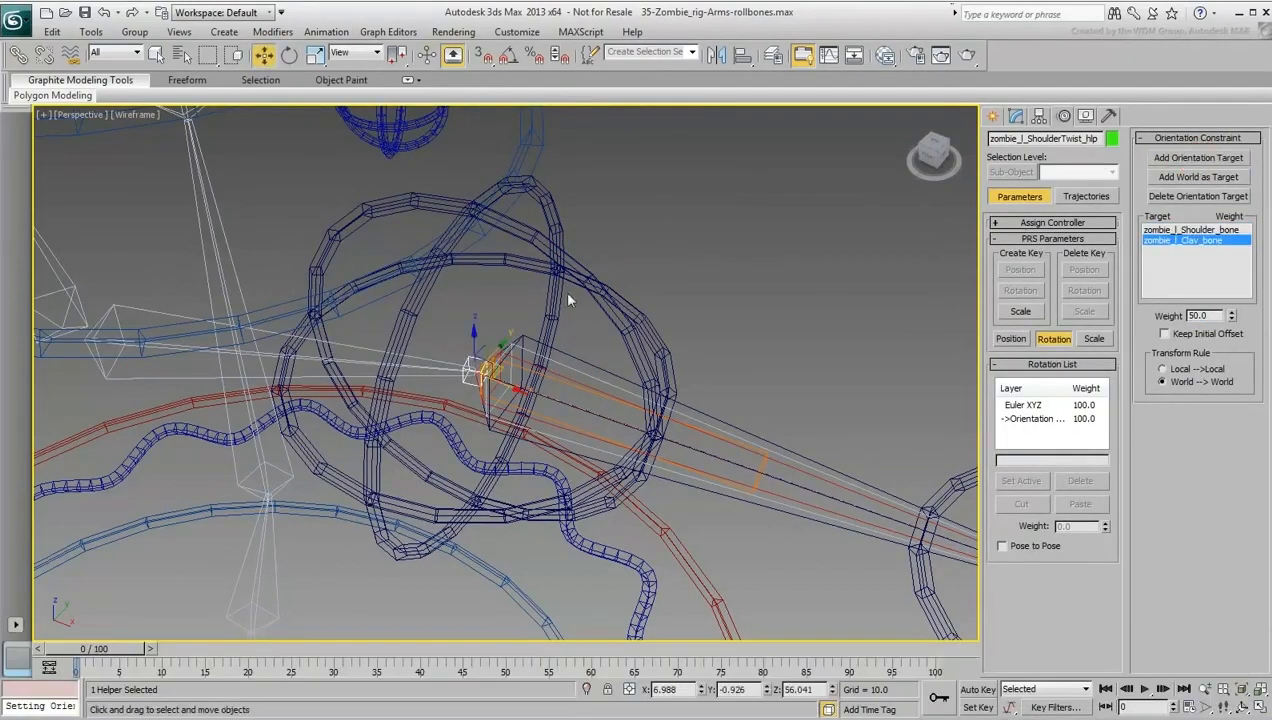
Test-rotate the left shoulder FK control about its local X axis to check how the twist helper follows, and deselect it
left_click_drag(676, 254, 602, 316)
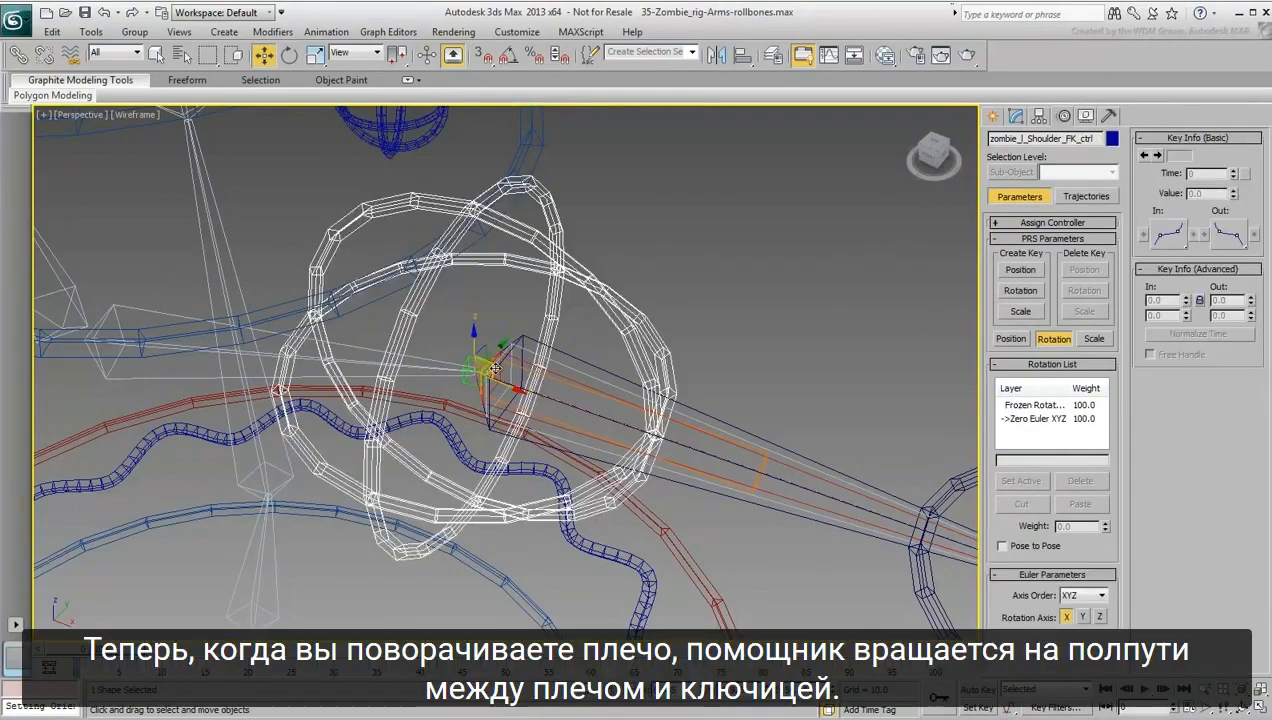
right_click(515, 372)
left_click(540, 401)
mouse_move(535, 405)
left_mouse_down()
mouse_move(500, 419)
mouse_move(333, 406)
mouse_move(295, 425)
mouse_move(475, 400)
mouse_move(460, 346)
mouse_move(487, 294)
mouse_move(460, 350)
left_mouse_up()
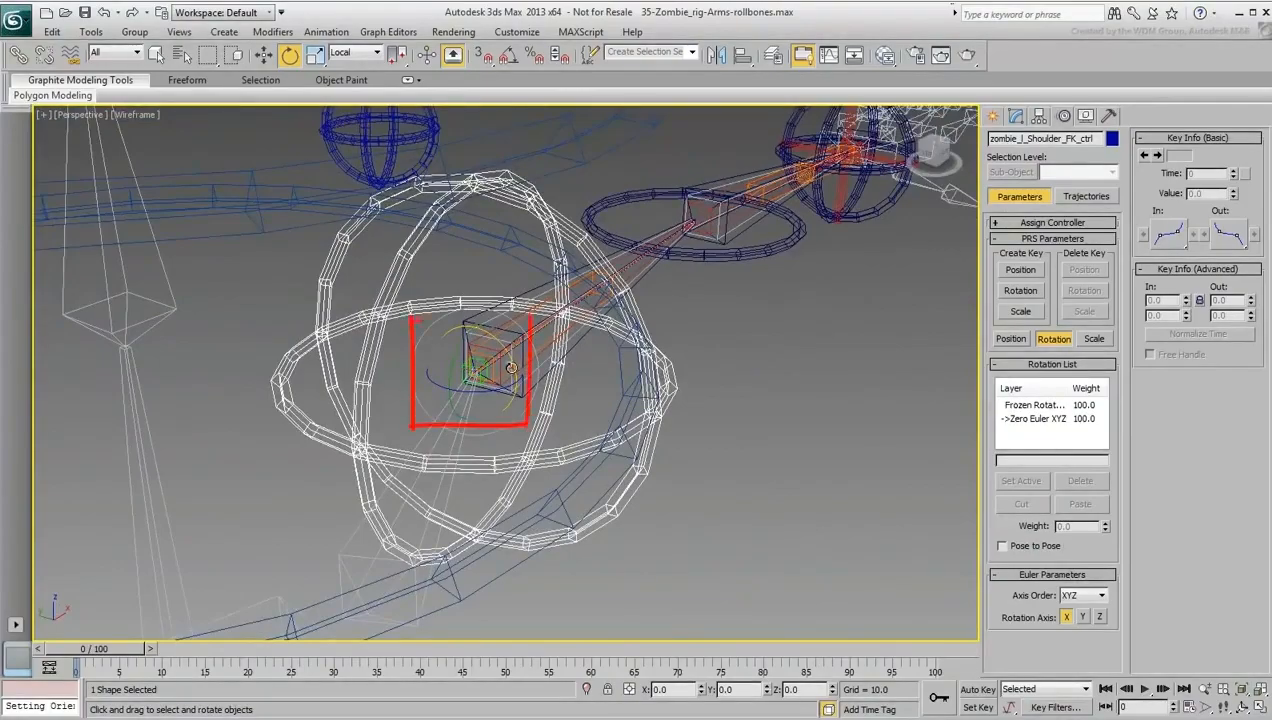
left_click_drag(511, 368, 420, 300)
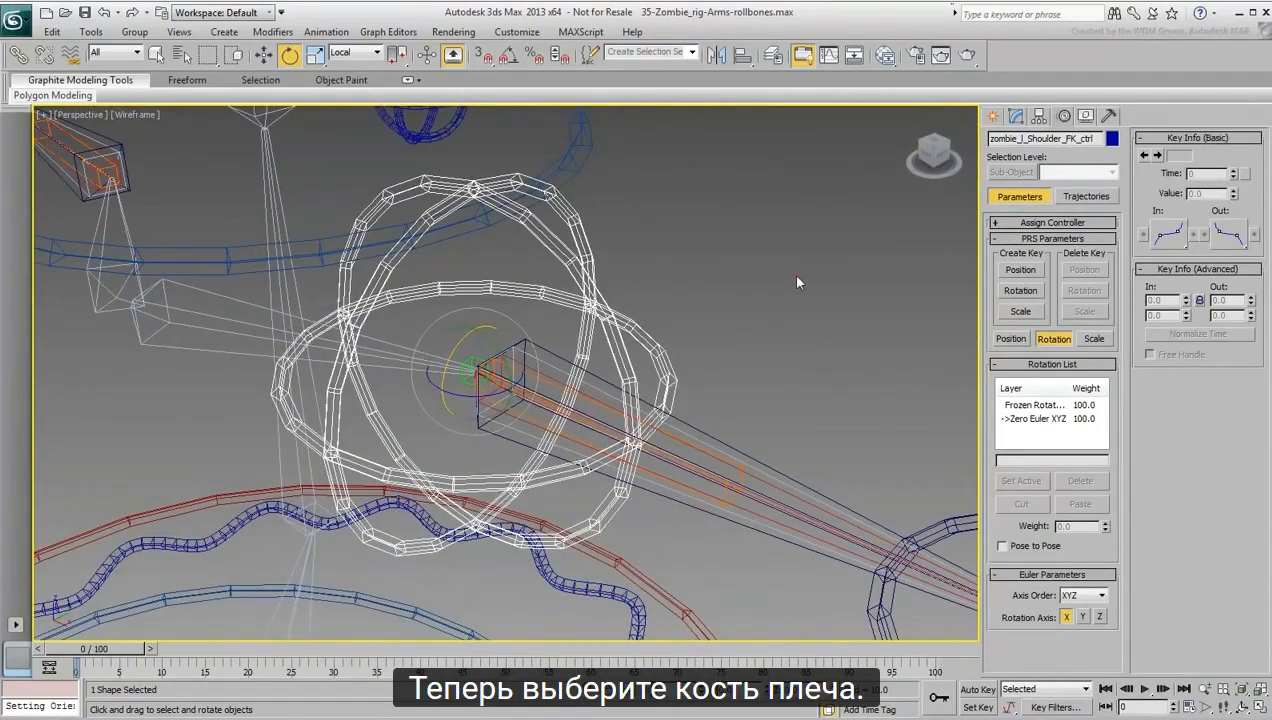
left_click(797, 281)
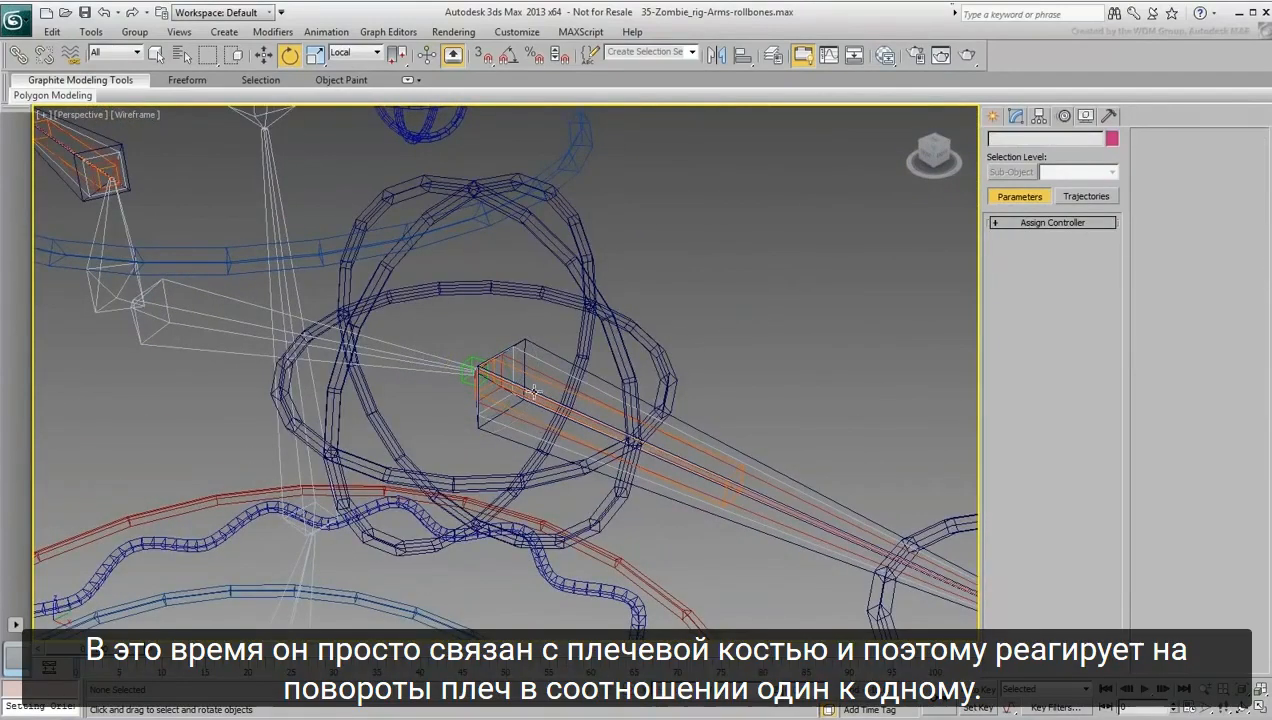
Add a LookAt Constraint to zombie_l_ShoulderRoll_bone with zombie_l_Forearm_bone as target, and try the LookAt axis flip on and off
left_click(539, 381)
middle_click_drag(761, 406, 644, 344, "alt")
scroll(643, 310, "down", 3)
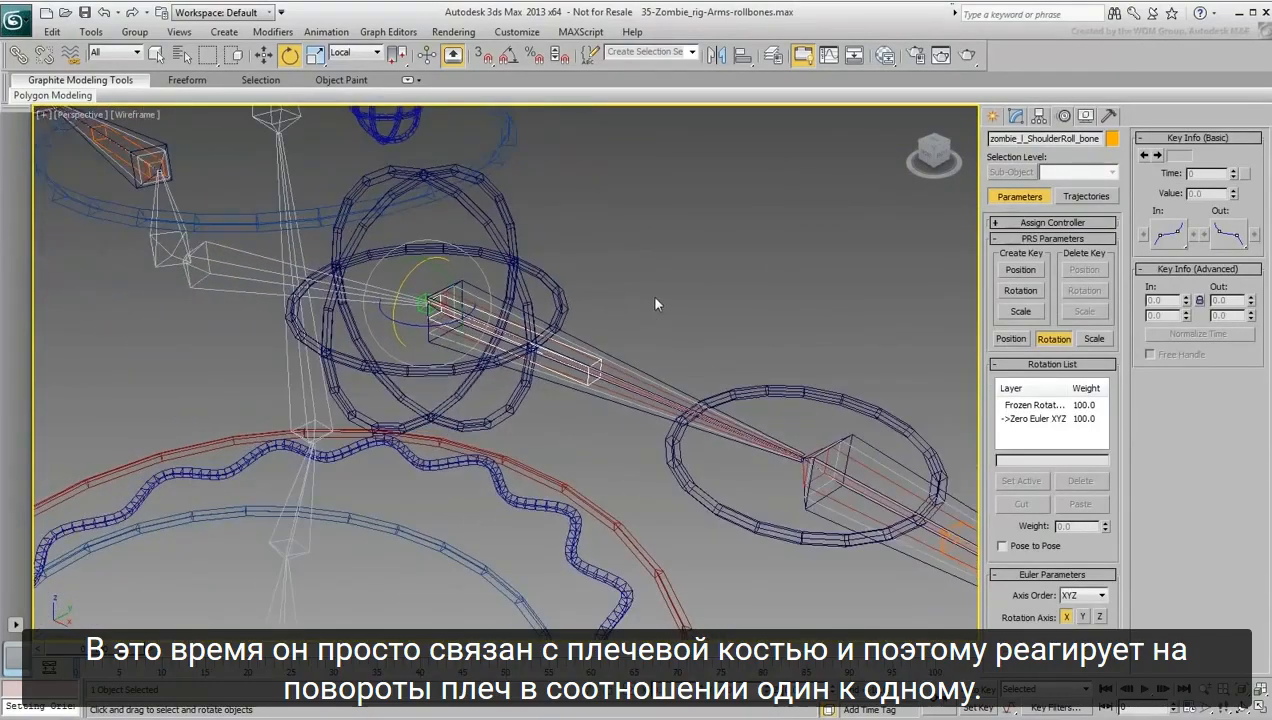
mouse_move(650, 294)
middle_mouse_down("alt")
mouse_move(667, 296)
mouse_move(638, 311)
middle_mouse_up("alt")
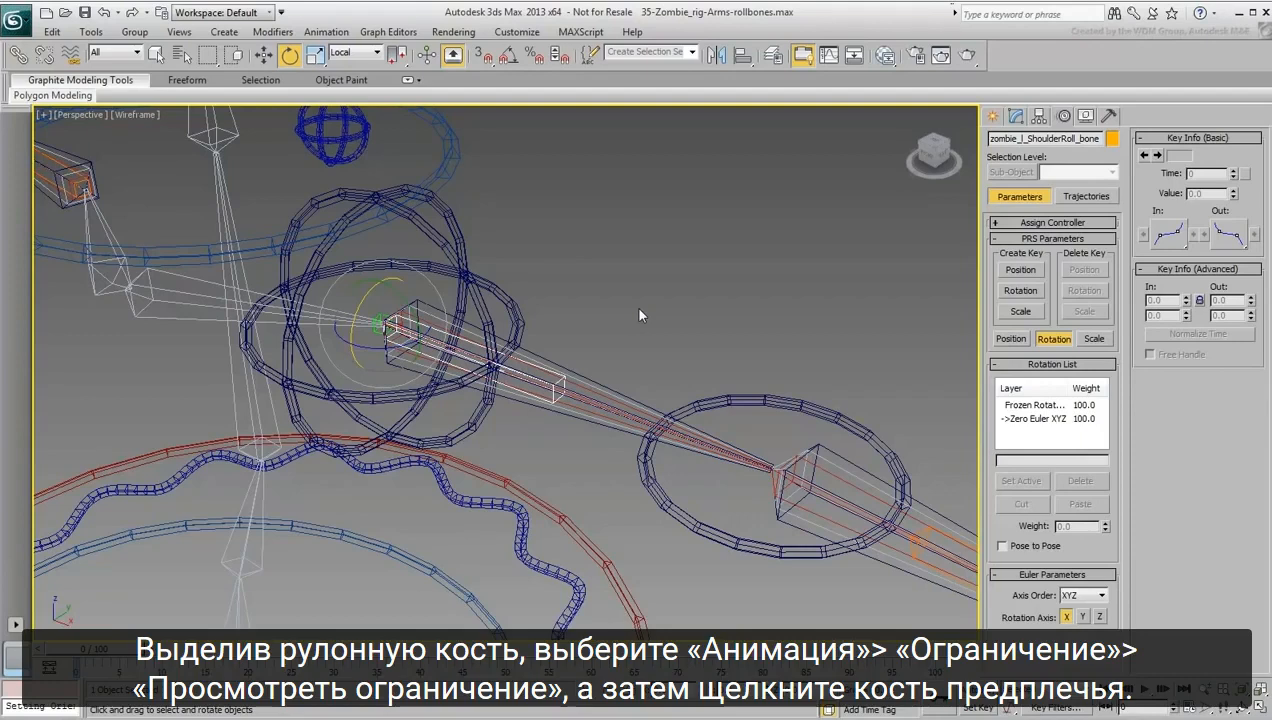
left_click(330, 32)
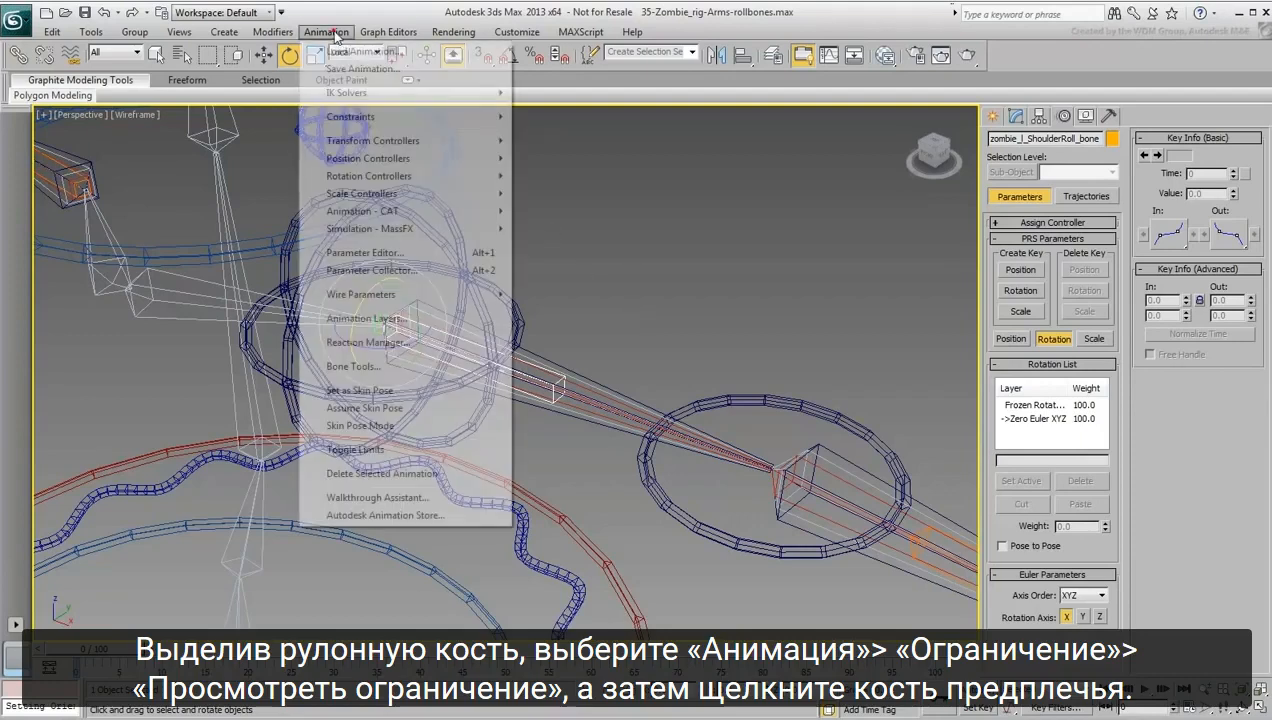
mouse_move(352, 116)
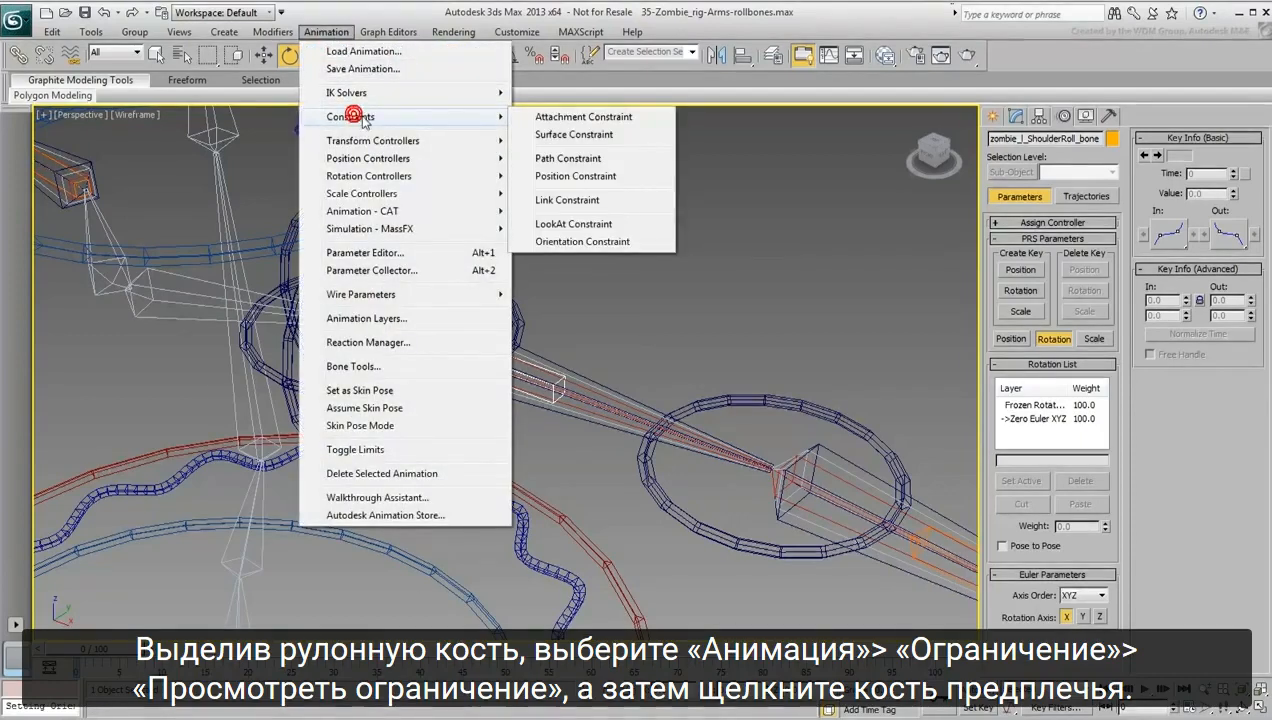
left_click(577, 226)
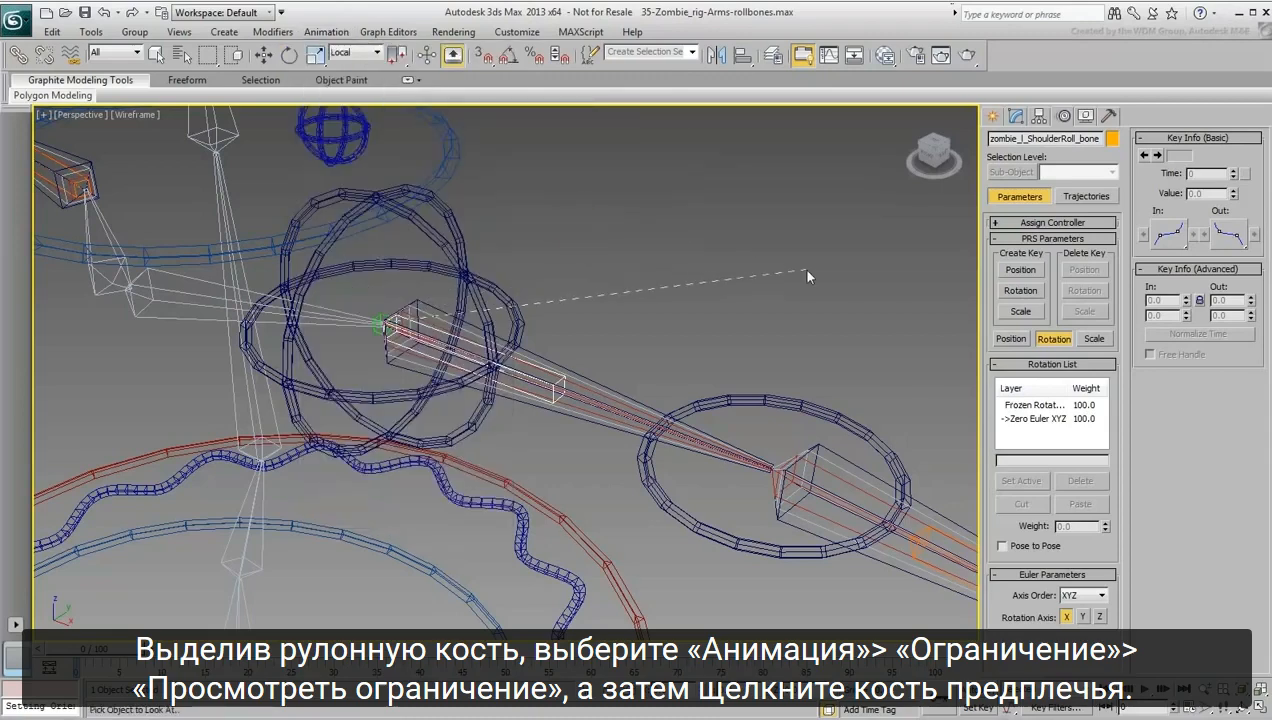
left_click(849, 472)
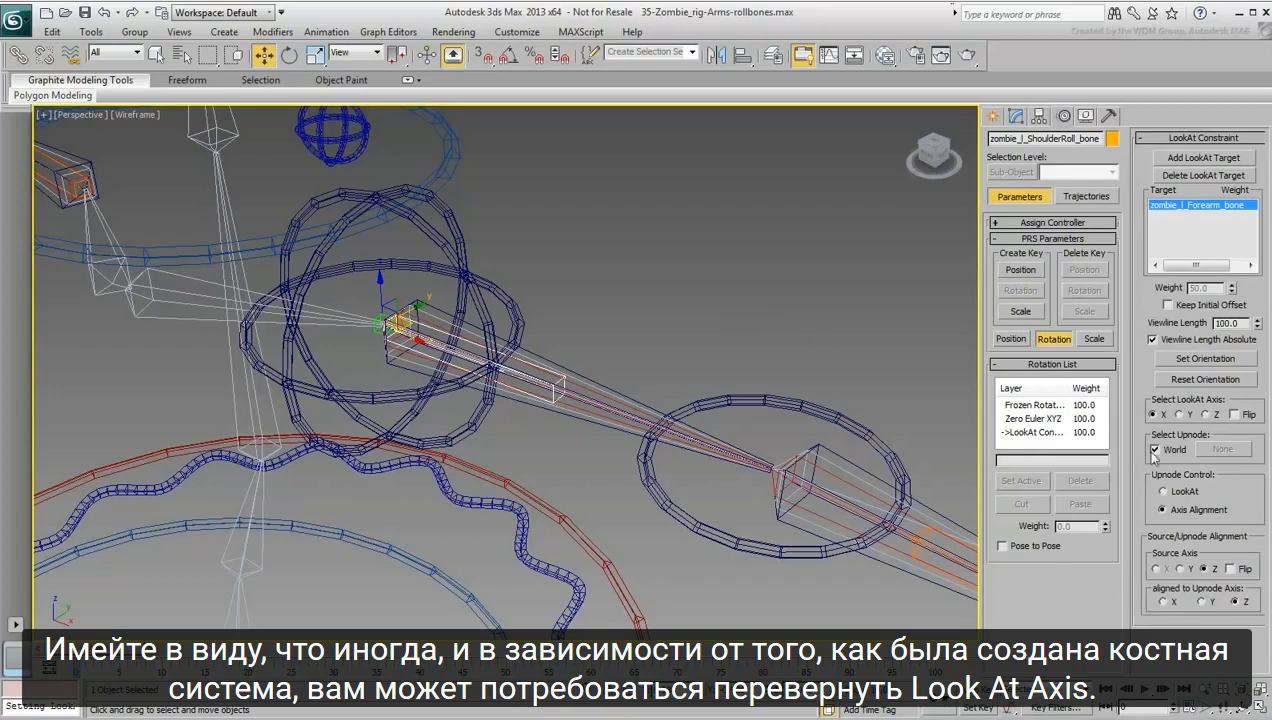
left_click(1234, 414)
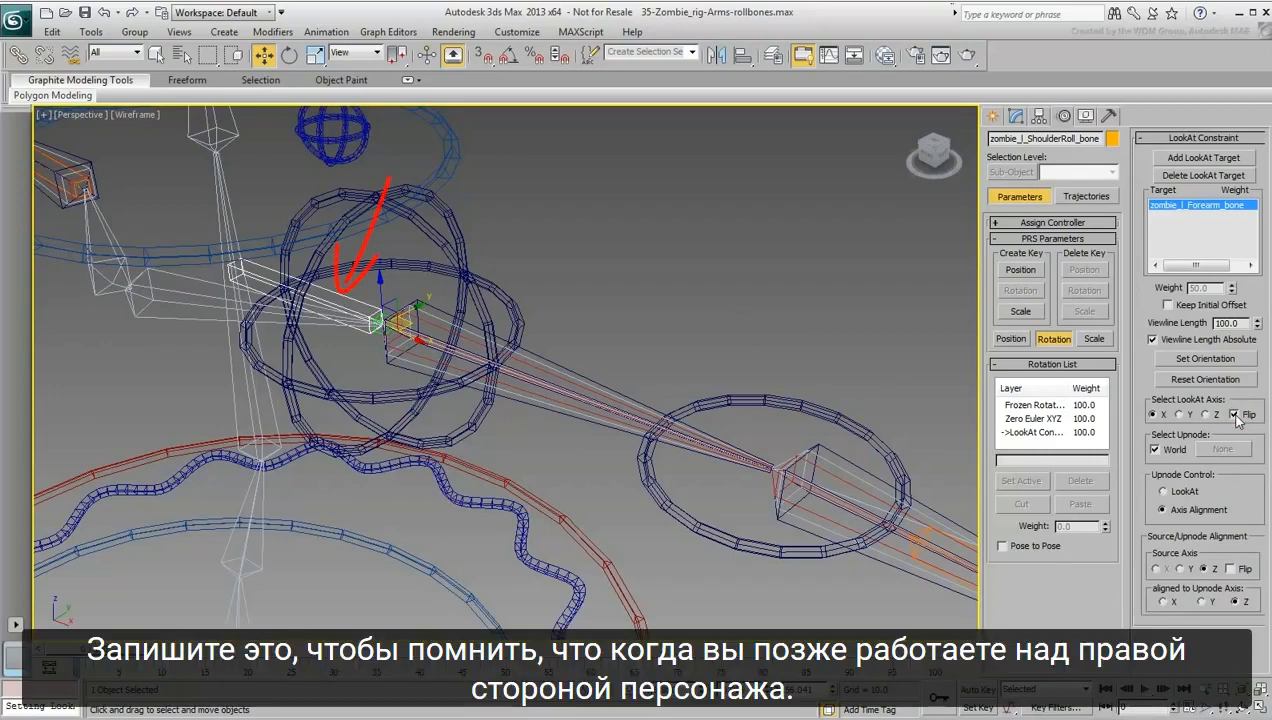
left_click(1234, 414)
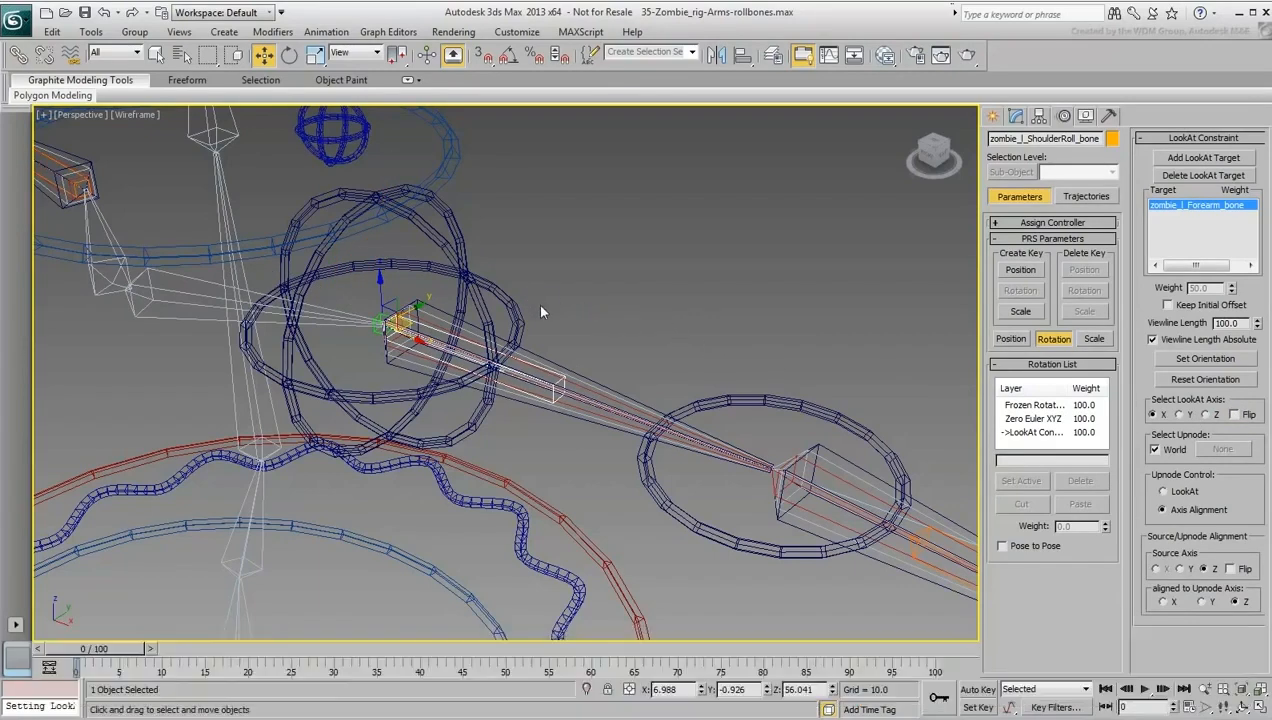
Test-rotate the left shoulder FK control to check how the constrained roll bone reacts, and cancel the rotation
scroll(537, 308, "up", 3)
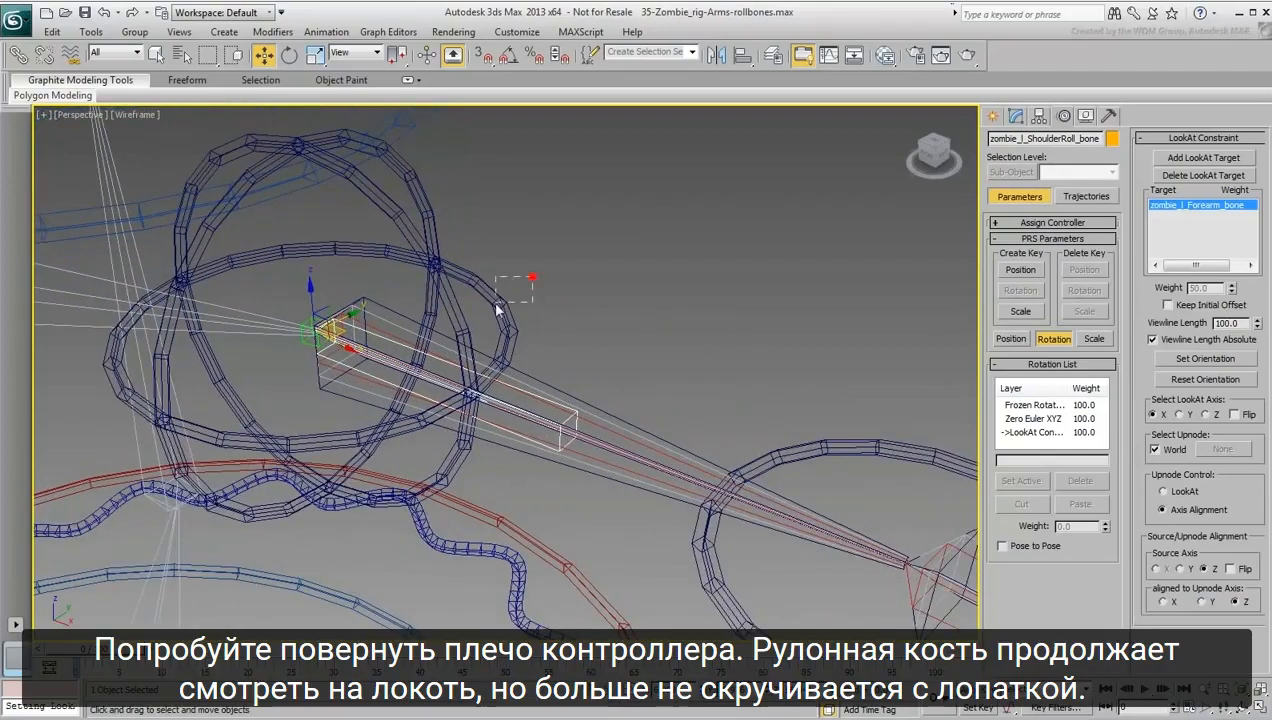
left_click(499, 310)
right_click(413, 316)
left_click(432, 344)
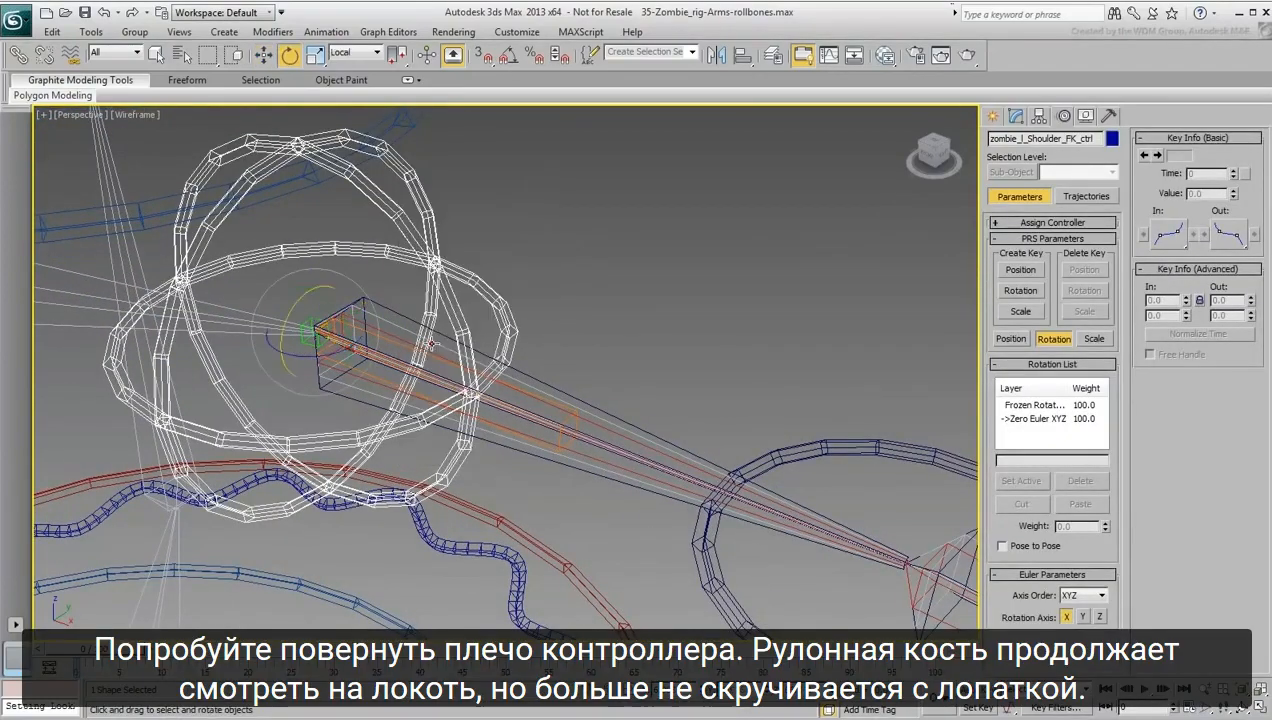
mouse_move(314, 350)
left_mouse_down()
mouse_move(290, 355)
mouse_move(306, 252)
mouse_move(296, 284)
mouse_move(309, 379)
mouse_move(304, 342)
left_mouse_up()
right_click(290, 354)
right_click(304, 340)
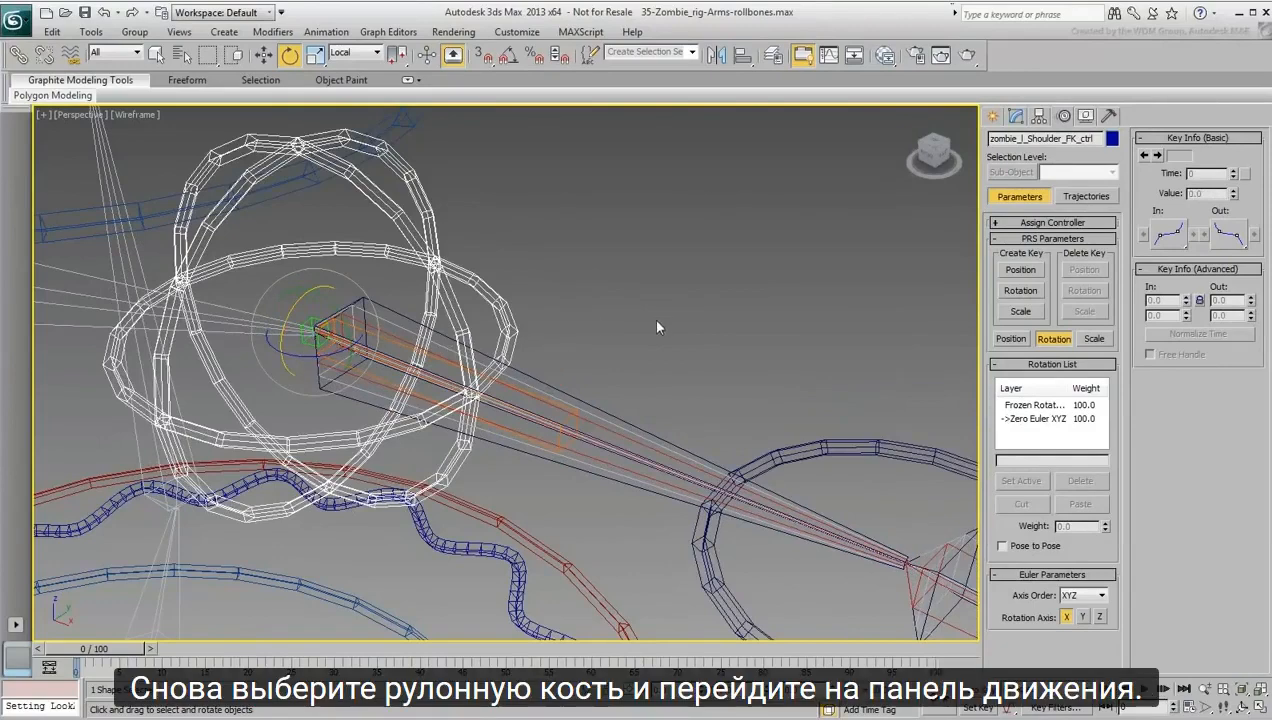
Disable World as the roll bone's LookAt upnode and assign the shoulder twist helper as the upnode instead
left_click(568, 418)
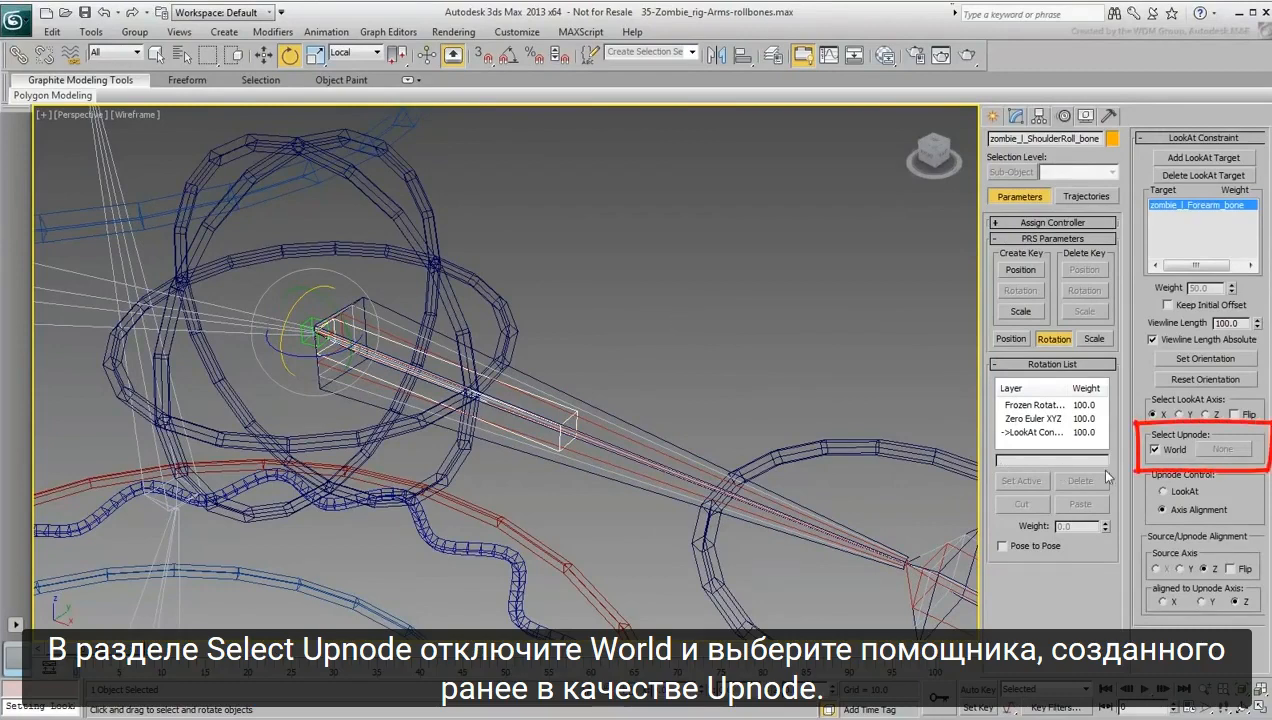
left_click(1156, 450)
left_click(1222, 449)
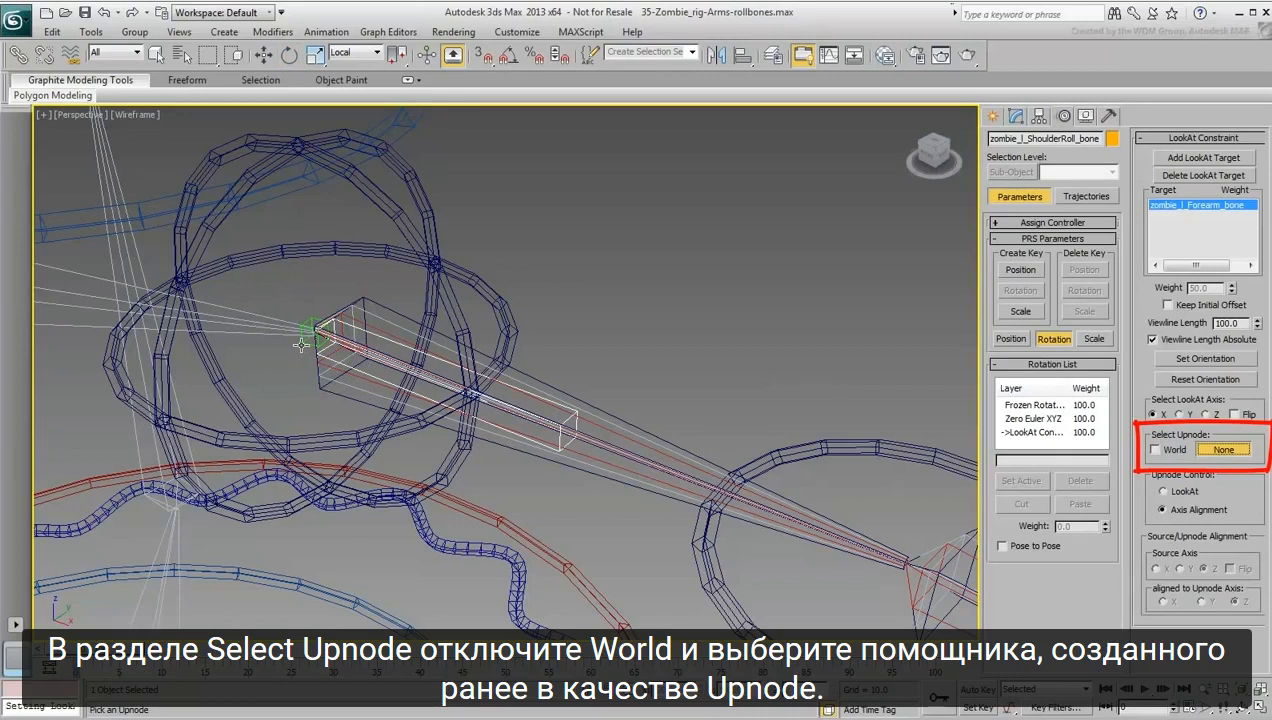
left_click(301, 345)
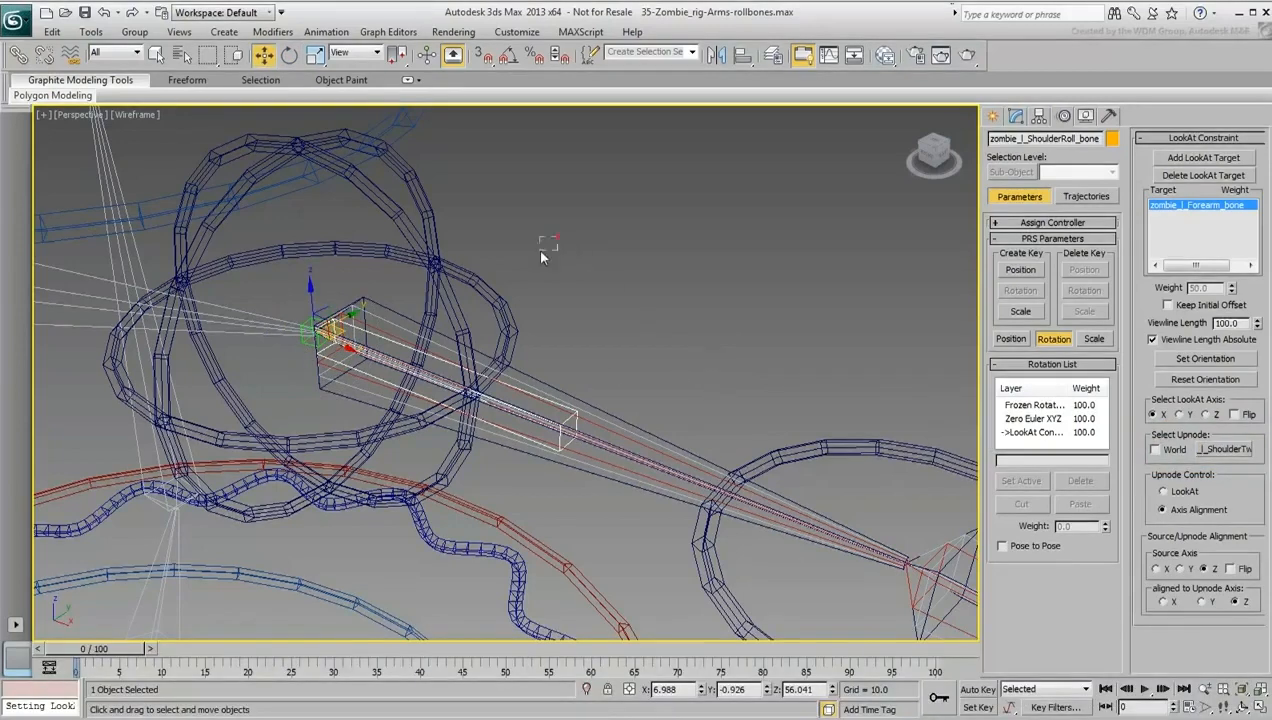
Rotate the left shoulder FK control and examine the roll bone's twist from different angles
left_click(484, 303)
right_click(360, 306)
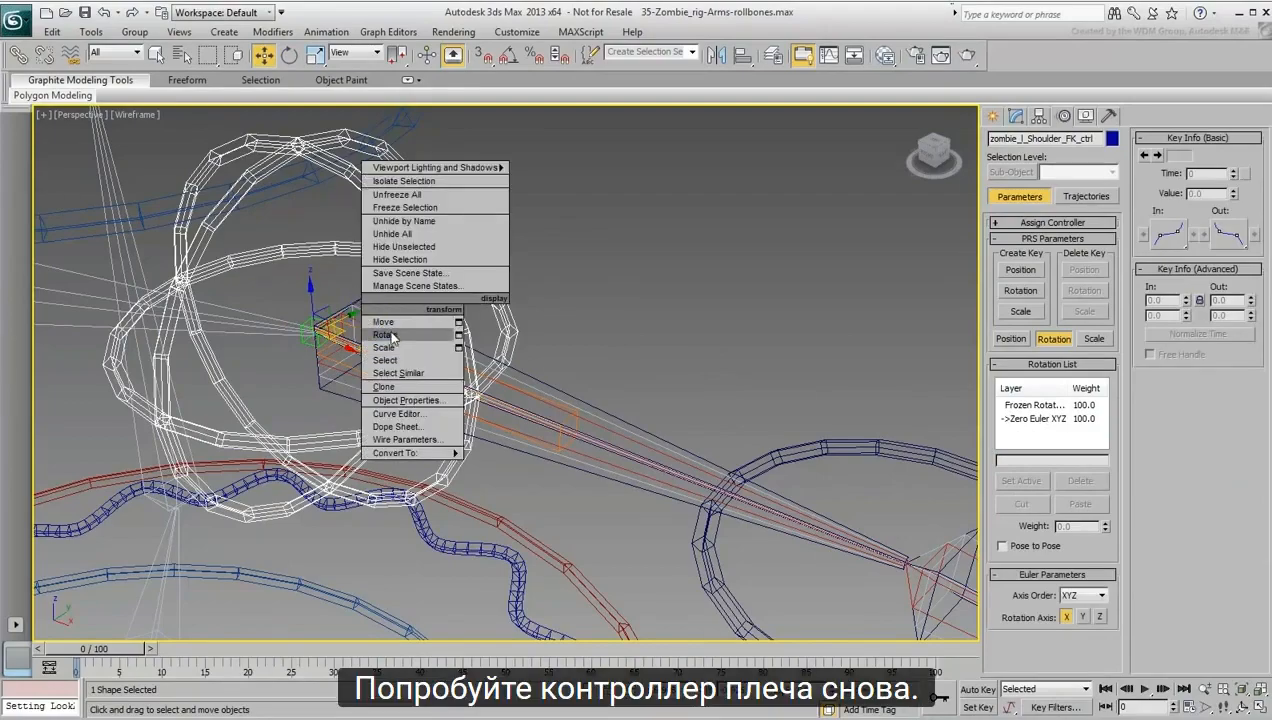
left_click(385, 333)
mouse_move(284, 327)
left_mouse_down()
mouse_move(316, 210)
mouse_move(309, 243)
mouse_move(373, 405)
left_mouse_up()
middle_click_drag(374, 407, 562, 410, "alt")
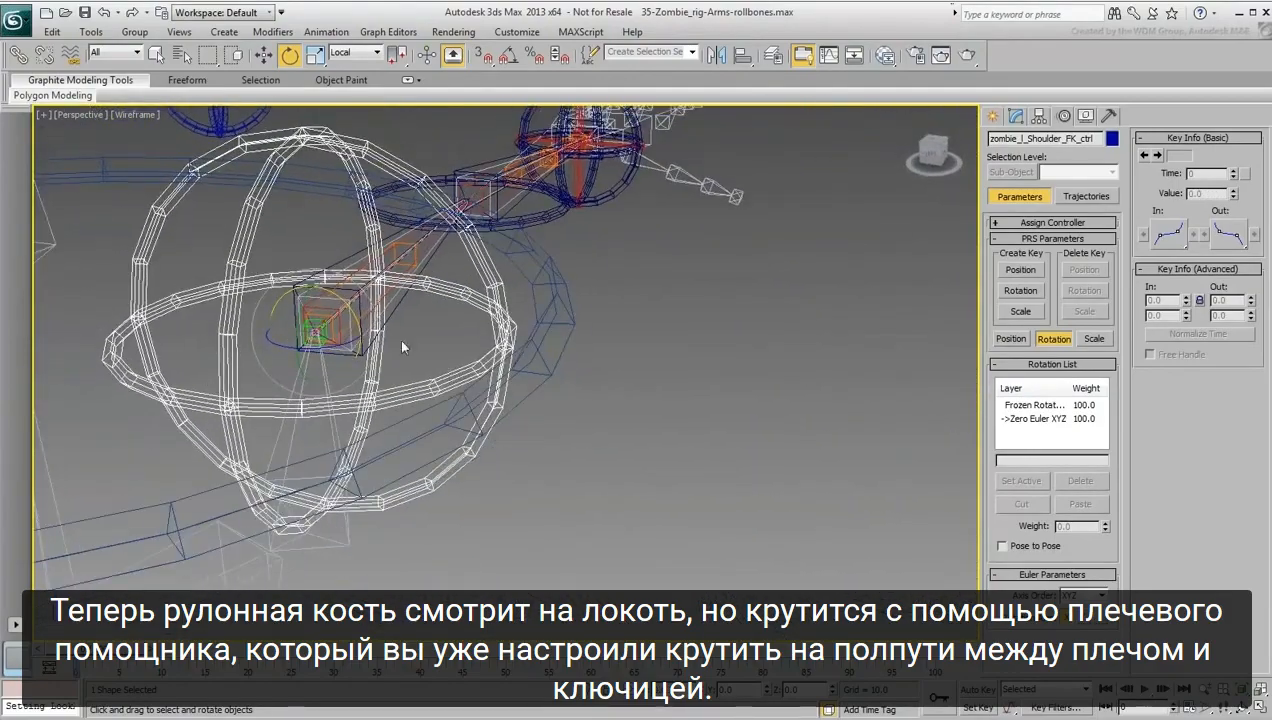
left_click_drag(350, 317, 445, 420)
middle_click_drag(445, 426, 258, 425, "alt")
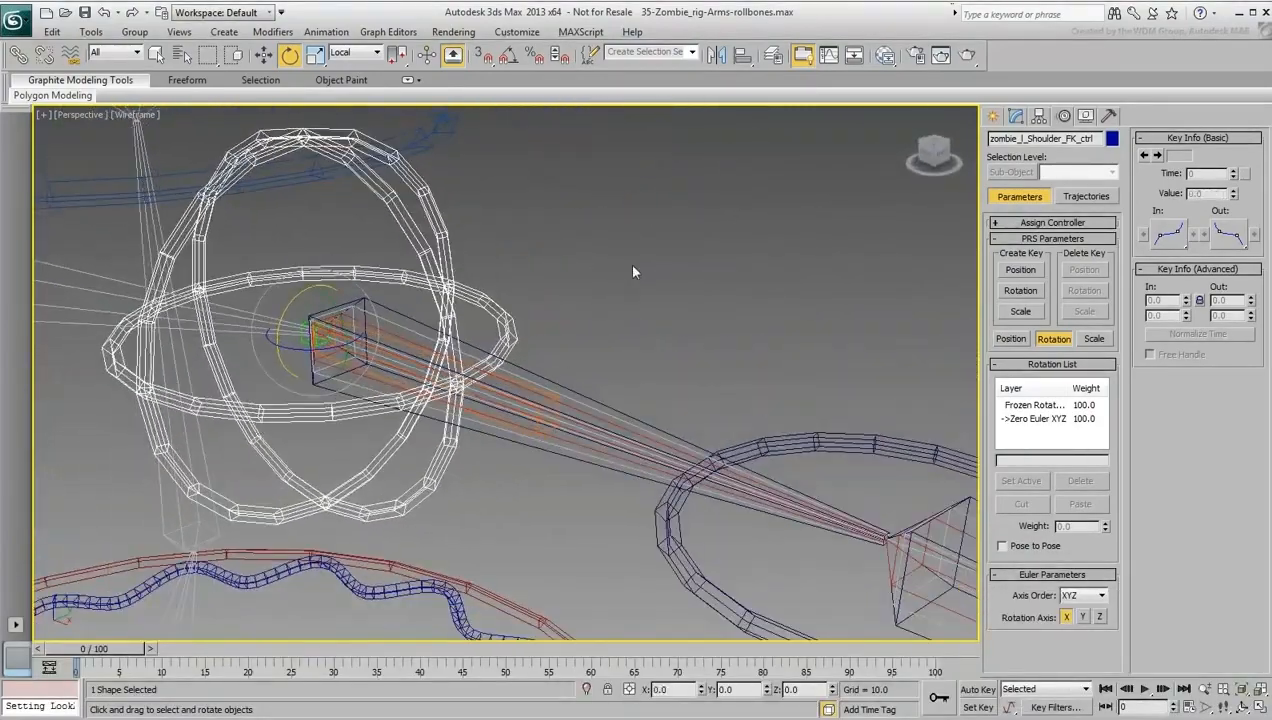
Show the zombie's geometry in shaded mode and rotate the left shoulder FK control to check the mesh deformation
scroll(632, 284, "down", 5)
scroll(632, 250, "up", 1)
middle_click_drag(632, 245, 627, 307)
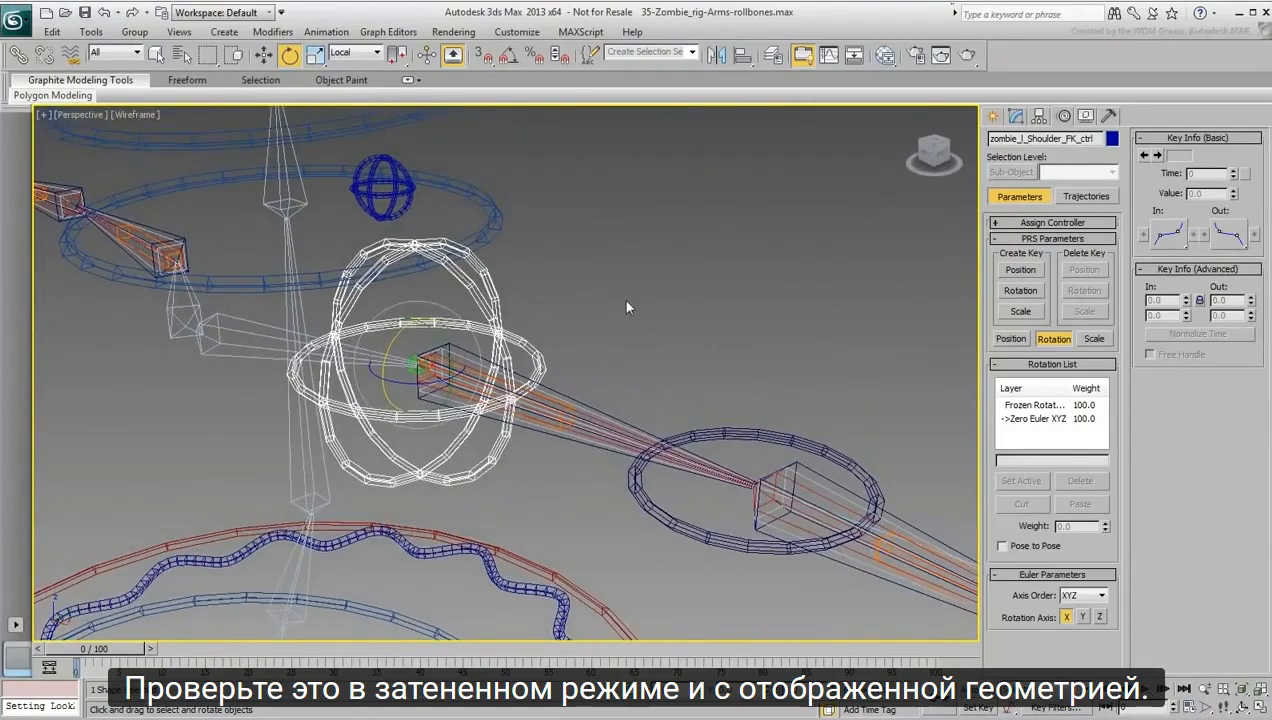
key("F3")
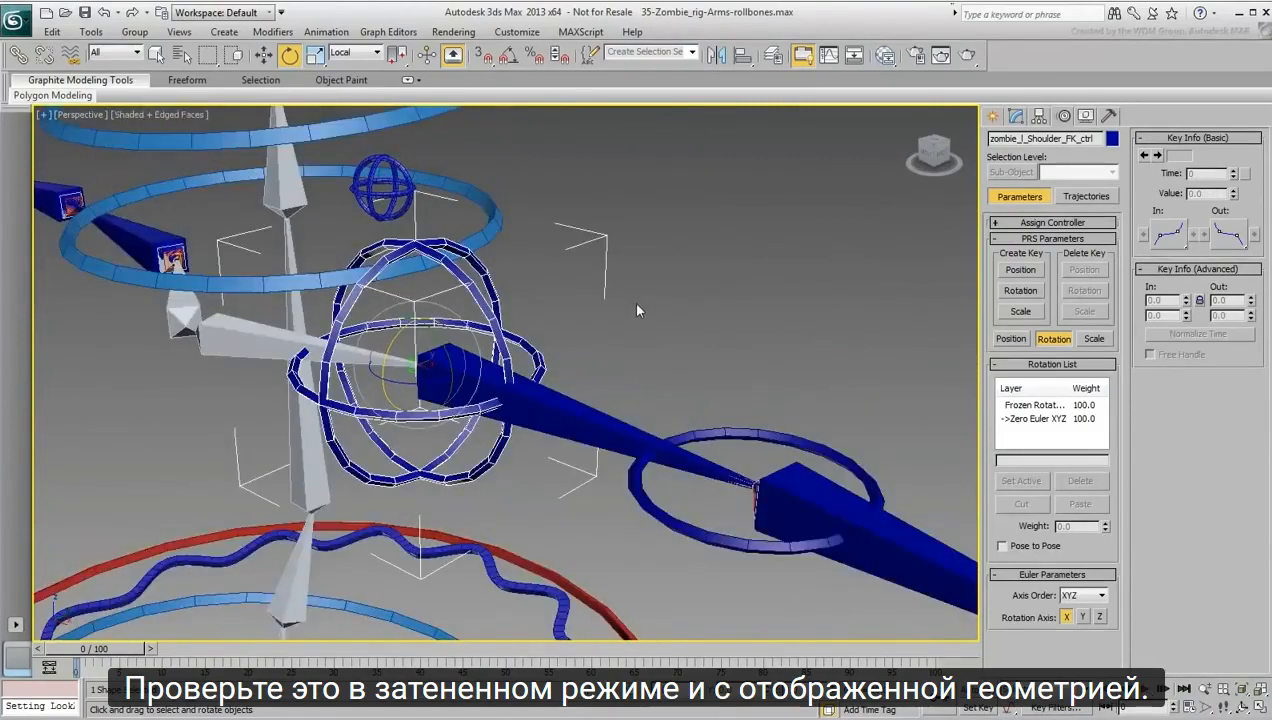
left_click(1086, 116)
left_click(1001, 270)
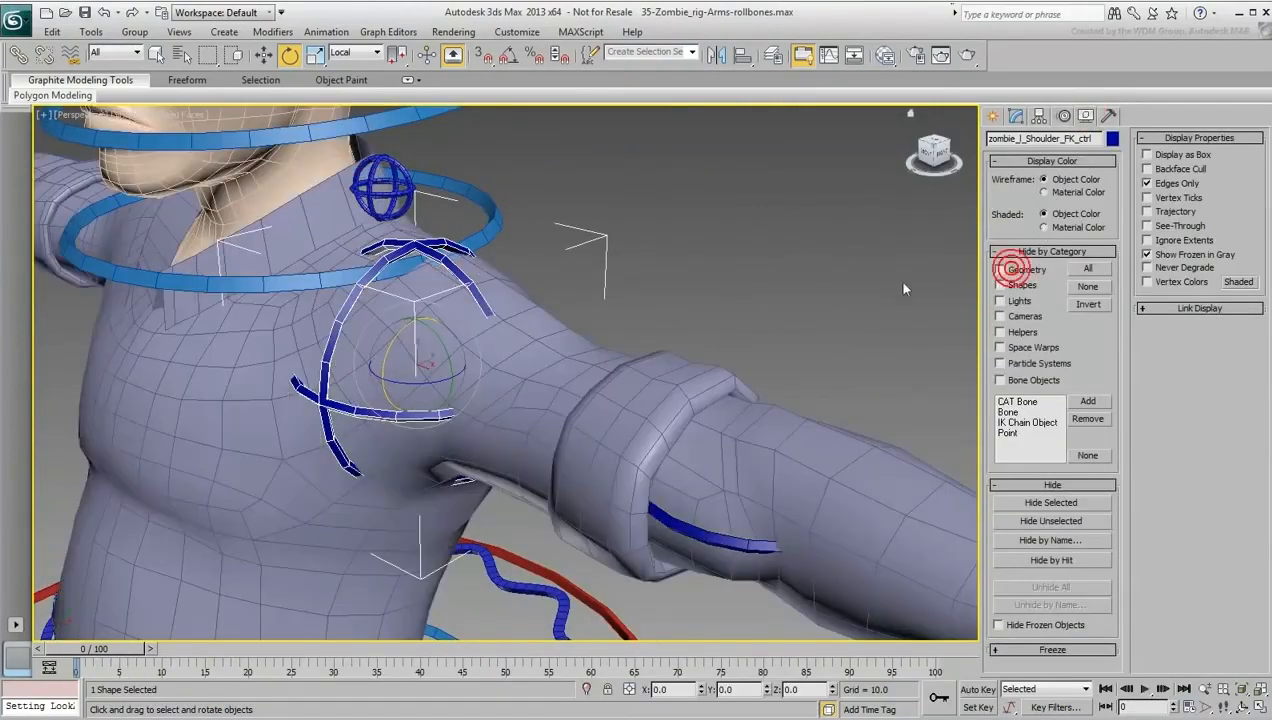
left_click_drag(382, 352, 437, 317)
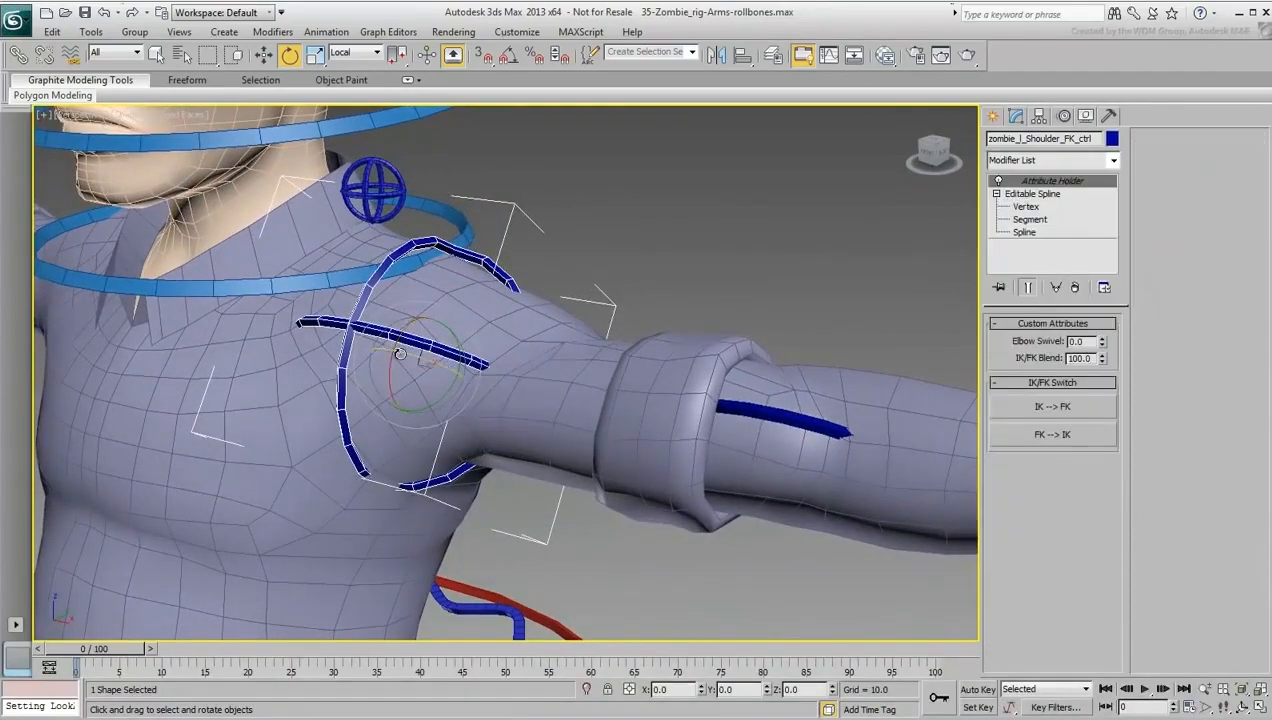
left_click_drag(398, 345, 395, 305)
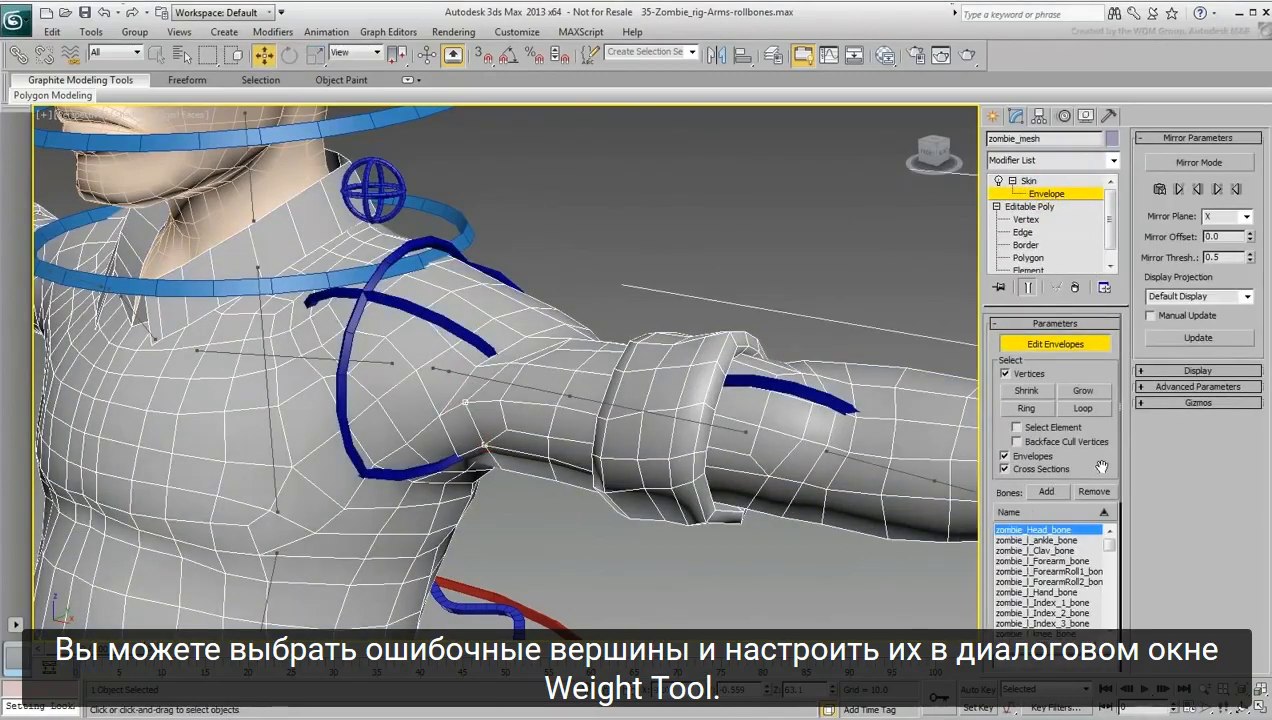
Scale up the influence of zombie_l_ShoulderRoll_bone on the faulty left upper-arm vertices with the Weight Tool
scroll(1101, 467, "down", 10)
left_click(1009, 598)
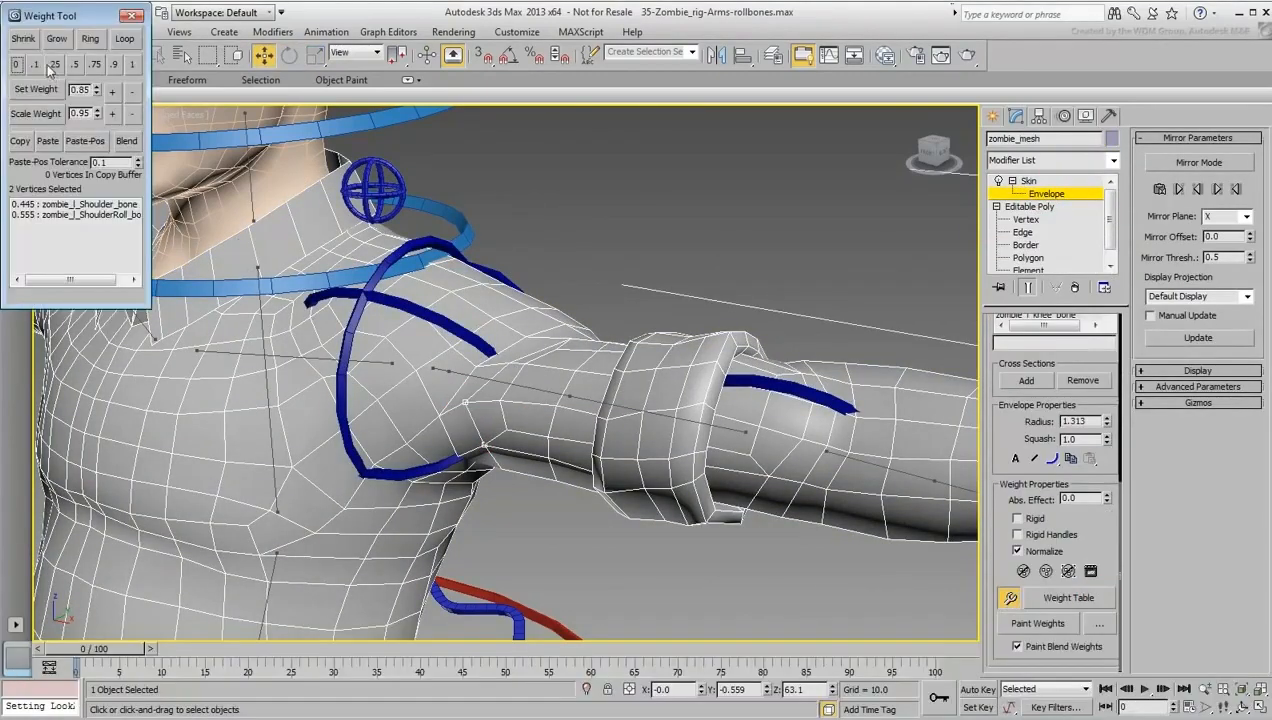
left_click(60, 214)
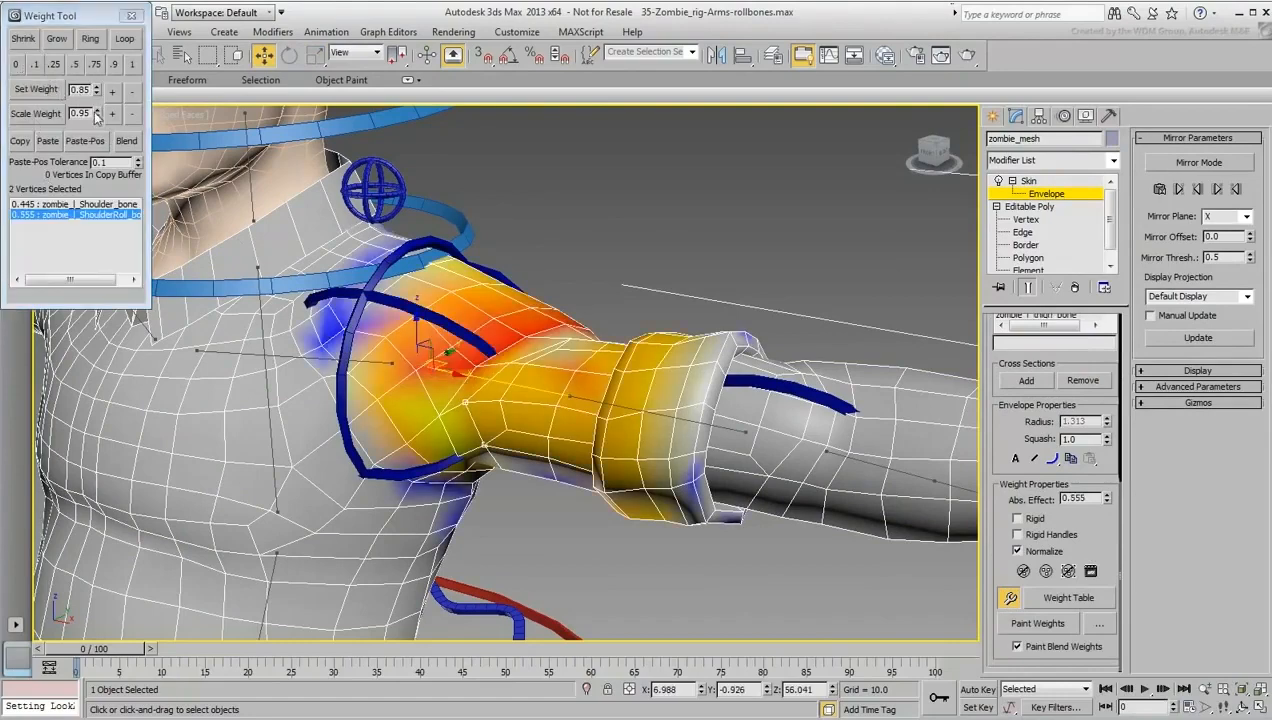
left_click(499, 402)
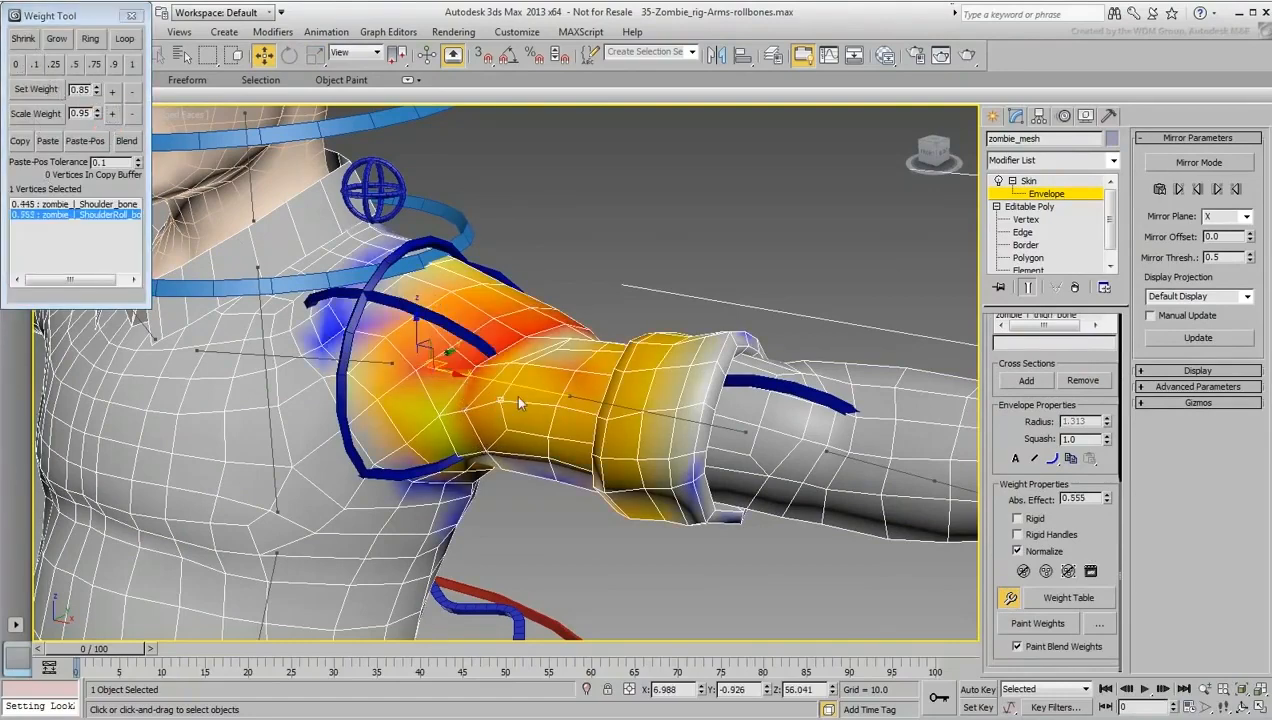
left_click(111, 114)
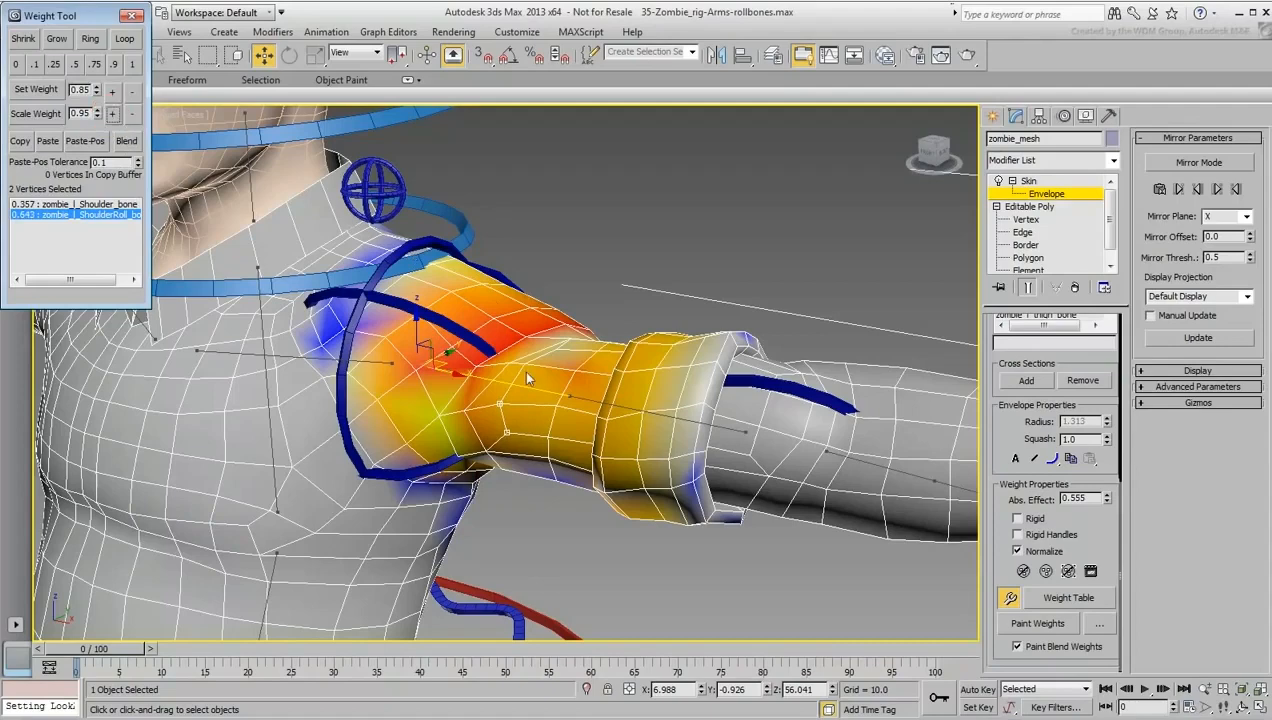
left_click(111, 116)
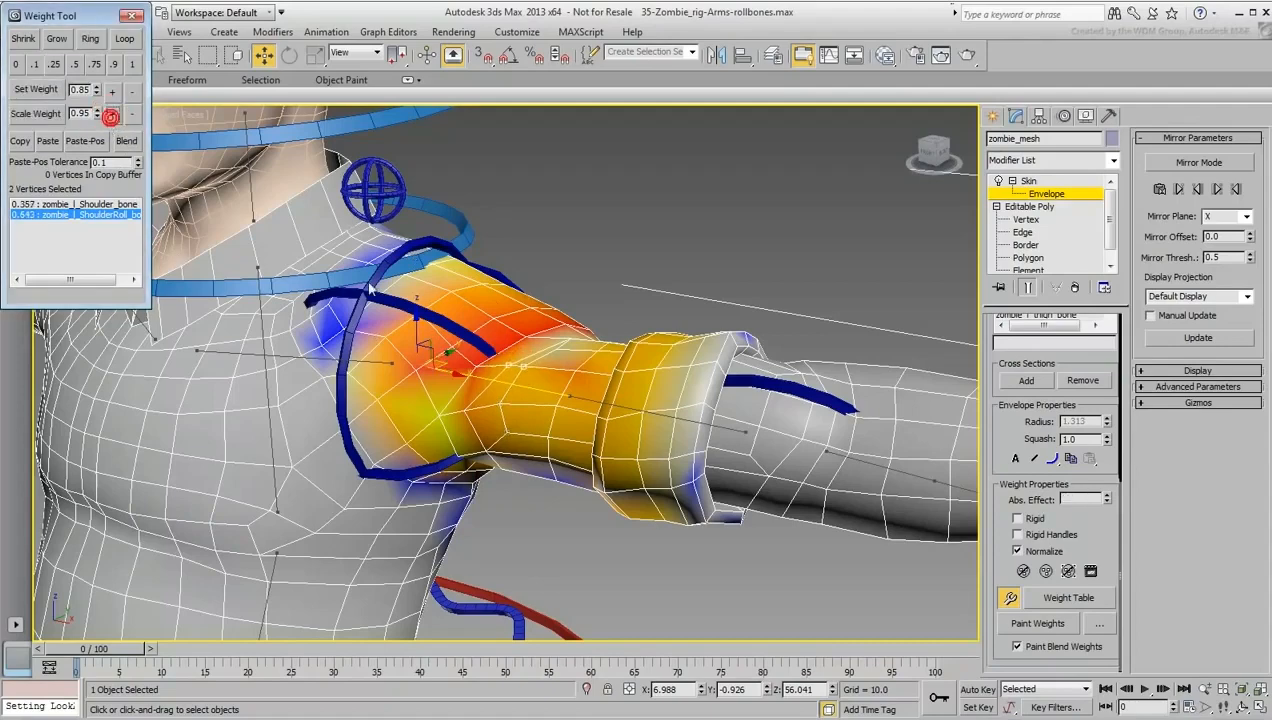
left_click(111, 116)
left_click(111, 115)
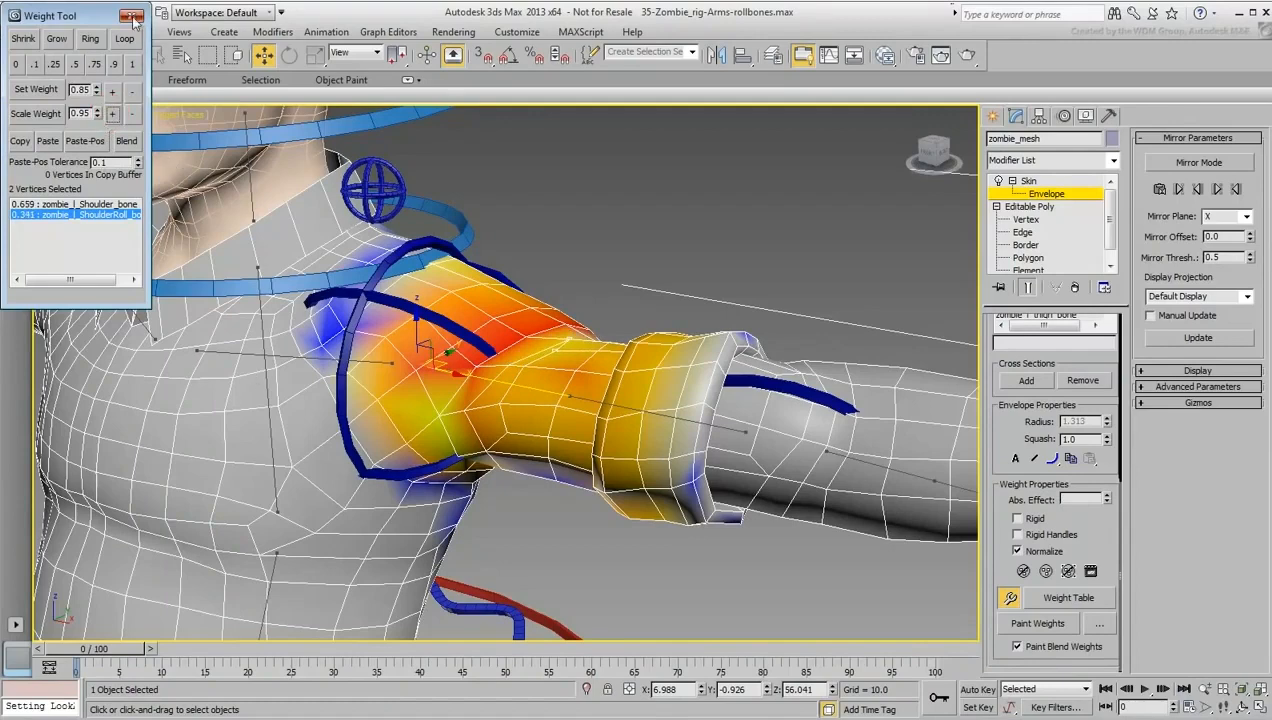
left_click(131, 17)
Mirror the vertex weights from the blue to the green side across the X plane, and exit envelope editing
left_click(1203, 162)
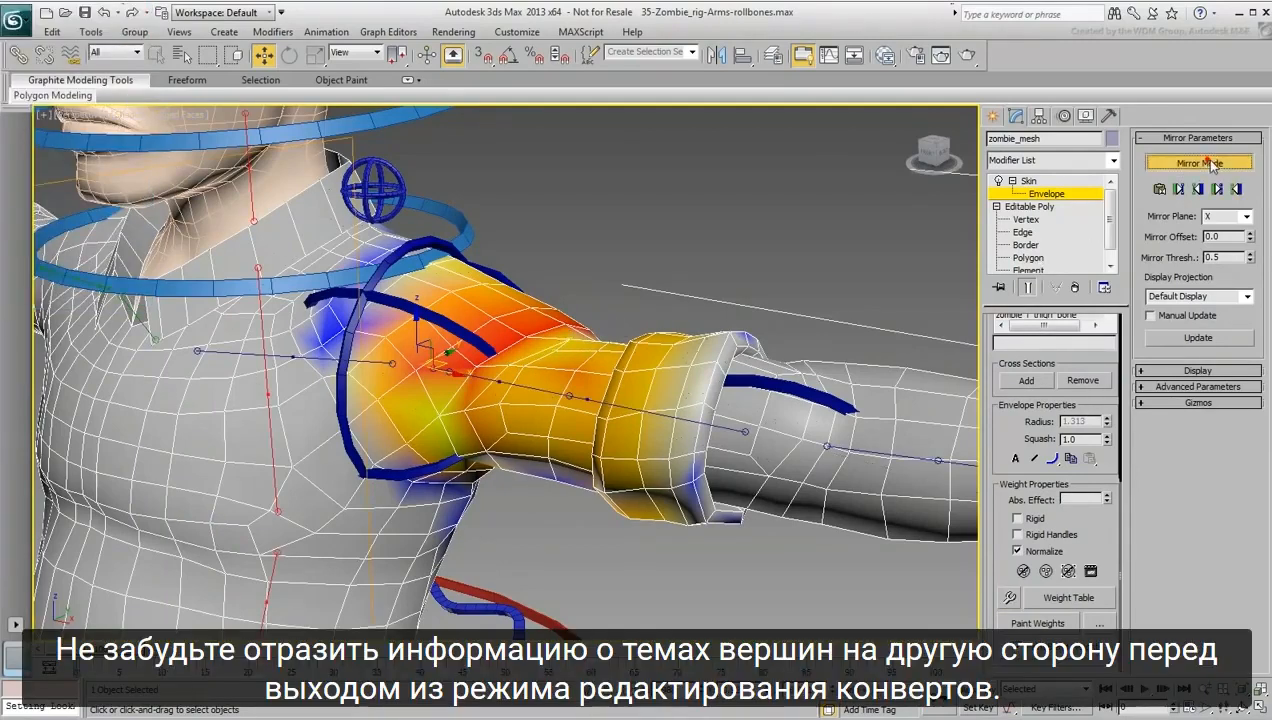
left_click(1238, 189)
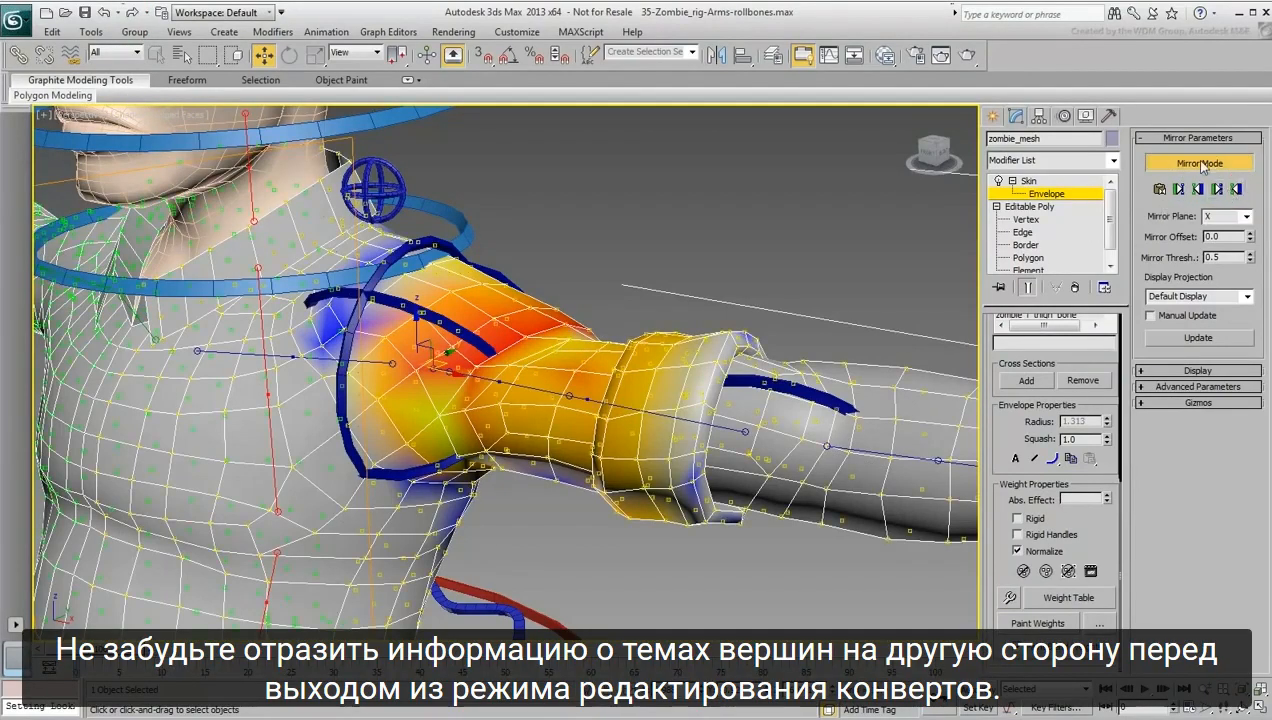
left_click(1200, 163)
left_click(1046, 194)
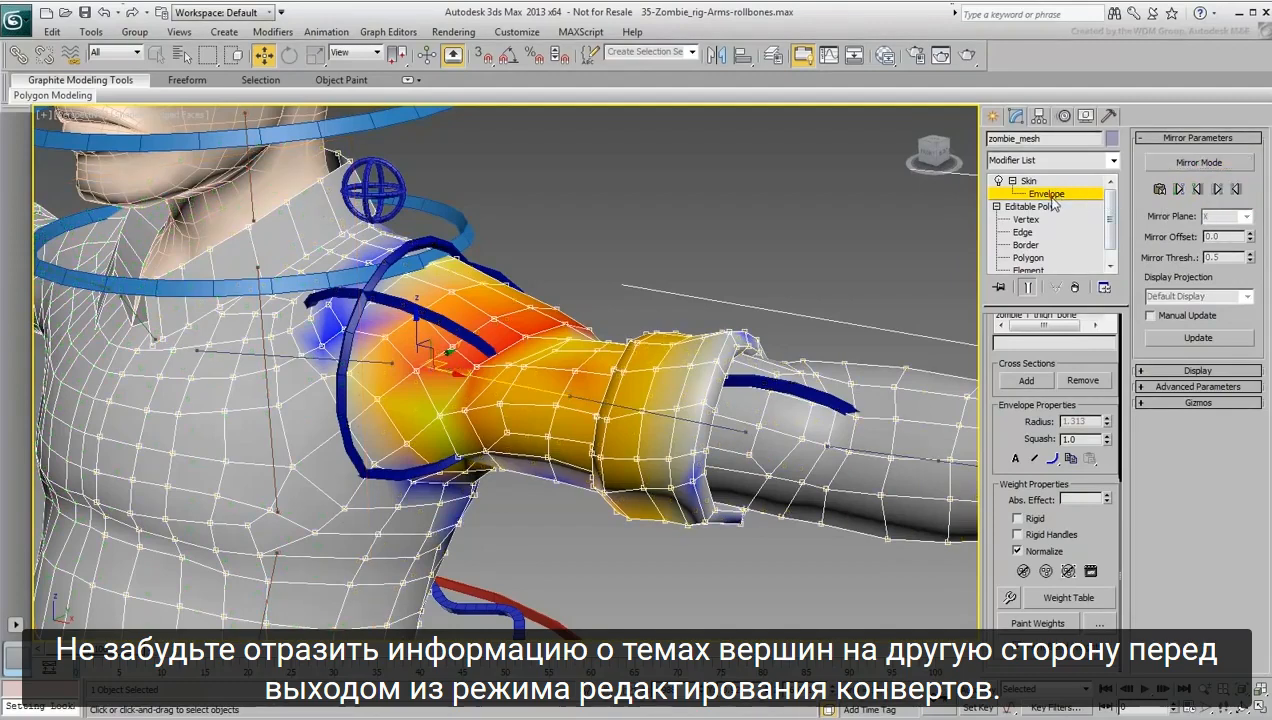
left_click(605, 208)
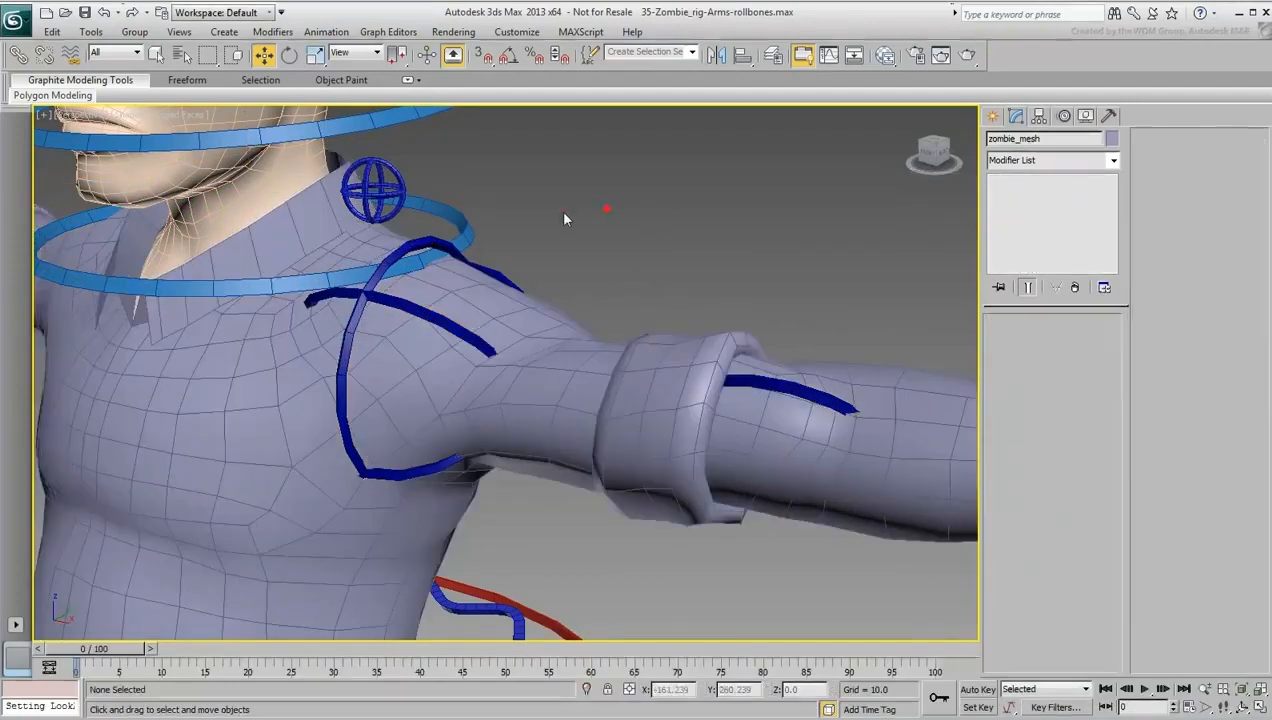
Rotate the left shoulder FK control to recheck the arm's deformation, and reset it with Transform To Zero
left_click(397, 257)
right_click(391, 288)
left_click(420, 312)
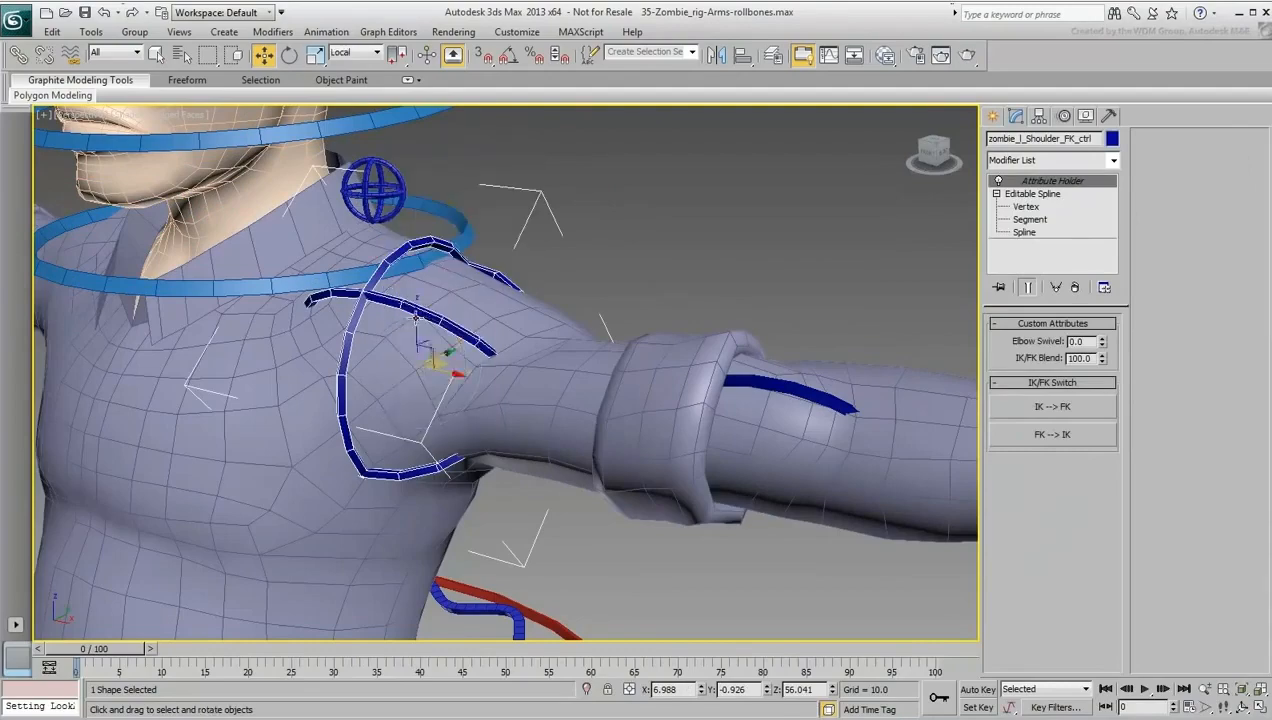
left_click_drag(400, 330, 432, 387)
right_click(464, 344, "alt")
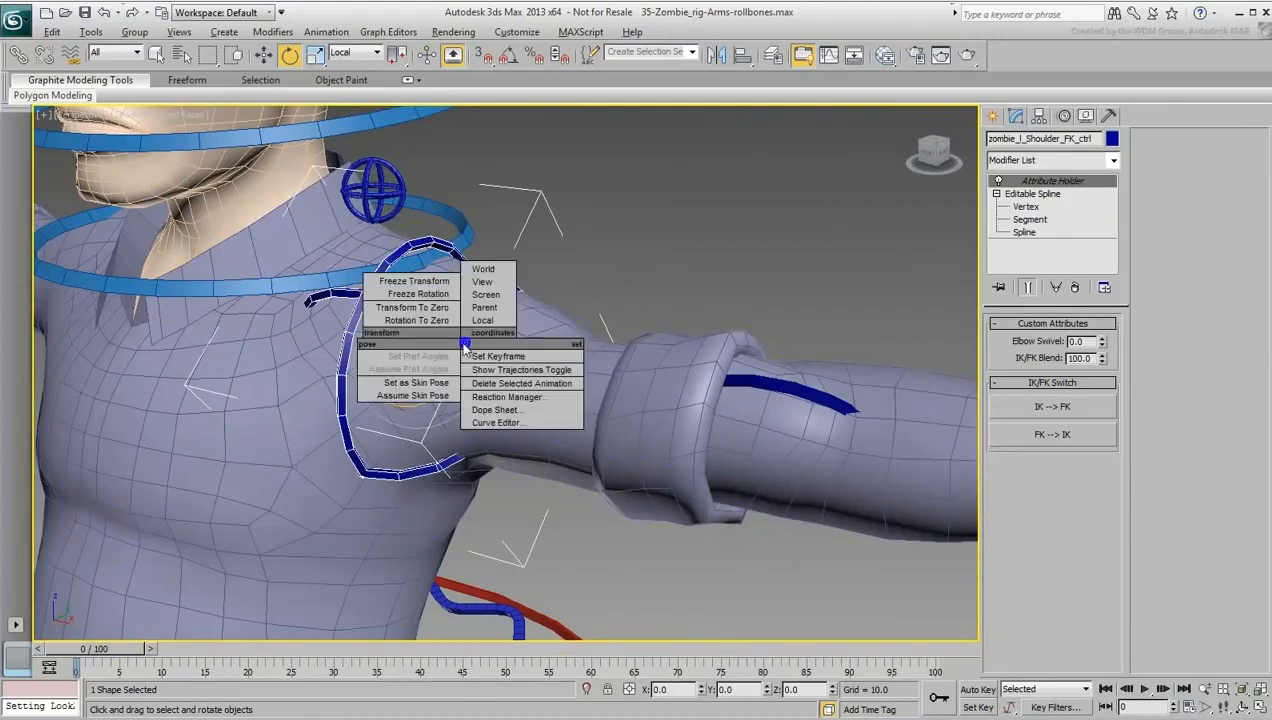
left_click(409, 305)
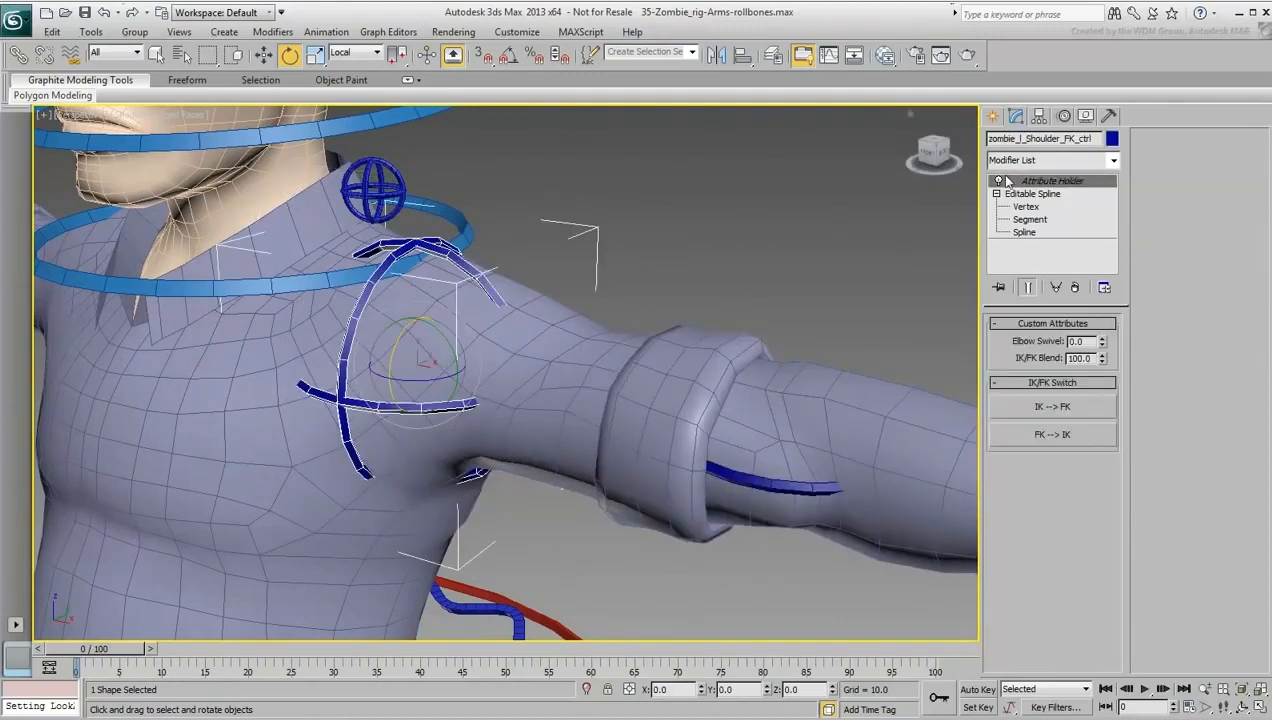
Hide the Geometry category and show the rig in wireframe
left_click(1085, 116)
left_click(999, 269)
key("F3")
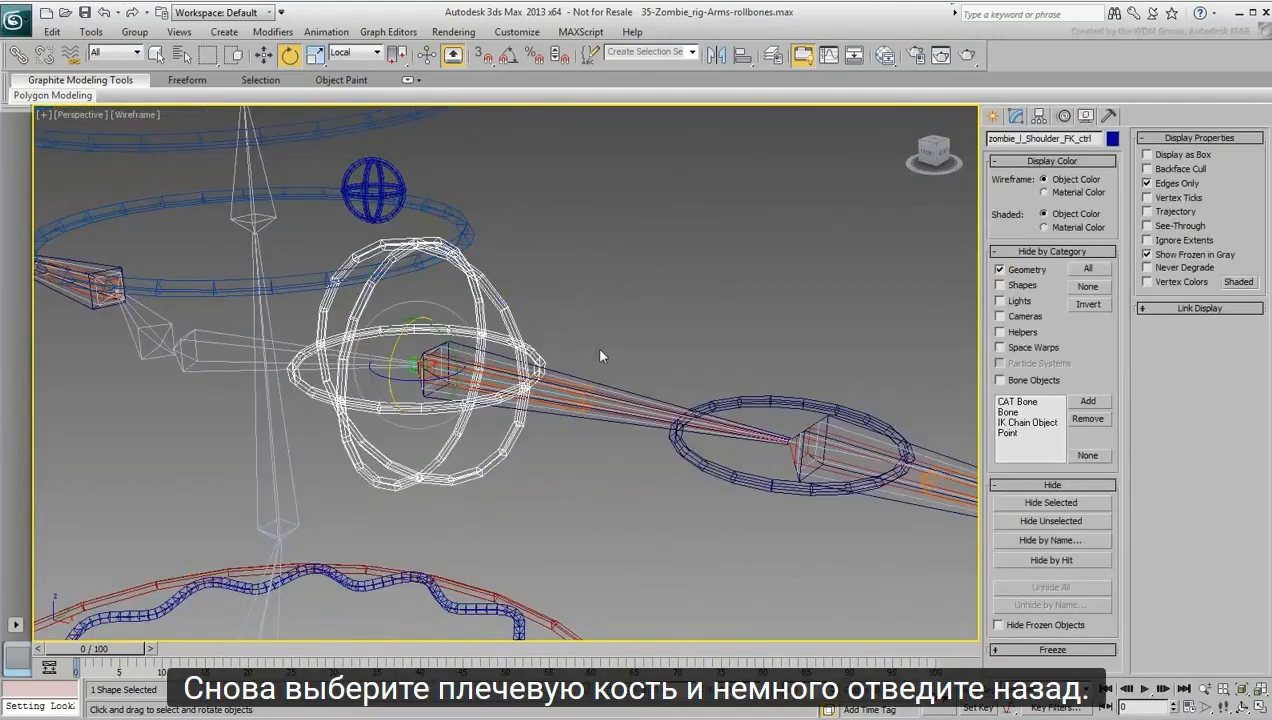
Shorten the LookAt constraint's Viewline Length on zombie_l_ShoulderRoll_bone to 7
left_click(584, 395)
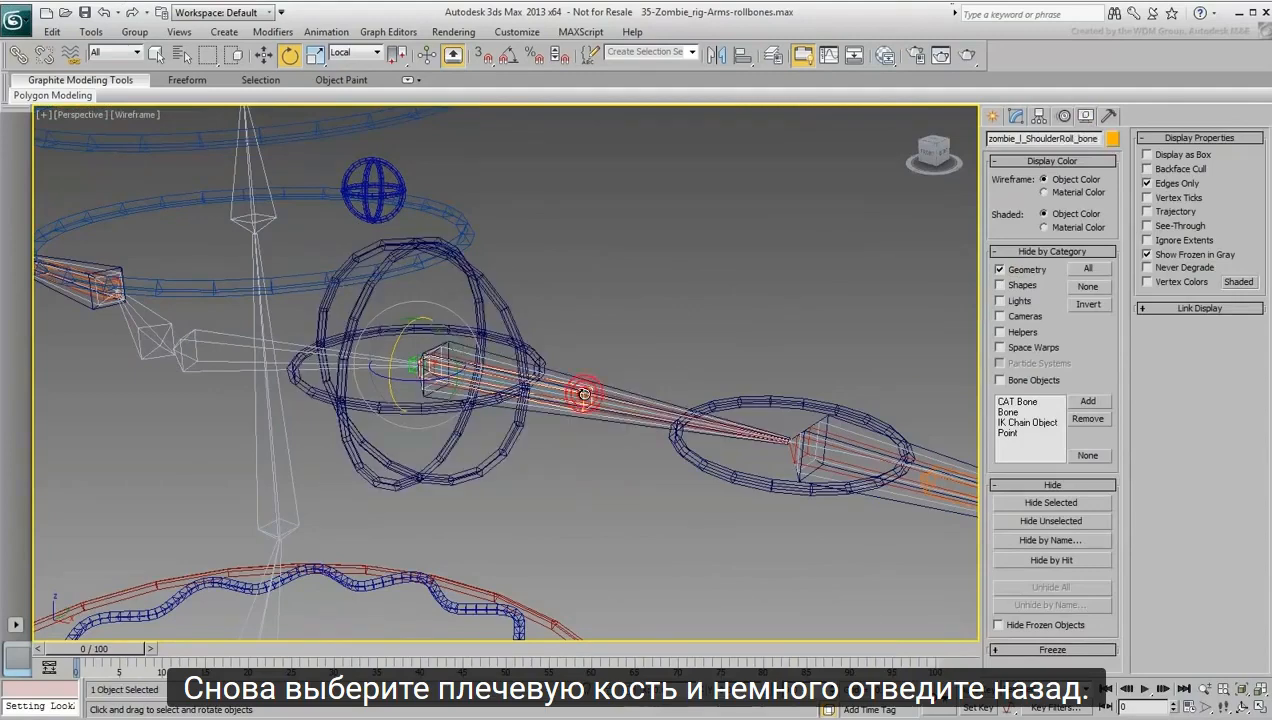
scroll(694, 385, "down", 8)
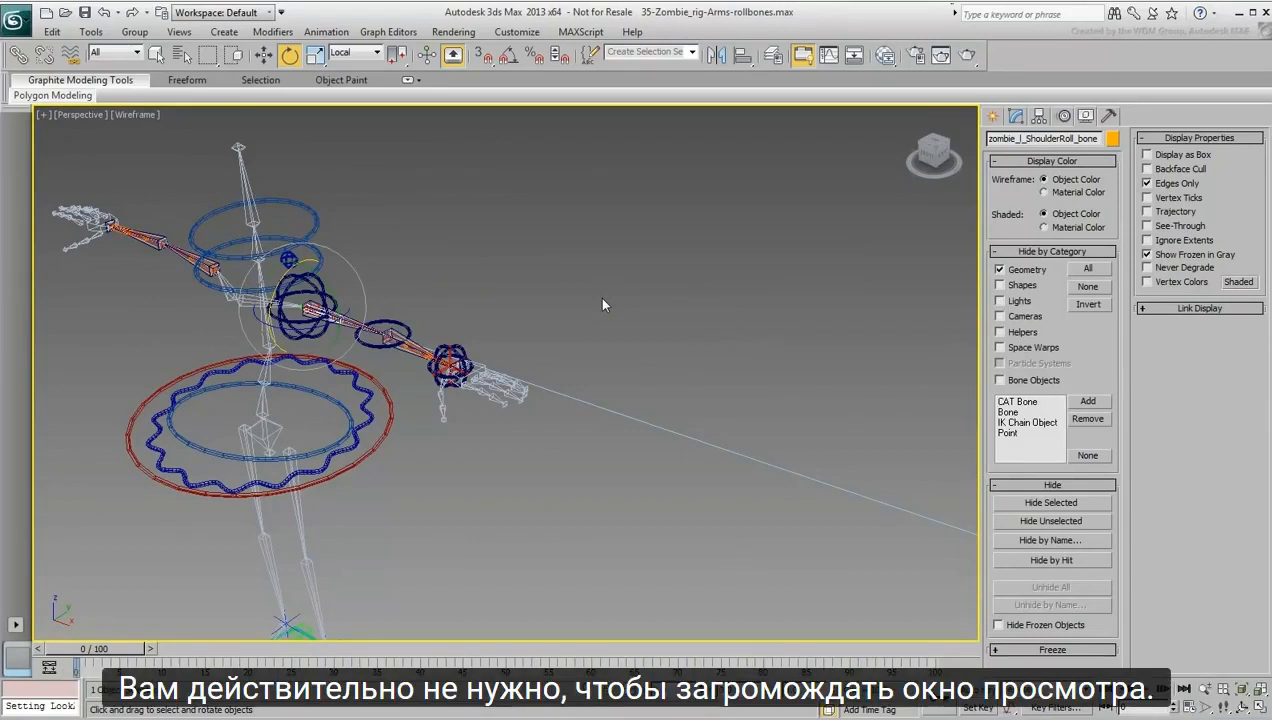
left_click(1062, 116)
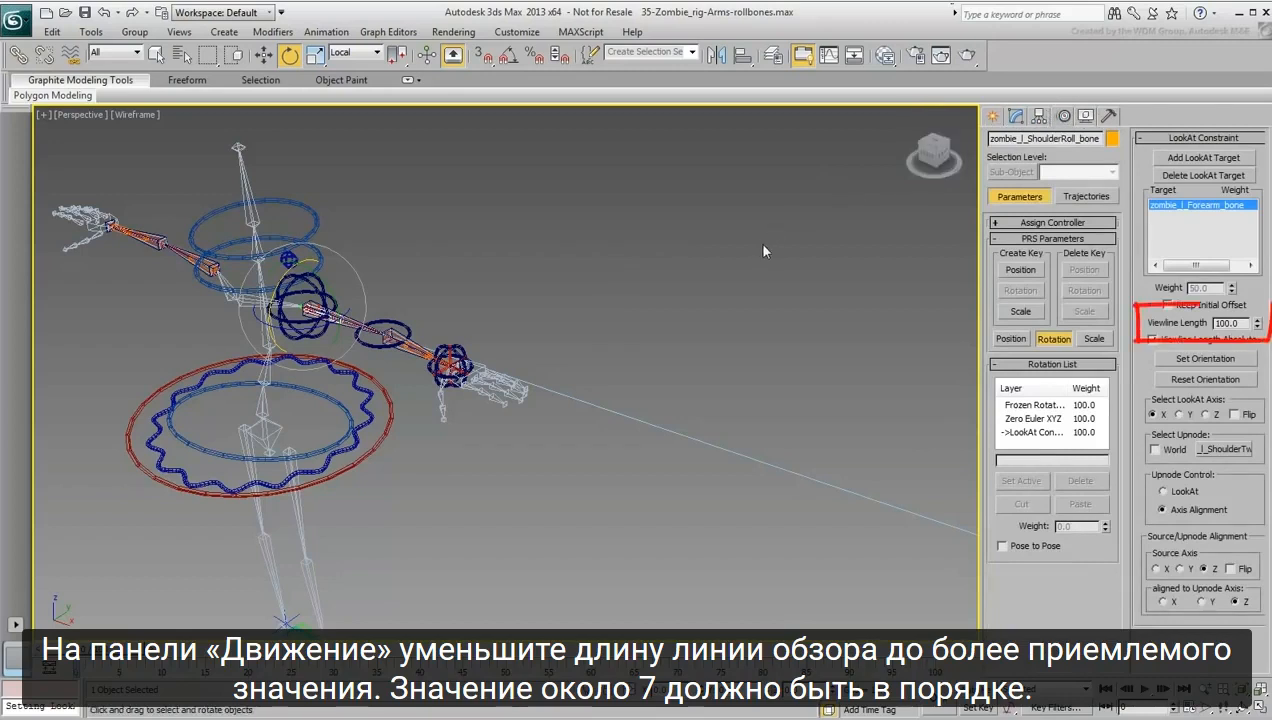
left_click_drag(1258, 328, 1267, 375)
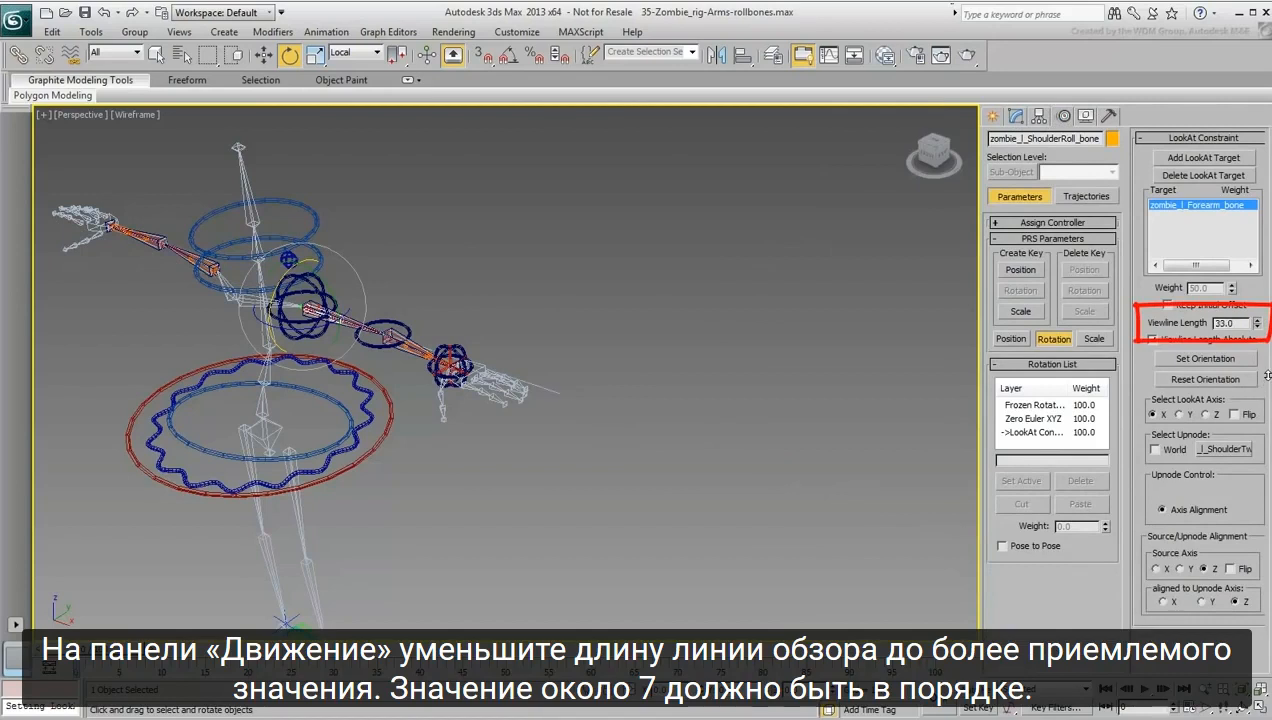
double_click(1230, 323)
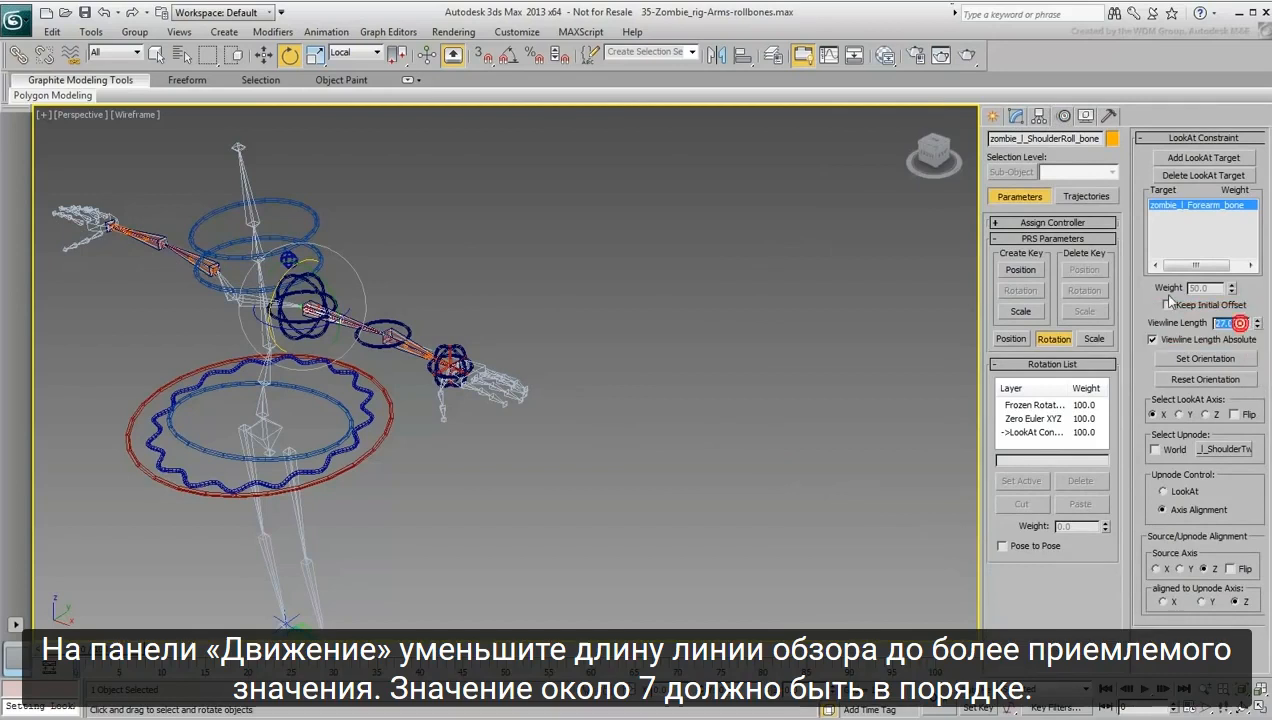
type("7")
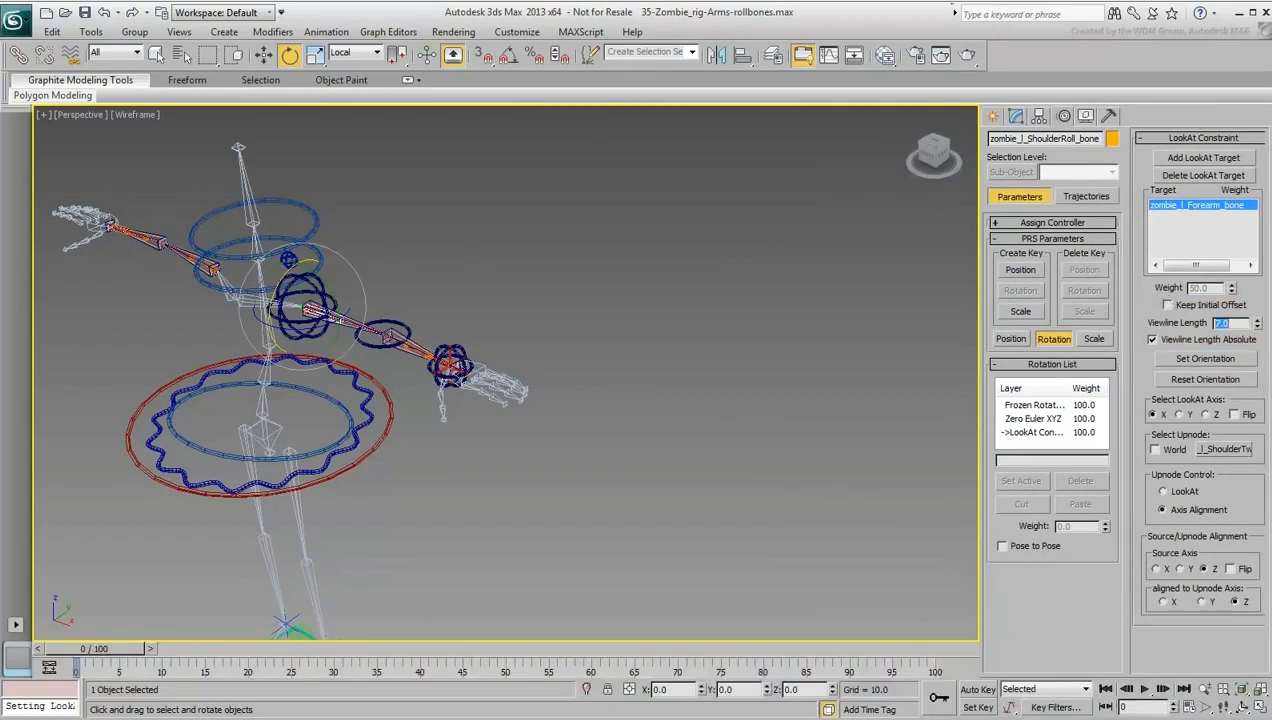
Inspect zombie_l_ForearmRoll1_bone near the left wrist and rotate the left hand FK control to check whether the bone twists with it
middle_click_drag(655, 290, 731, 316)
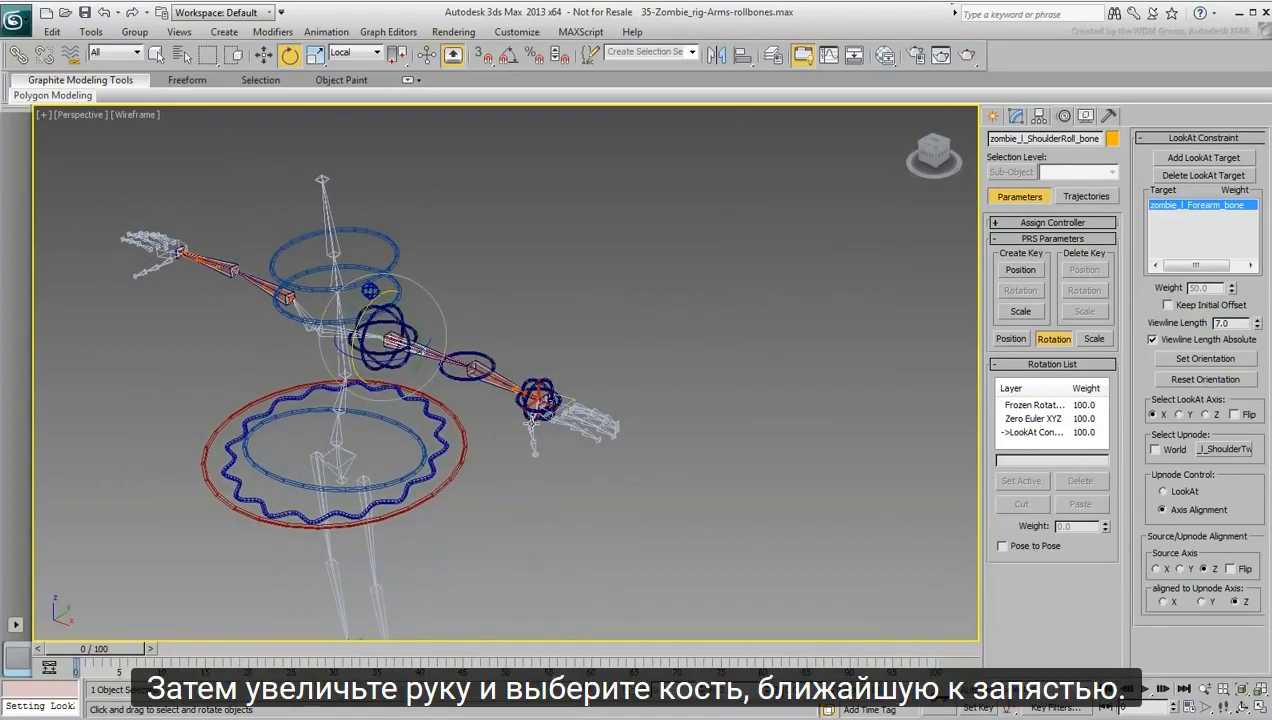
scroll(527, 432, "up", 6)
scroll(551, 348, "up", 2)
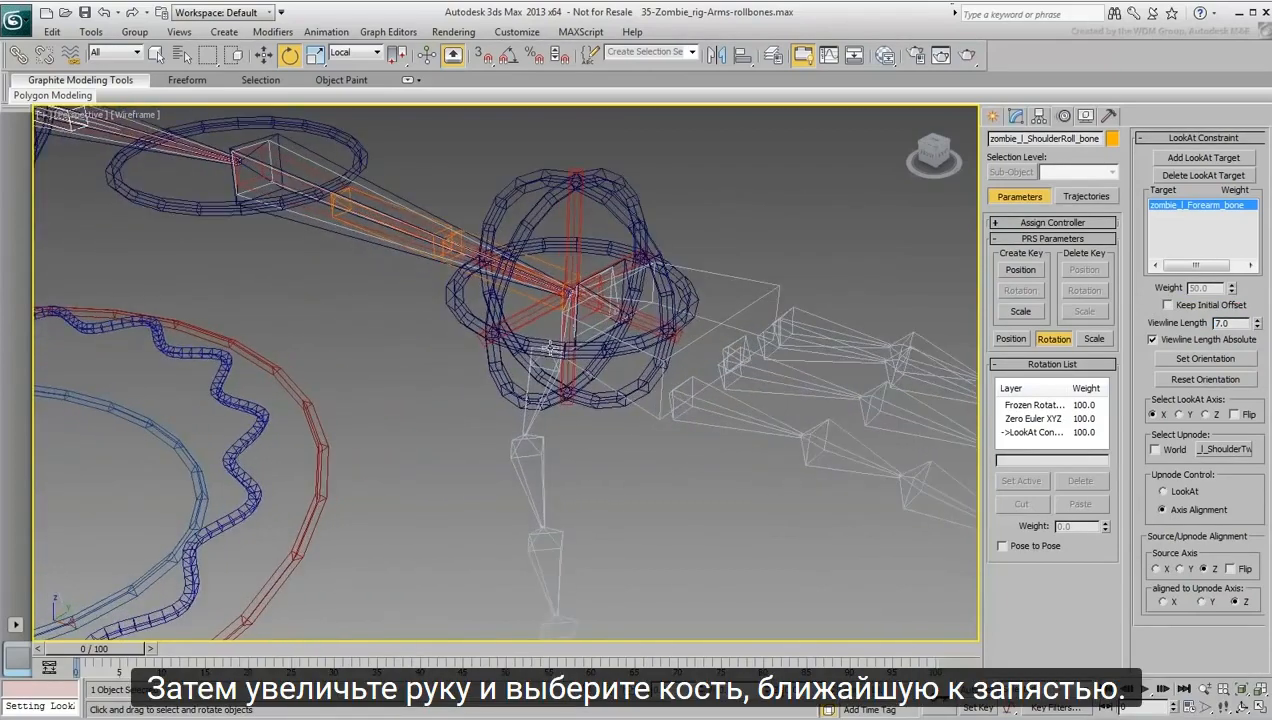
left_click(529, 295)
middle_click_drag(473, 306, 486, 390, "alt")
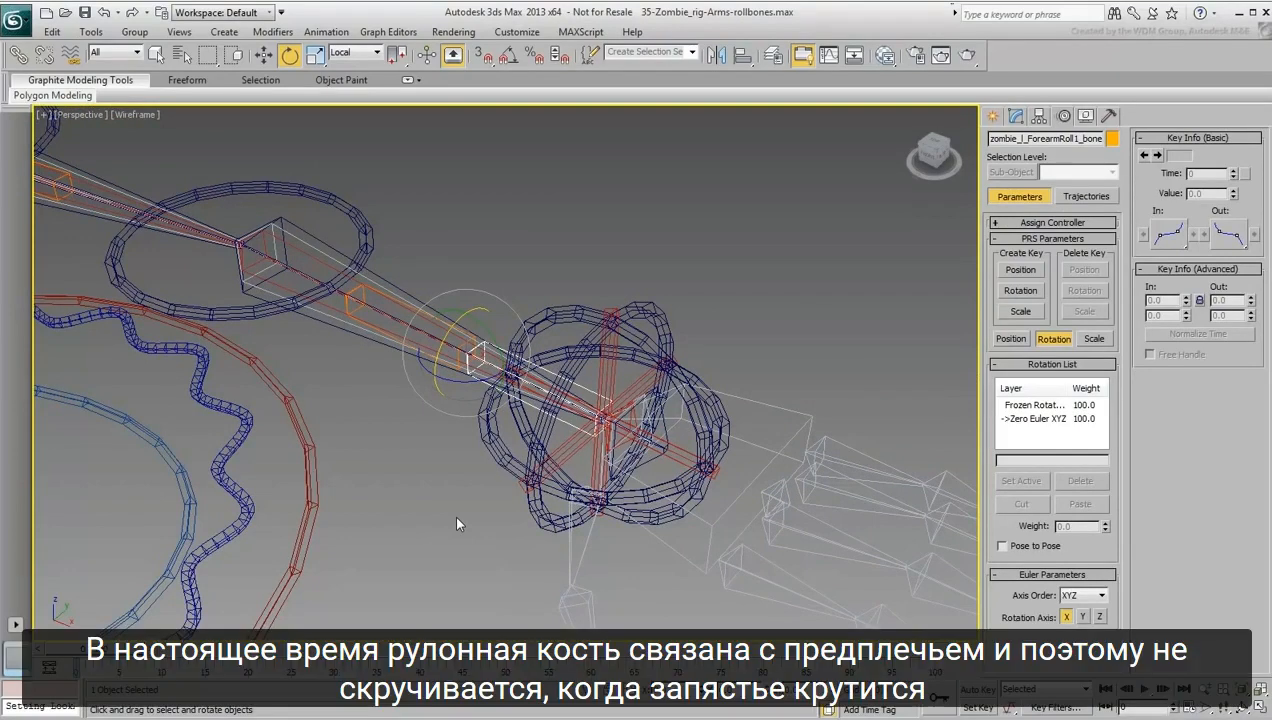
left_click_drag(697, 289, 645, 337)
mouse_move(584, 411)
left_mouse_down()
mouse_move(598, 417)
mouse_move(585, 436)
left_mouse_up()
Apply a LookAt Constraint to zombie_l_ForearmRoll1_bone with zombie_l_Wrist_bone as its target
left_click(583, 388)
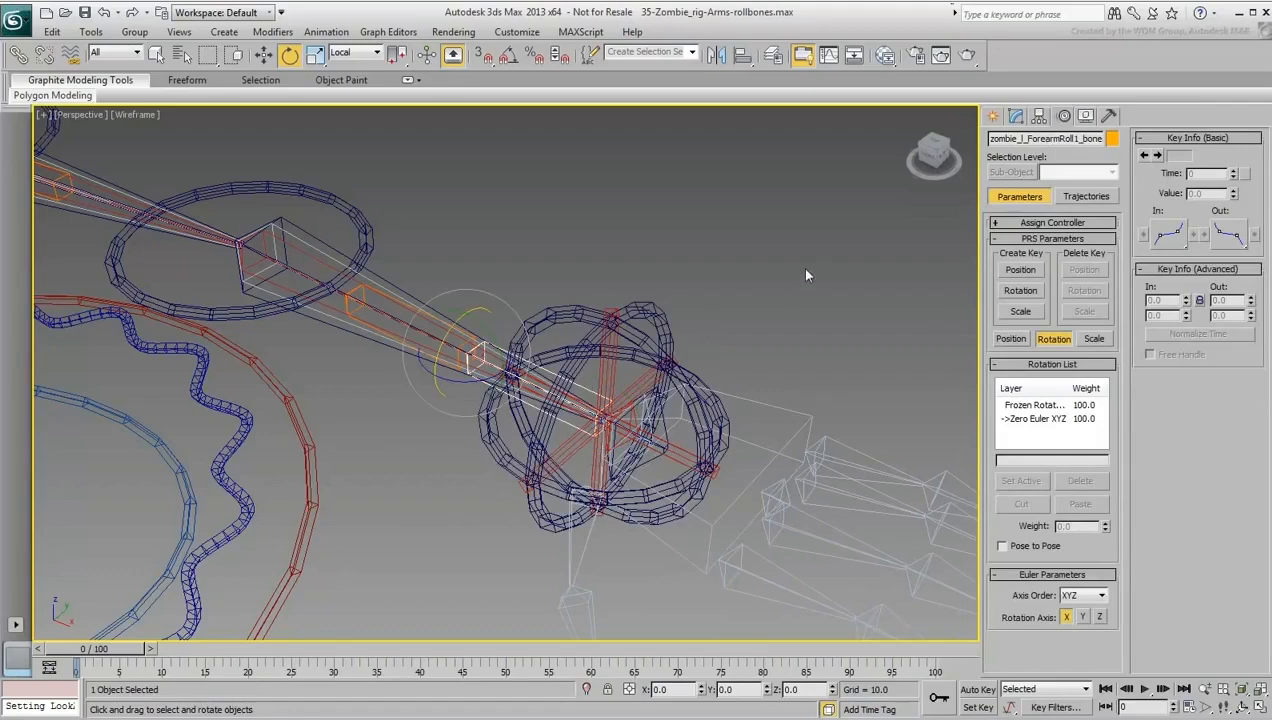
scroll(753, 329, "up", 5)
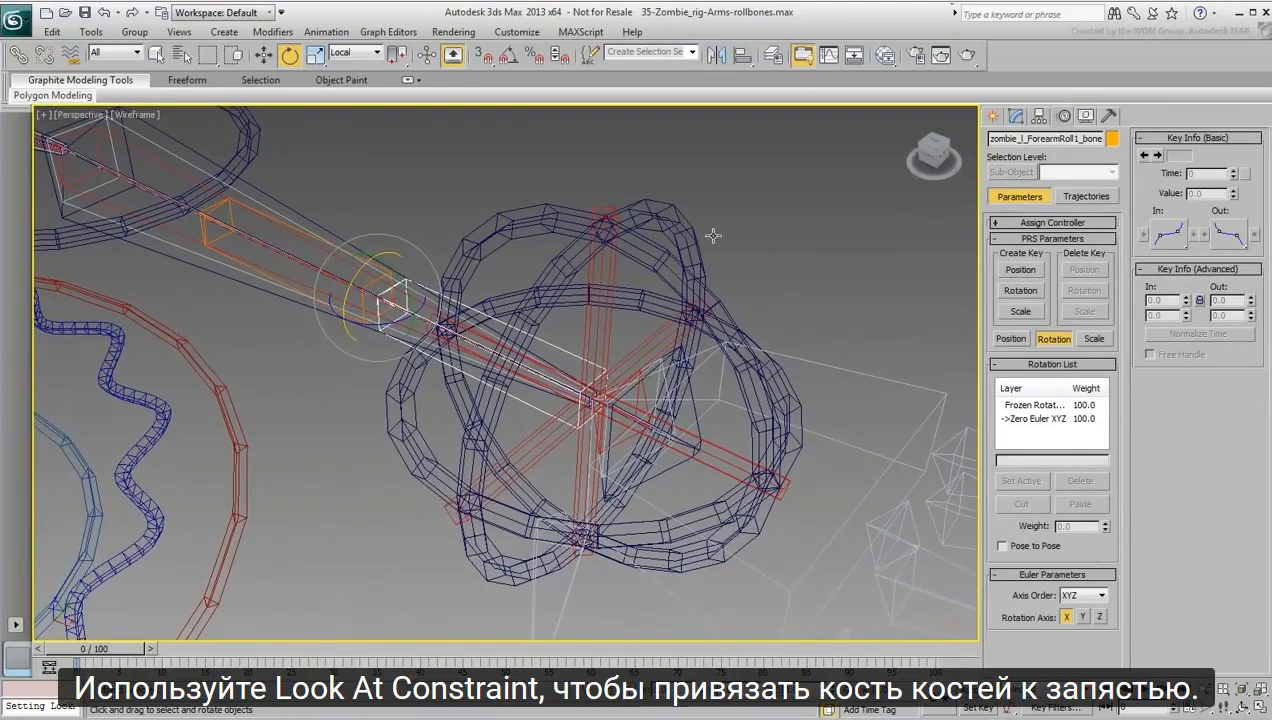
left_click(326, 32)
mouse_move(370, 121)
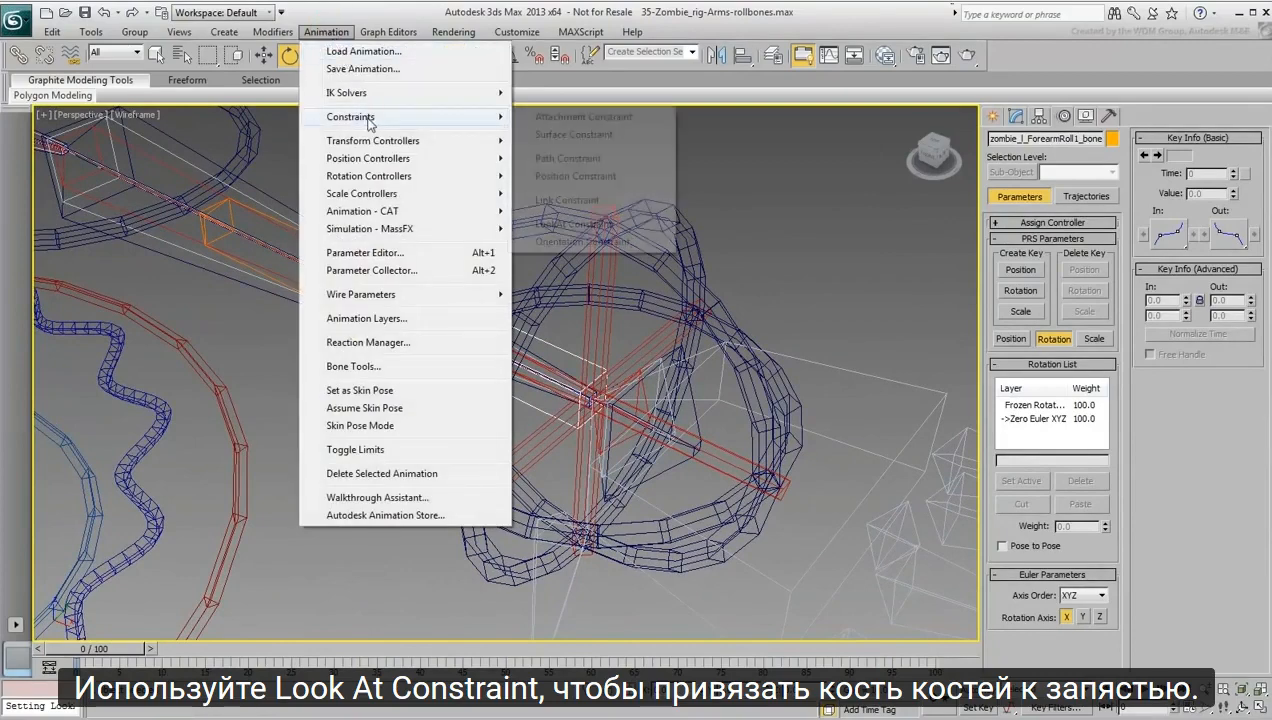
left_click(561, 224)
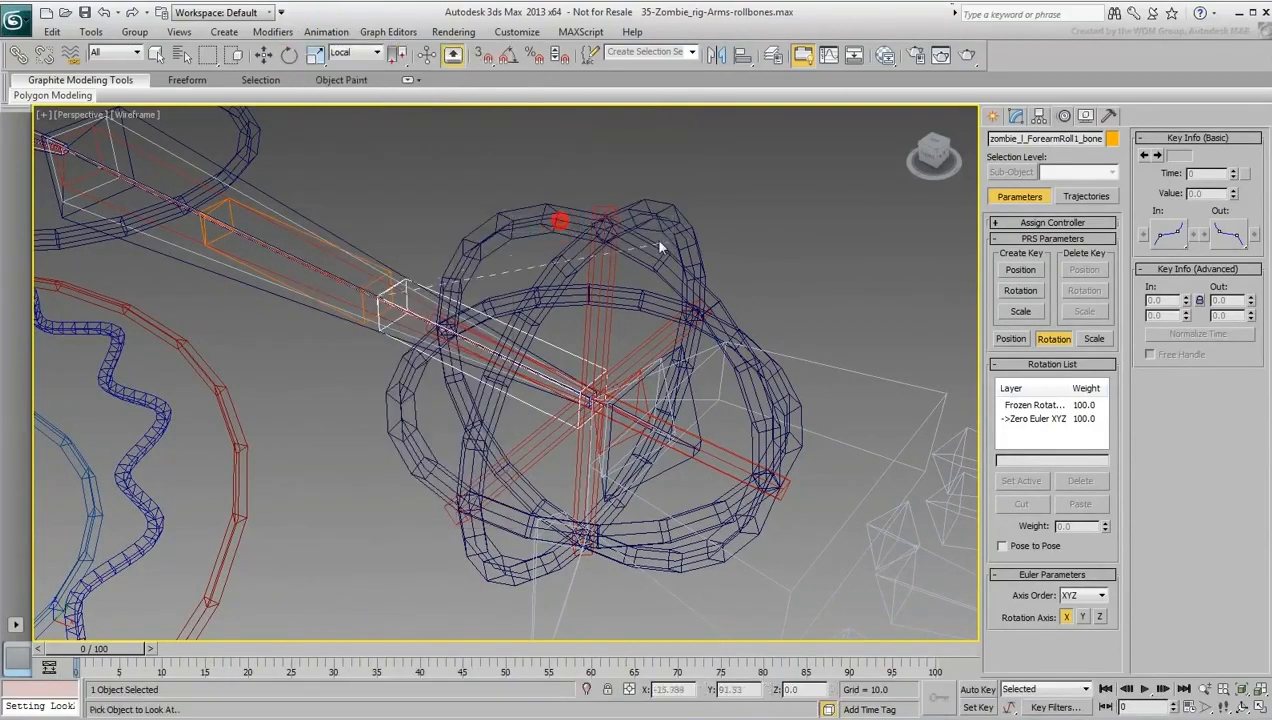
left_click(610, 463)
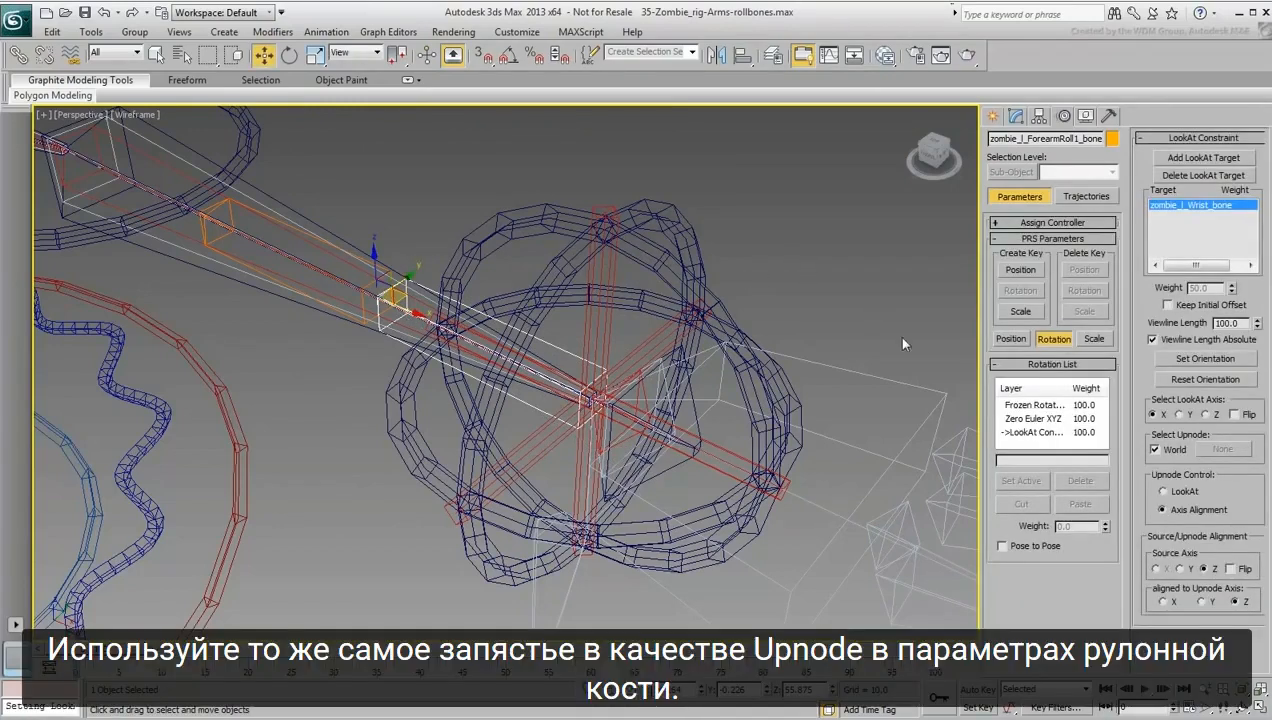
Replace World with zombie_l_Wrist_bone as the Upnode of the forearm roll bone's LookAt constraint
left_click(1156, 449)
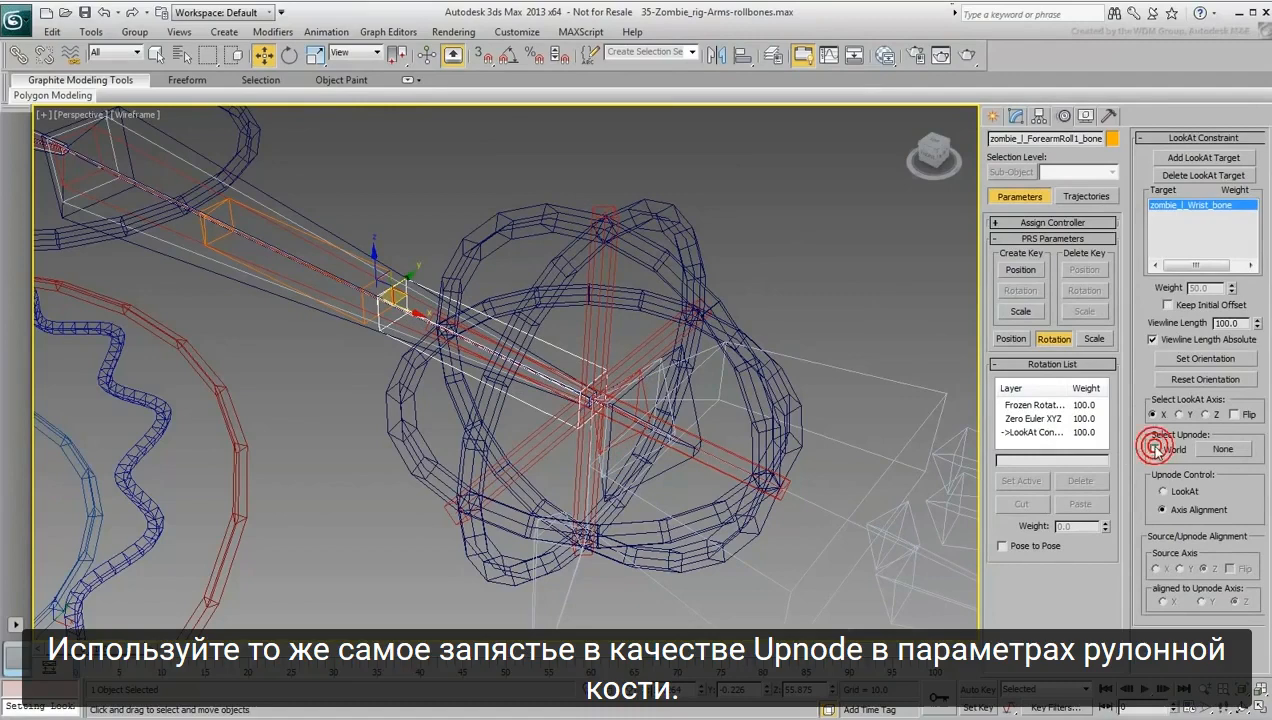
left_click(1226, 450)
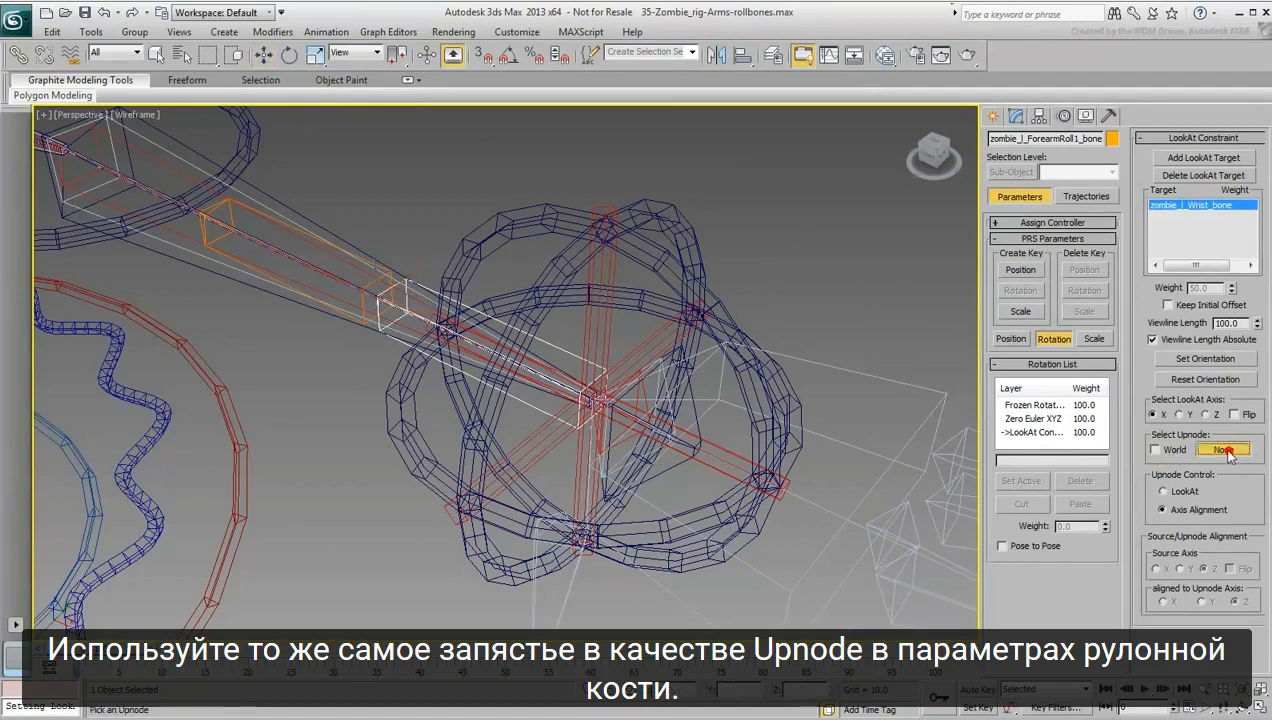
left_click(615, 464)
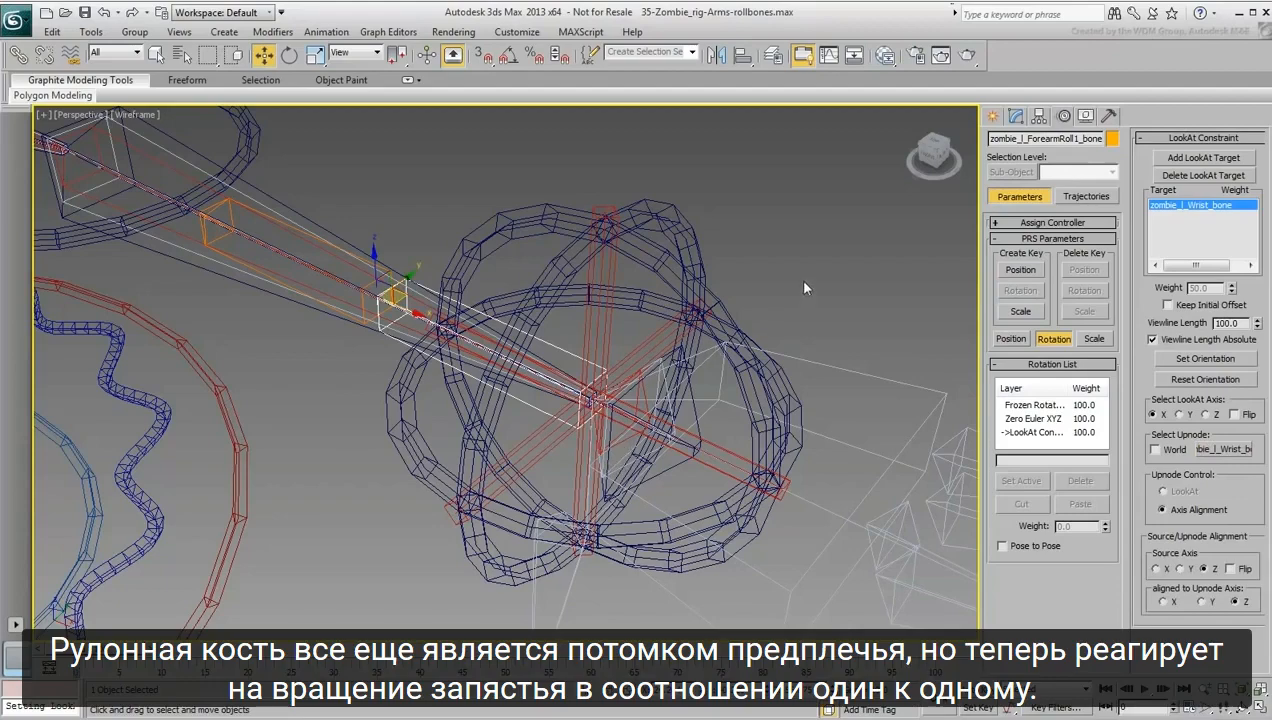
Rotate the left hand FK control to check that the roll bone nearest the wrist follows its twist
left_click_drag(723, 240, 688, 252)
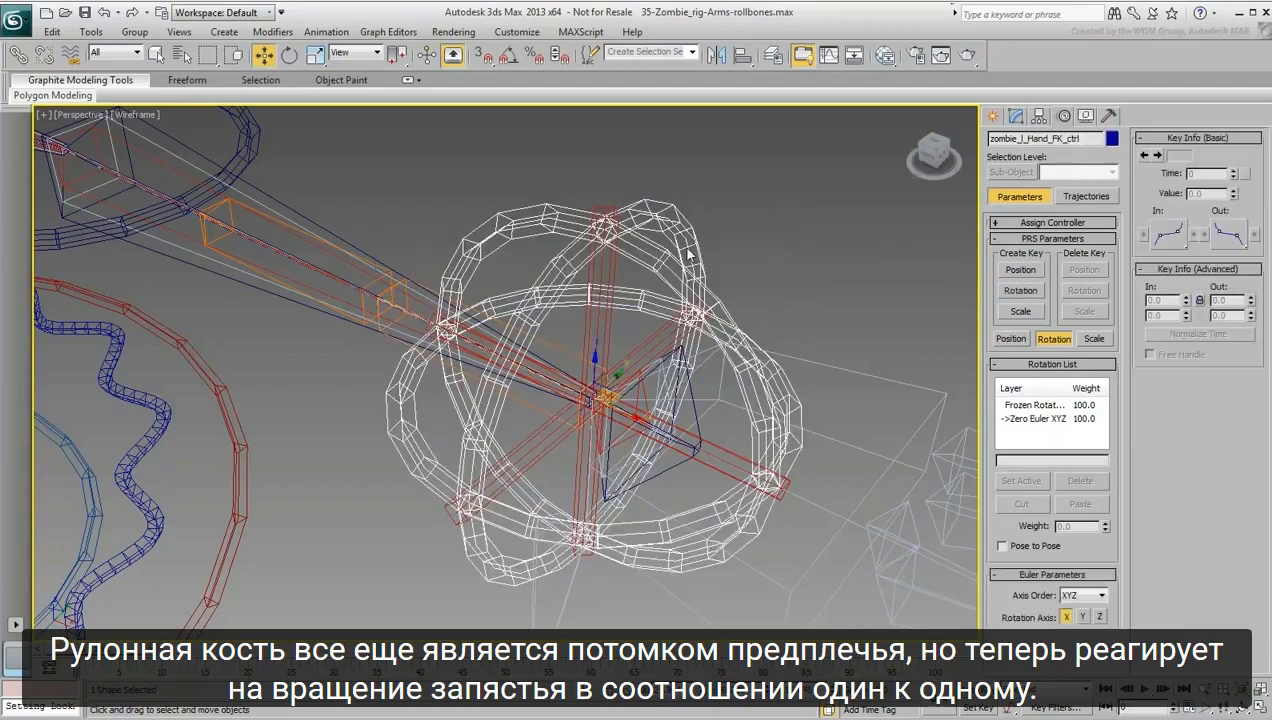
right_click(612, 360)
left_click(628, 386)
left_click_drag(570, 395, 620, 390)
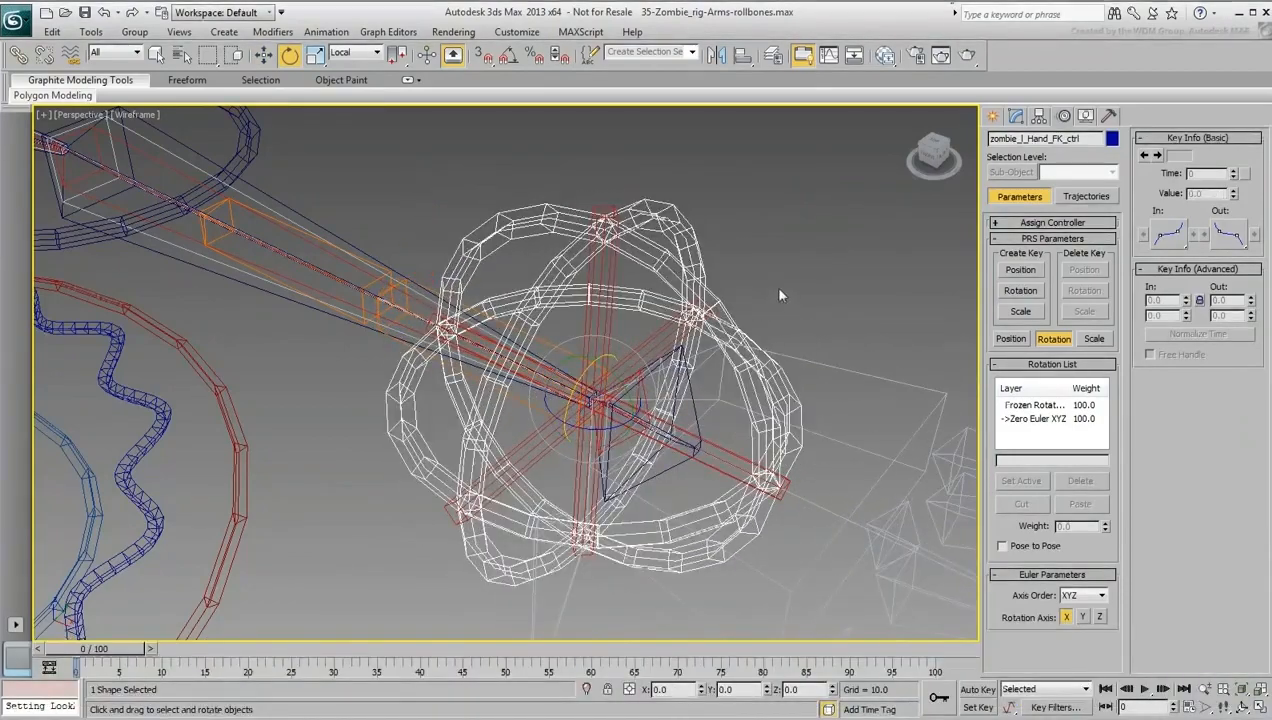
Apply an Orientation Constraint to zombie_l_ForearmRoll2_bone, the middle forearm roll bone, with zombie_l_Wrist_bone as its target
middle_click_drag(240, 173, 349, 255)
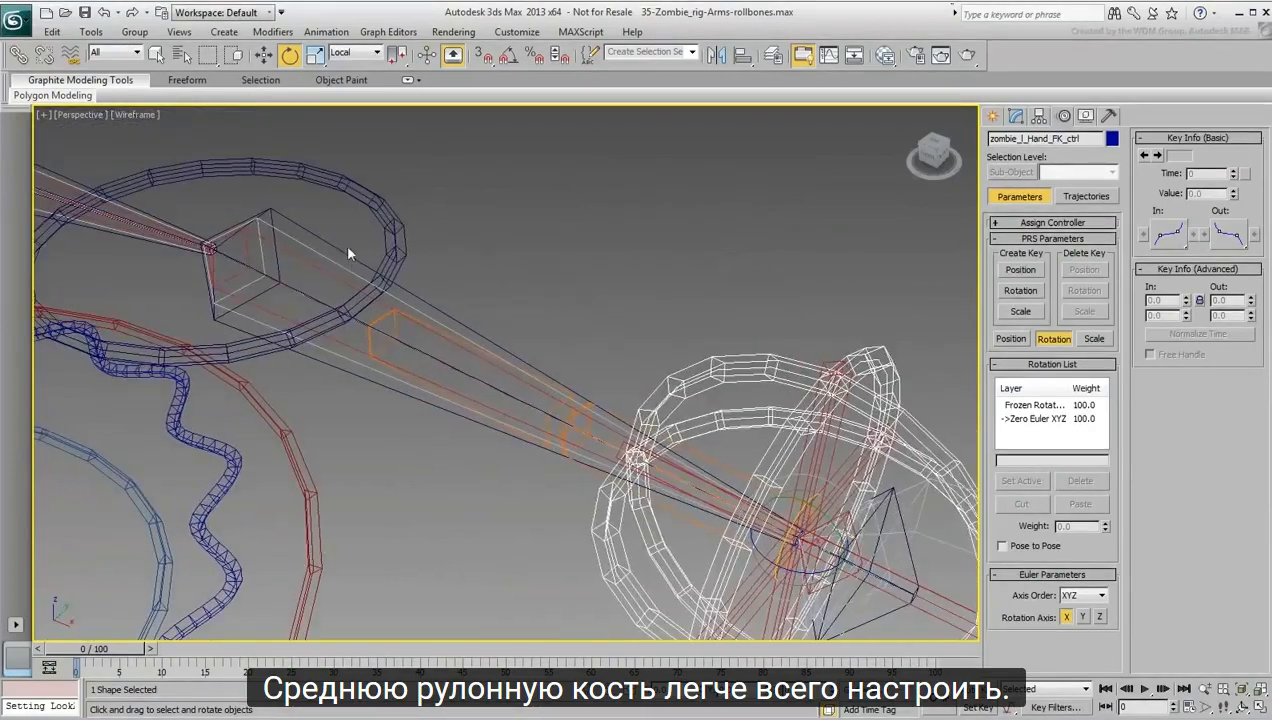
left_click(420, 322)
left_click(420, 322)
middle_click_drag(460, 316, 643, 258)
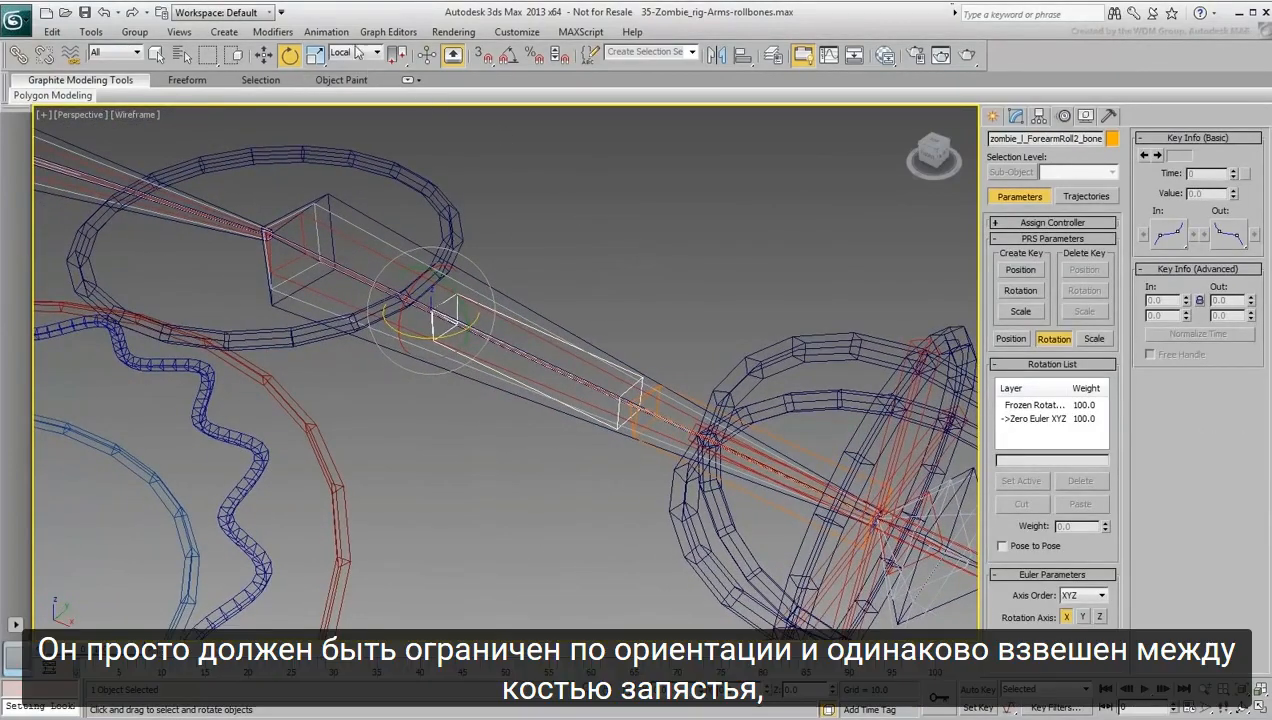
left_click(327, 31)
mouse_move(366, 117)
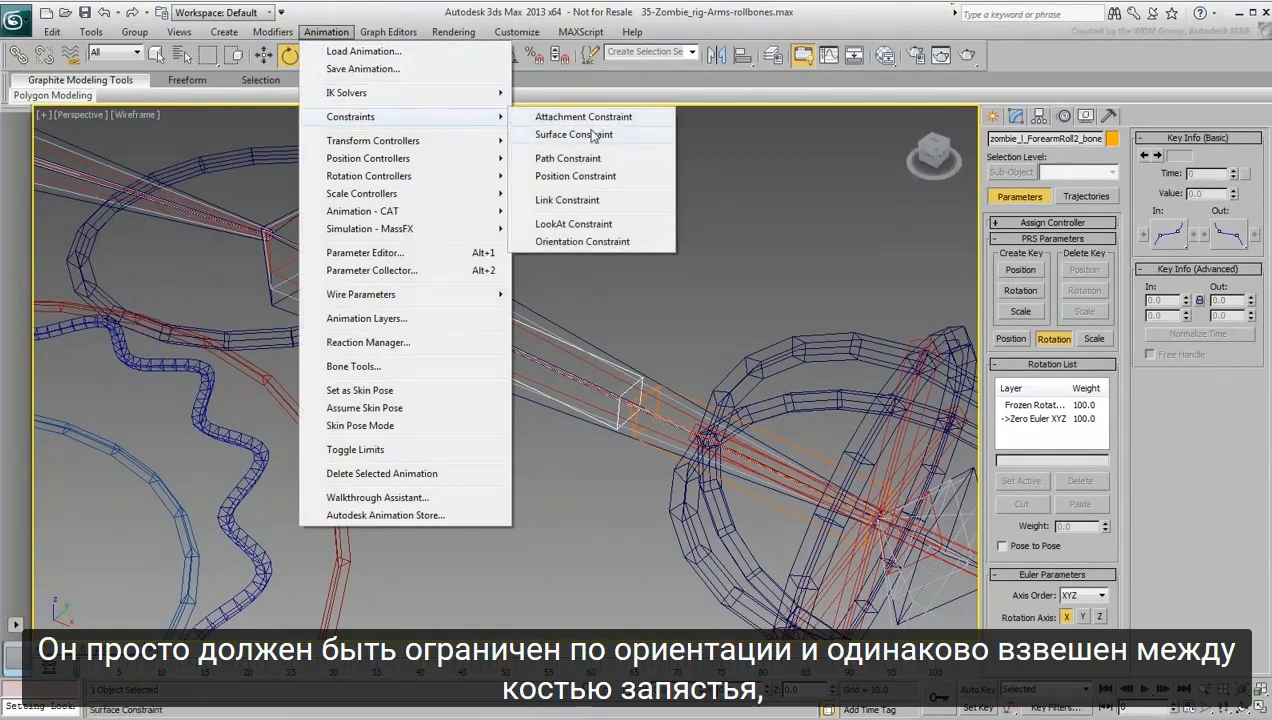
left_click(572, 241)
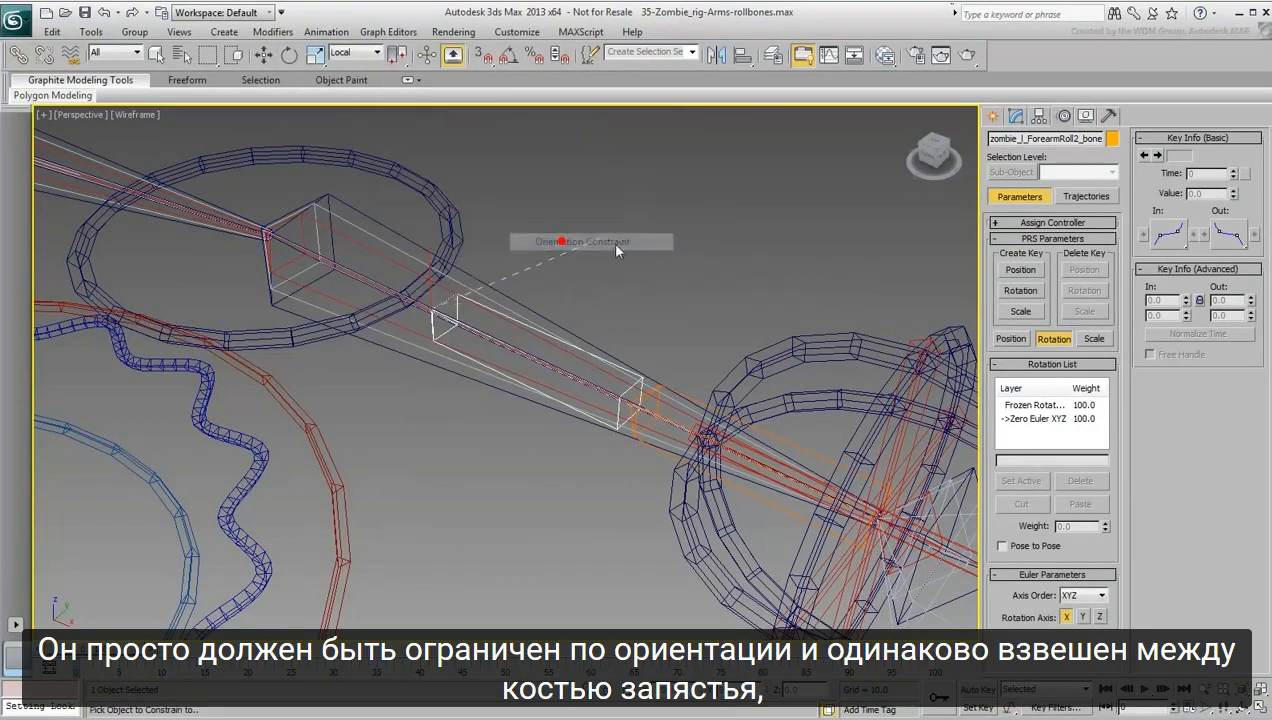
left_click(931, 582)
Add zombie_l_Forearm_bone as a second orientation target of the middle forearm roll bone
left_click(1198, 158)
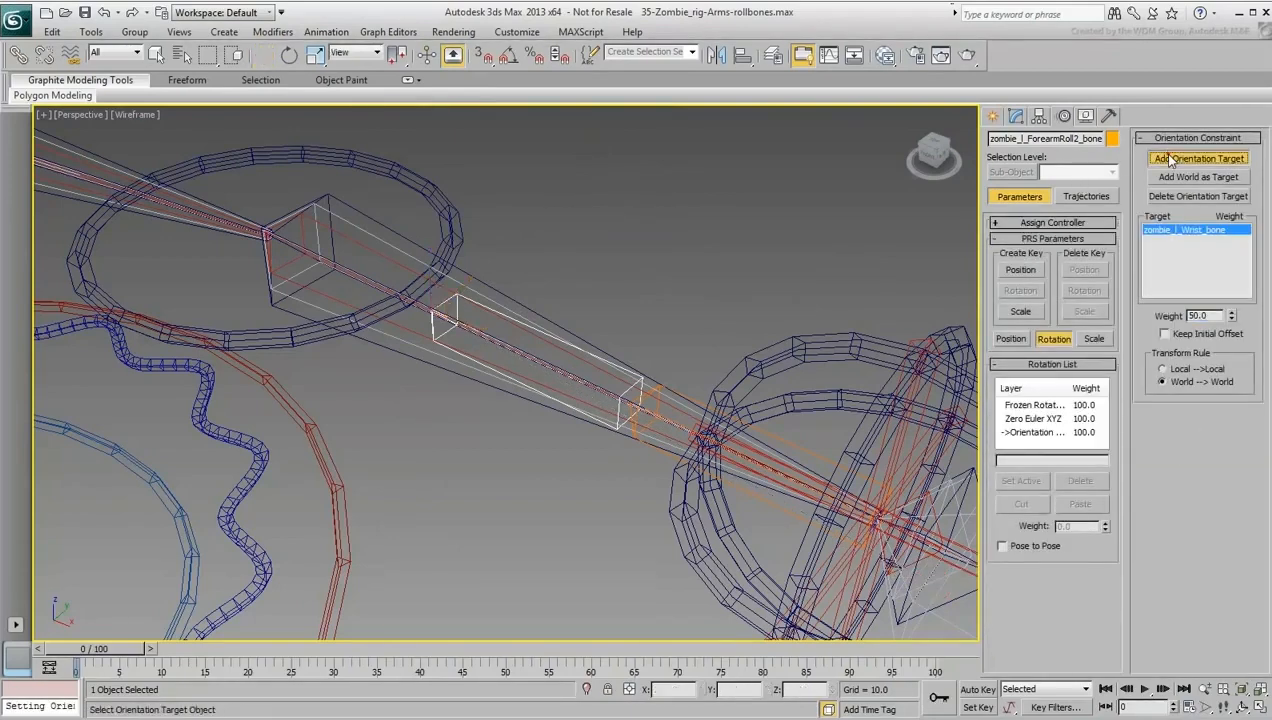
left_click(374, 234)
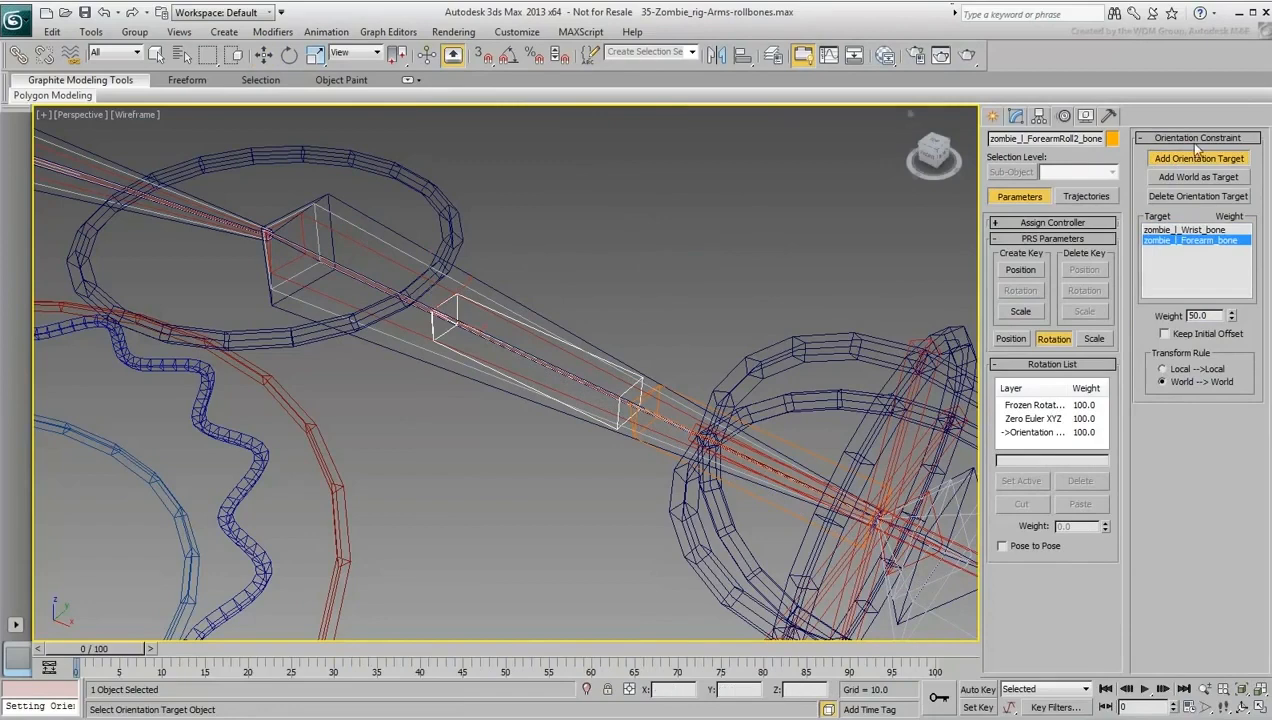
key("w")
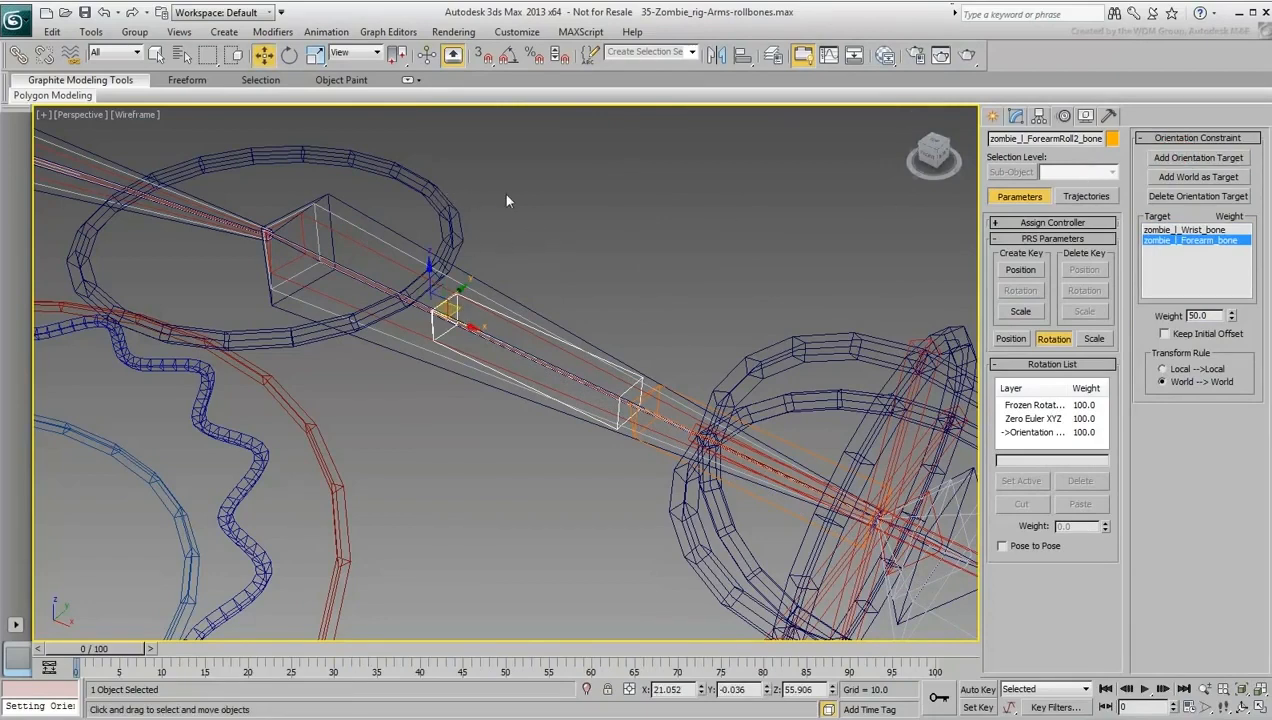
Rotate the left hand FK control about its local X axis to check the gradual twist along the forearm roll bones
middle_click_drag(506, 200, 431, 197)
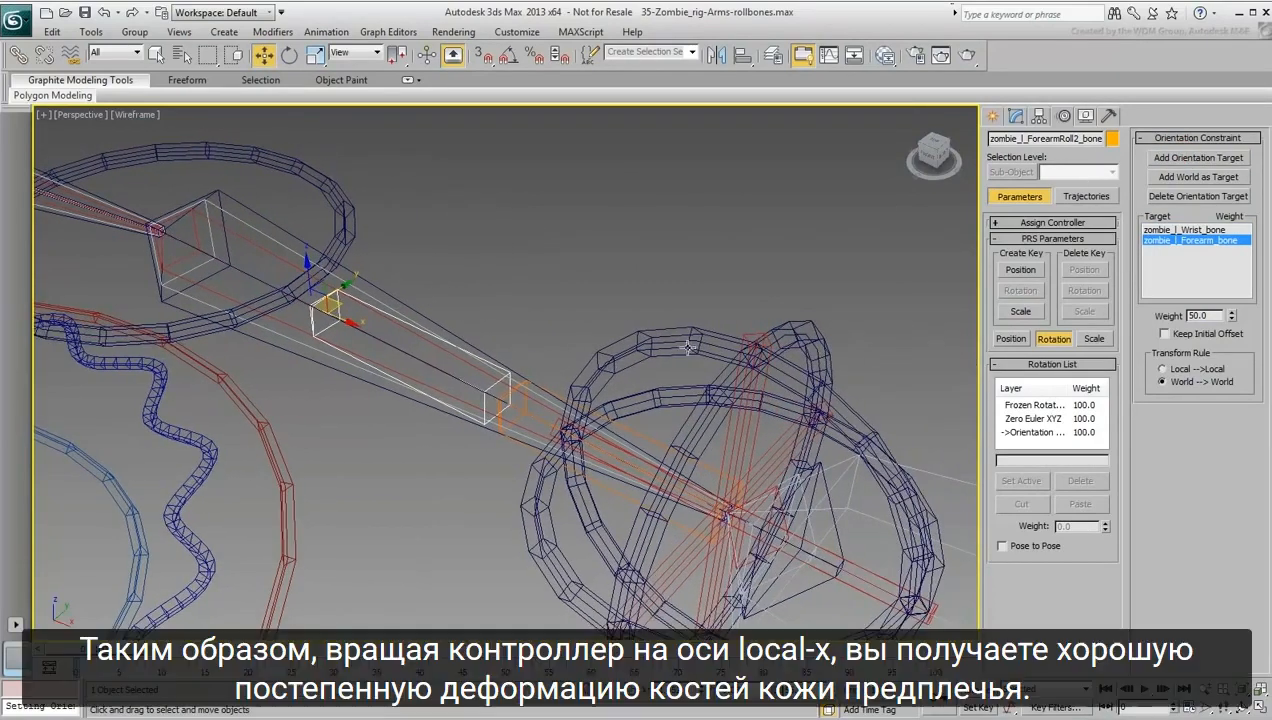
left_click_drag(815, 347, 813, 346)
left_click(806, 342)
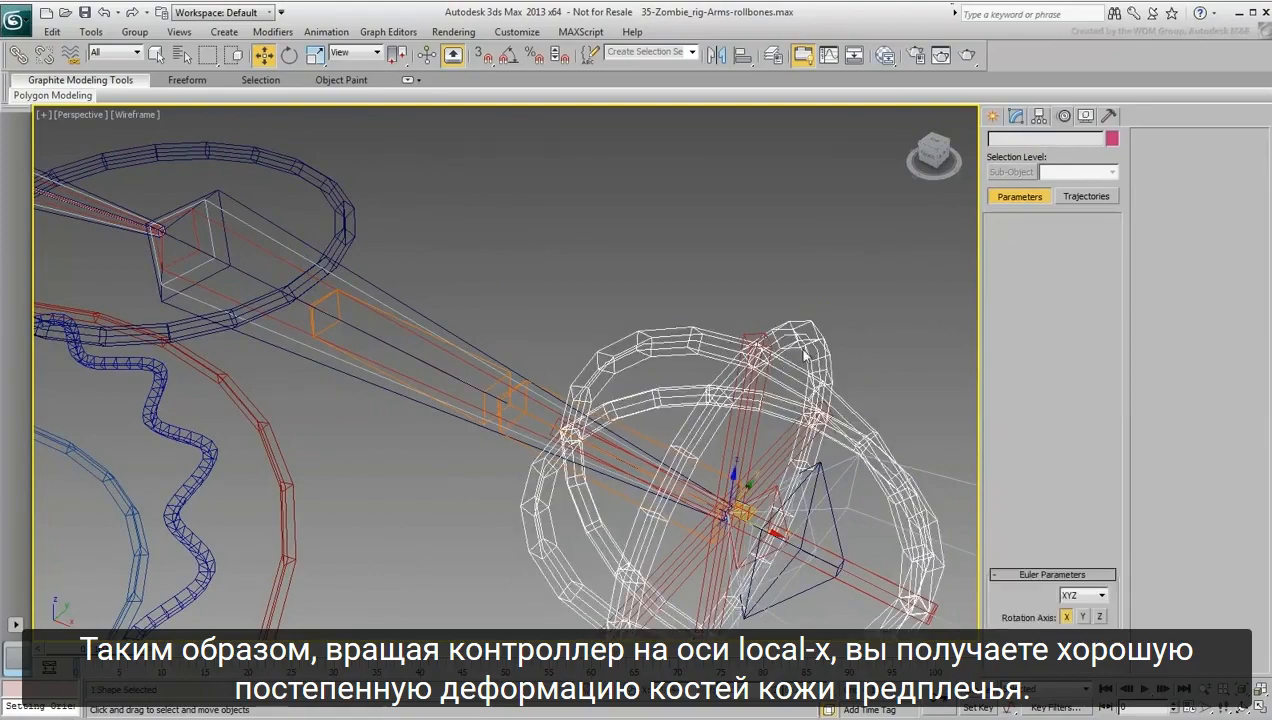
middle_click_drag(719, 393, 714, 325)
right_click(714, 325)
left_click(734, 351)
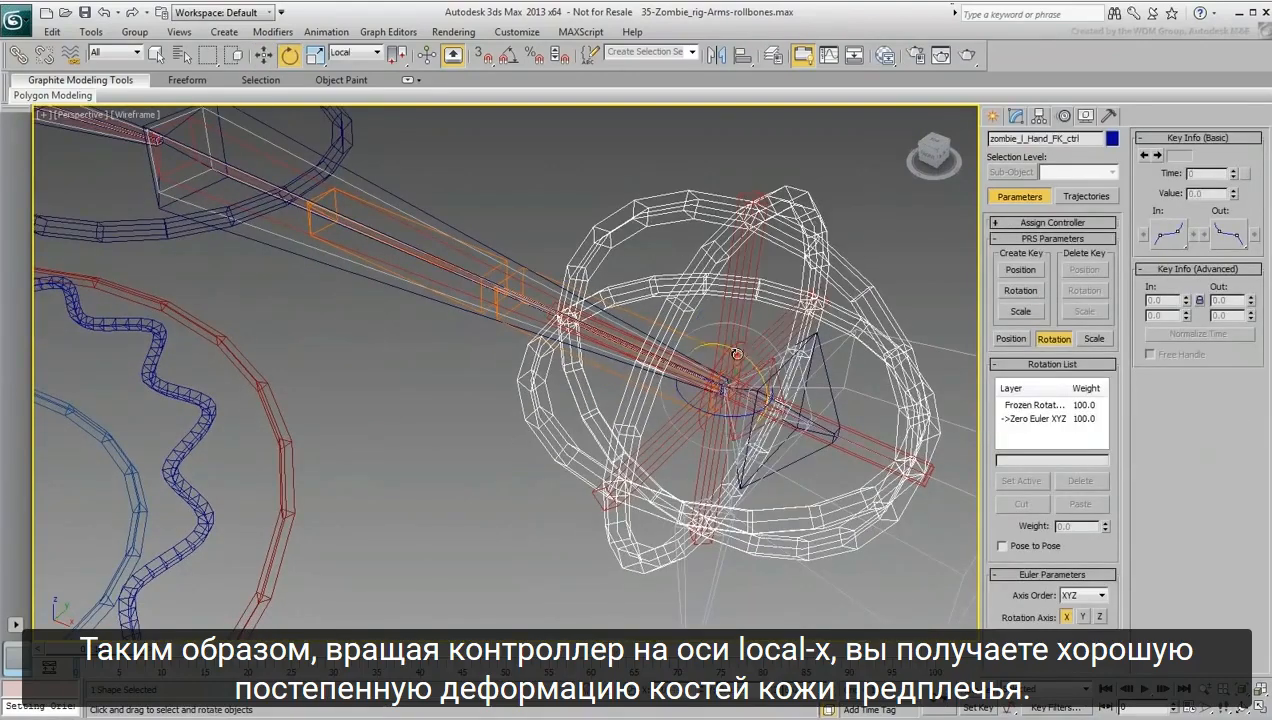
left_click_drag(712, 398, 438, 461)
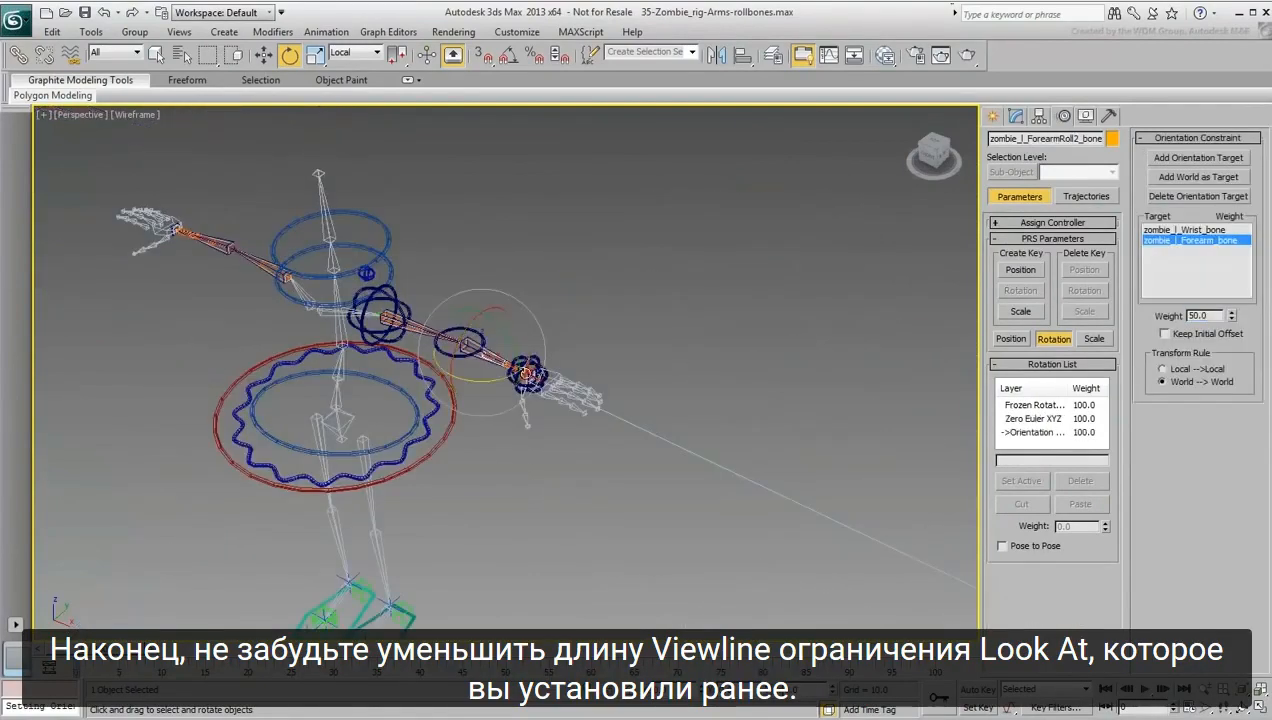
Reduce the LookAt constraint's Viewline Length on zombie_l_ForearmRoll1_bone to 4
scroll(528, 372, "up", 5)
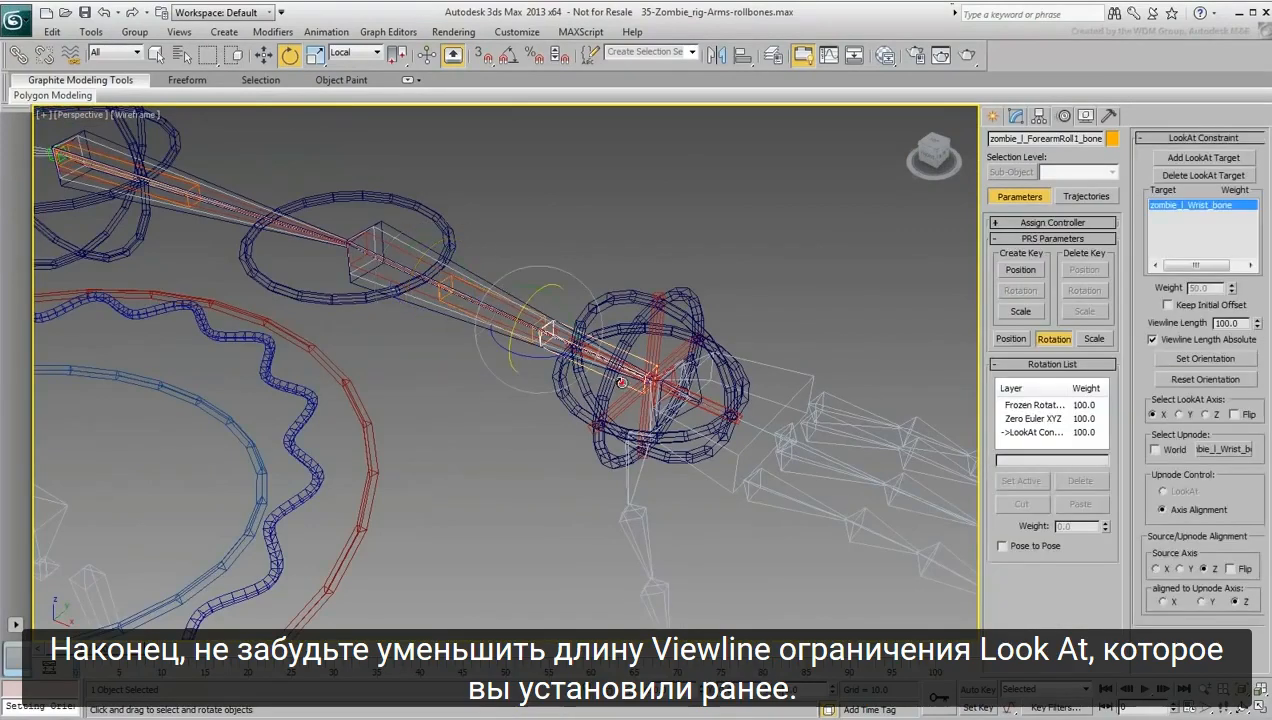
left_click(623, 385)
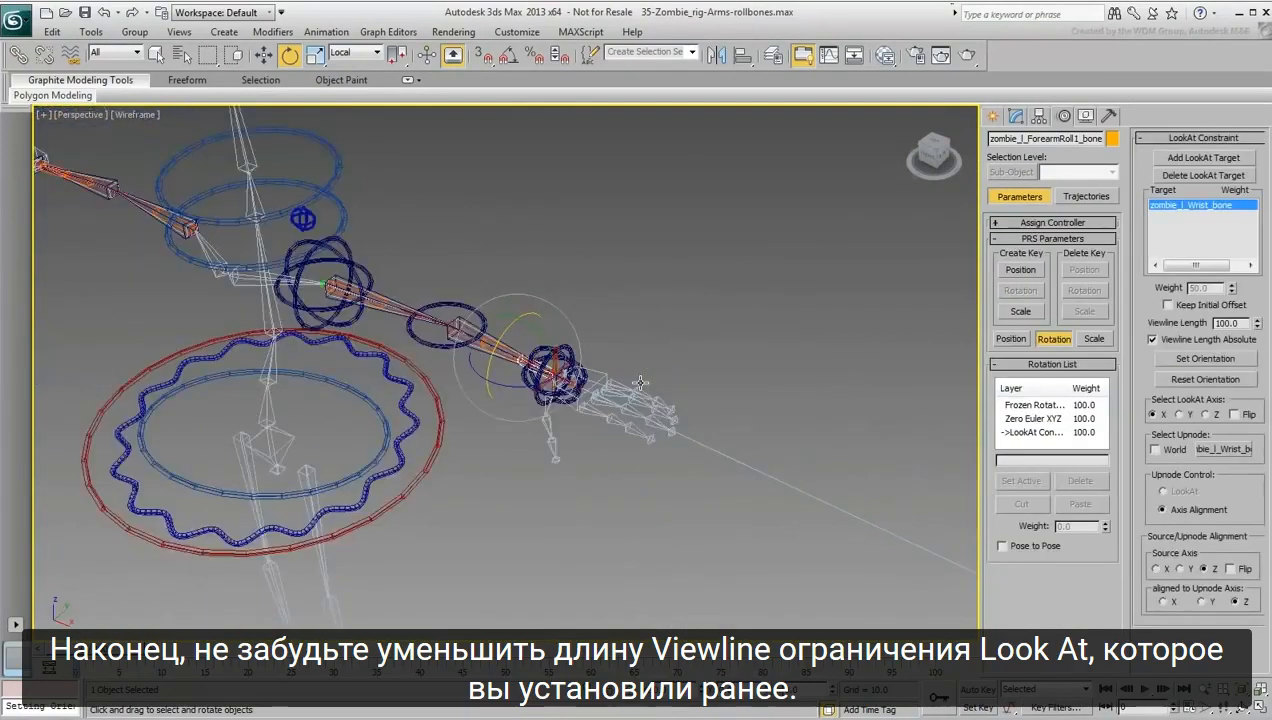
middle_click_drag(637, 381, 665, 371)
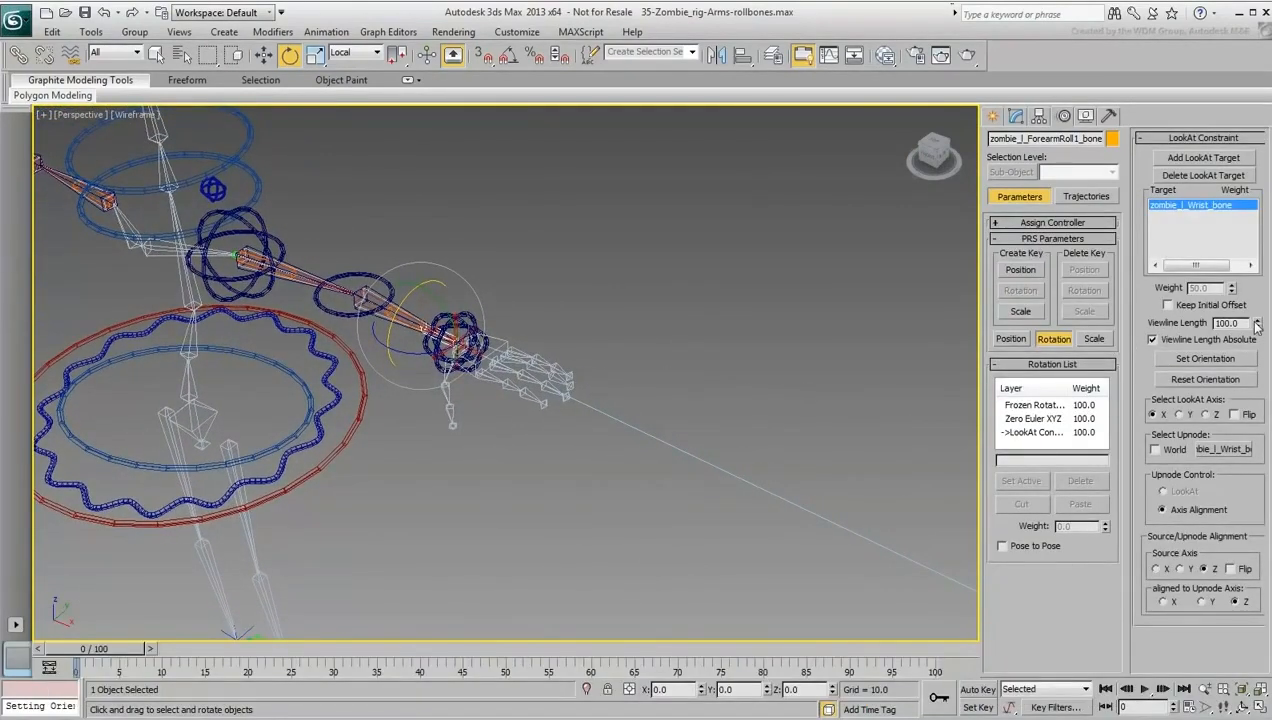
left_click_drag(1257, 327, 1250, 398)
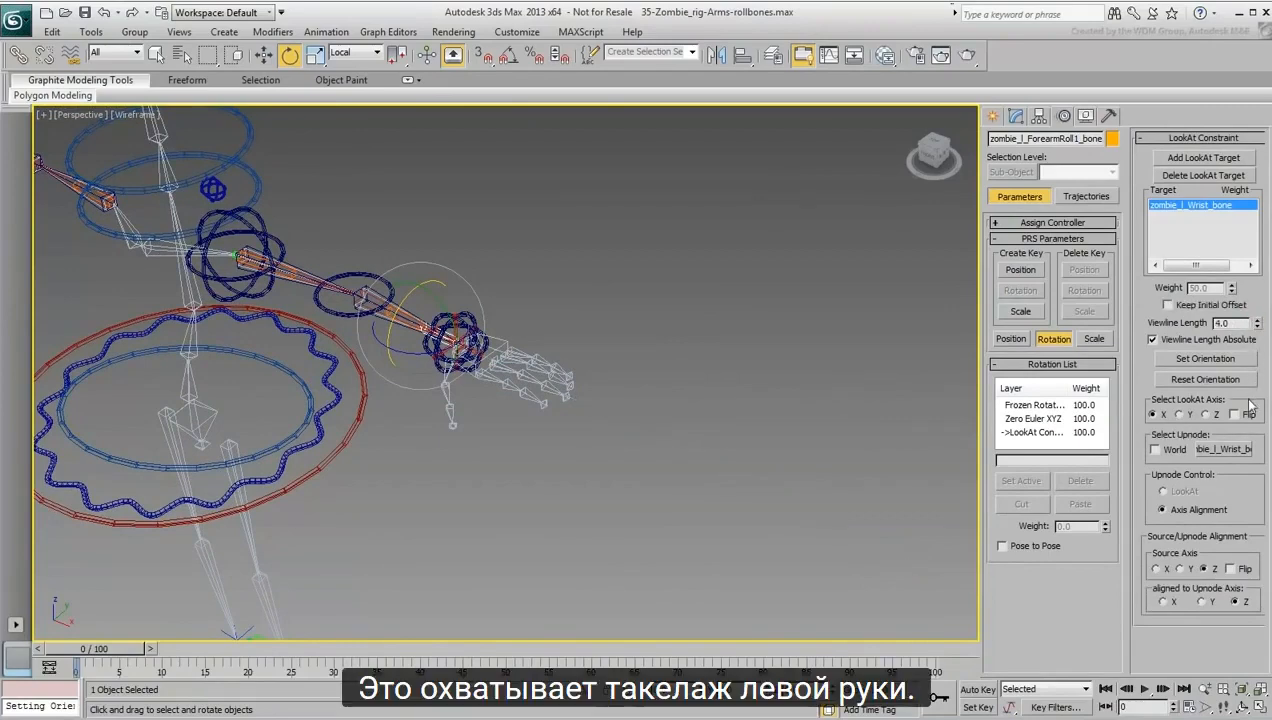
Select the zombie's left hand FK control and unhide the Geometry category to show the character mesh
middle_click_drag(589, 347, 606, 322)
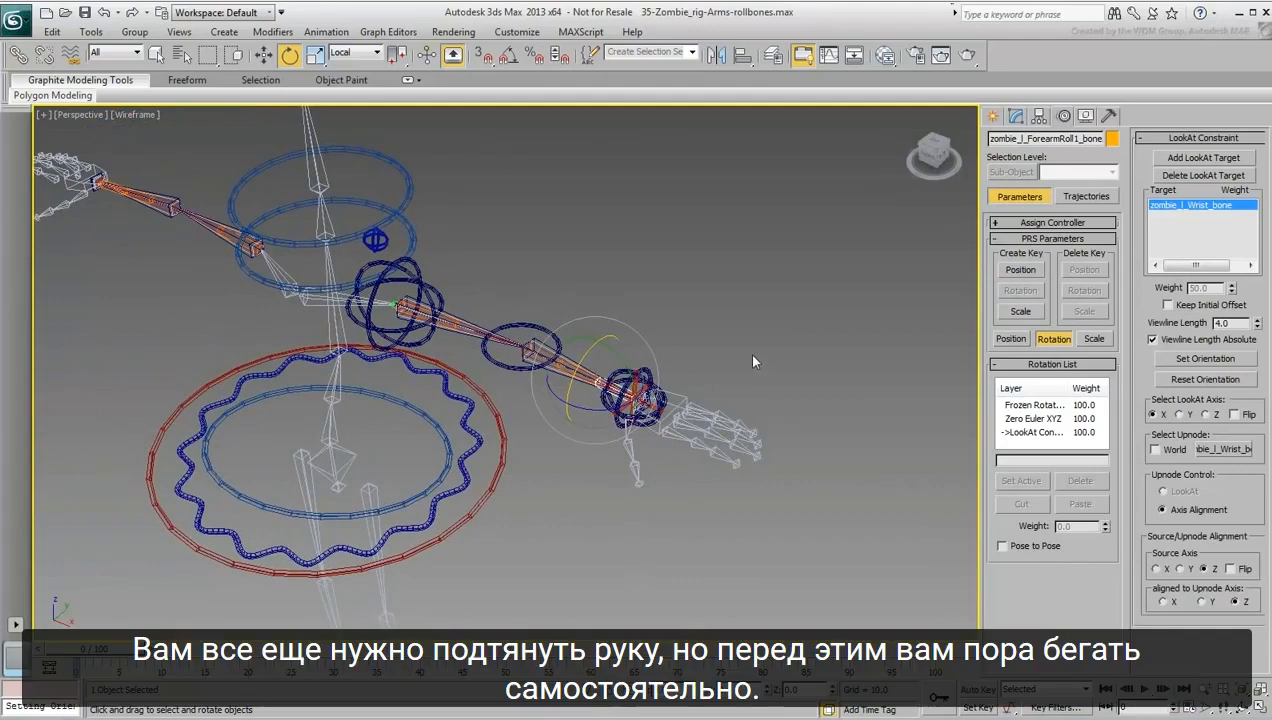
left_click(732, 345)
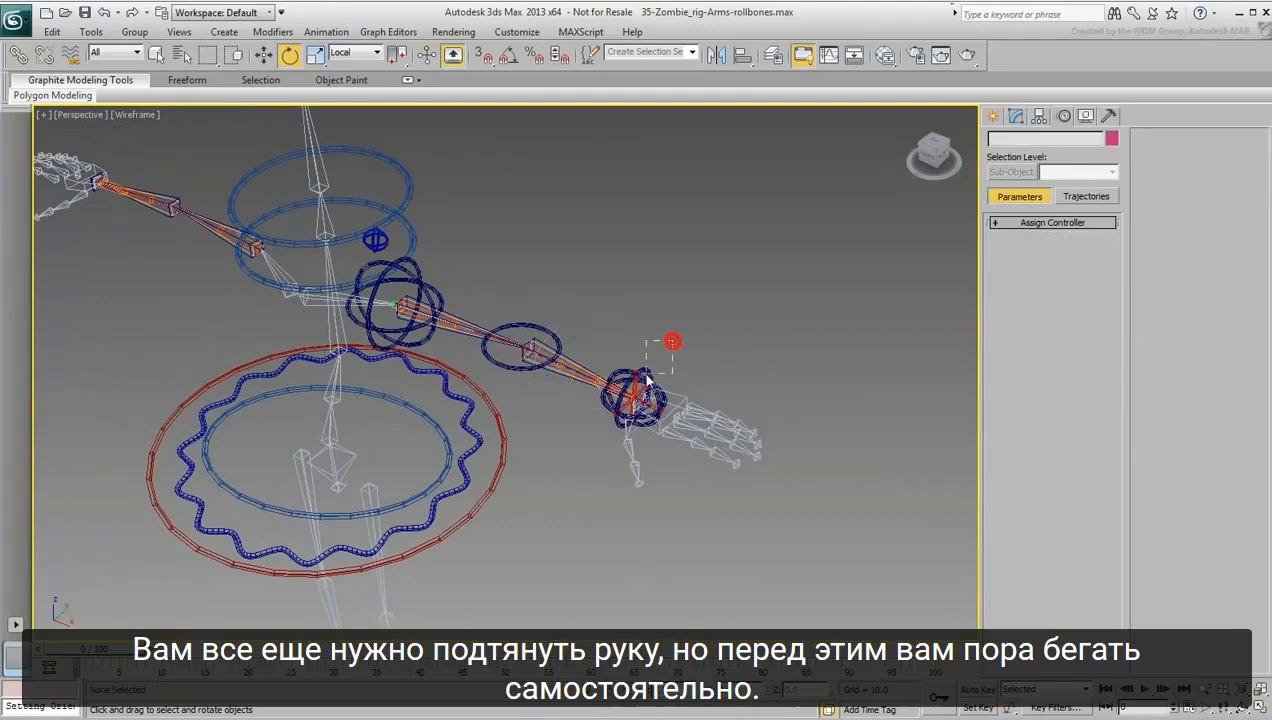
left_click(645, 382)
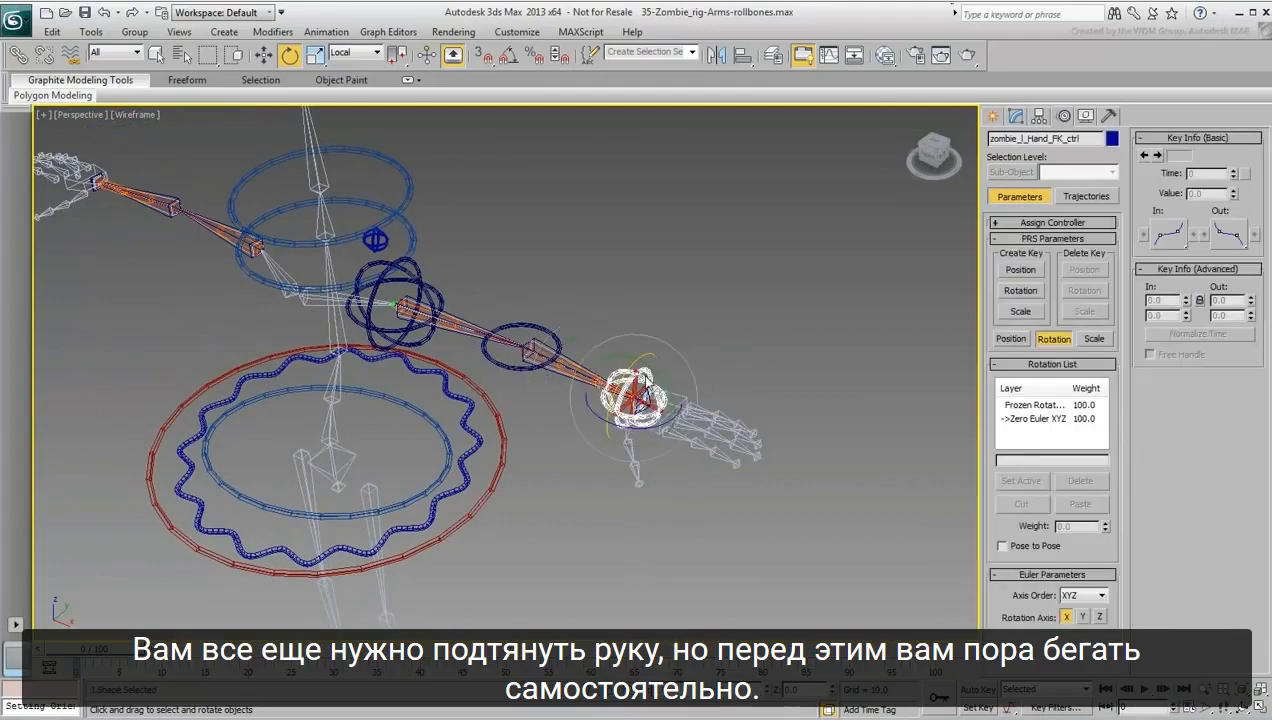
left_click(1065, 118)
left_click(1022, 269)
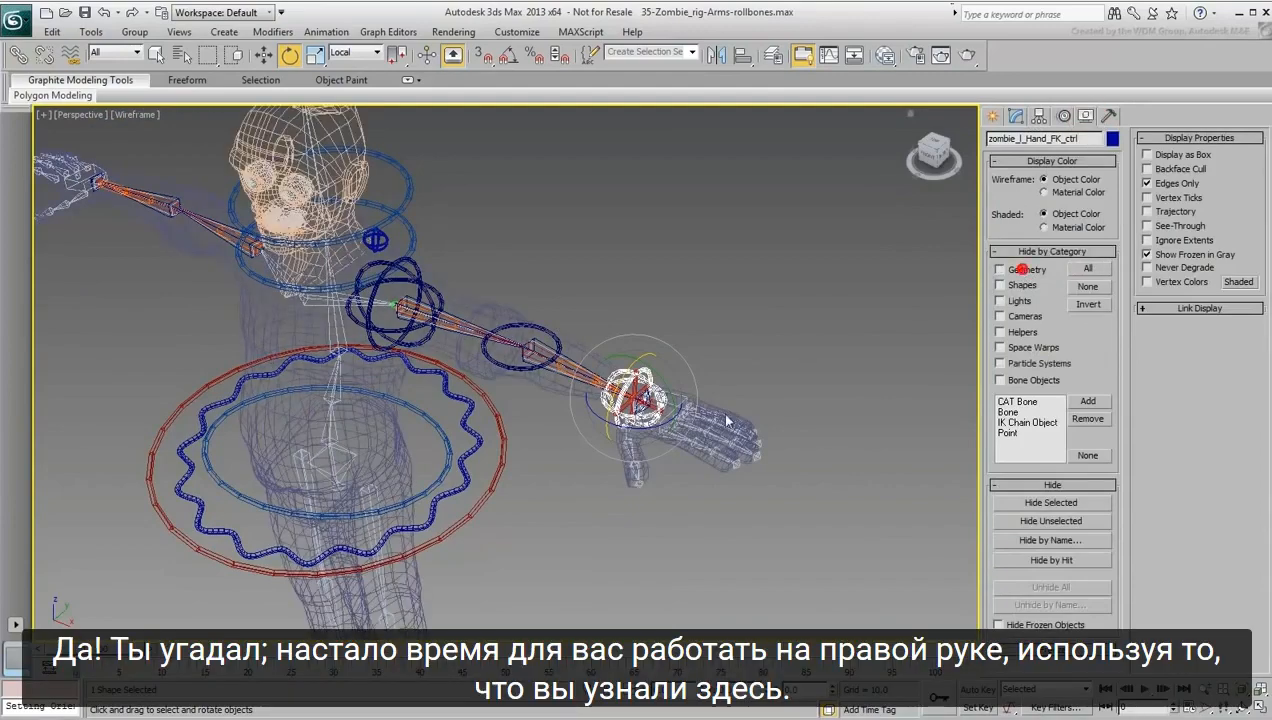
Switch the viewport to shaded display and rotate the left hand FK control about its local X axis to check the forearm skin's twist
scroll(614, 485, "up", 5)
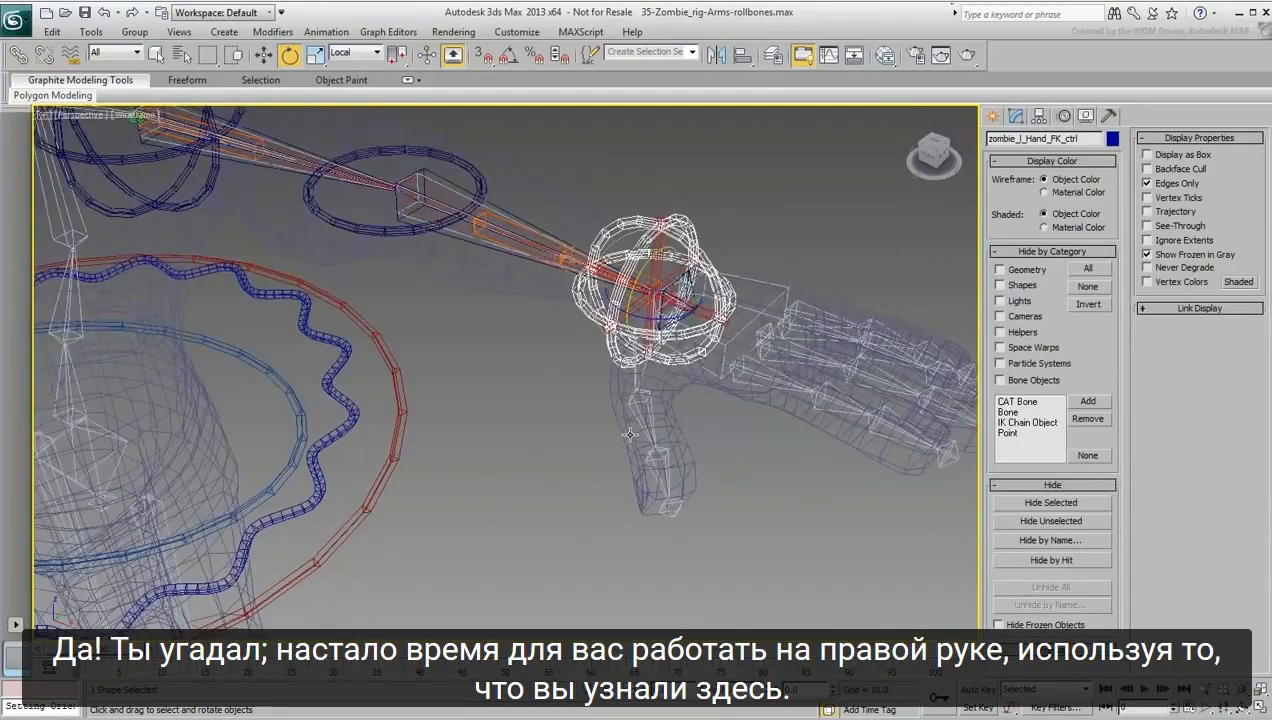
key("F3")
middle_click_drag(567, 452, 604, 365, "alt")
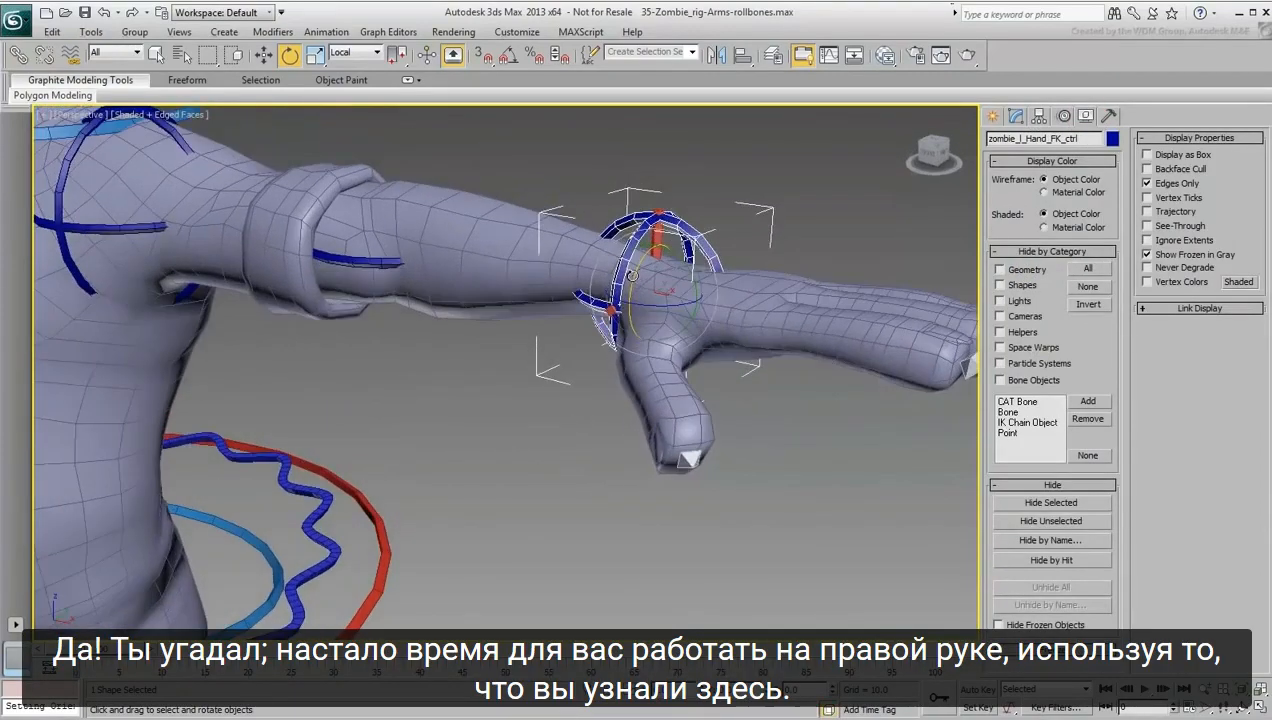
left_click_drag(632, 275, 640, 332)
Hide the Geometry category so only the rig's bones and controls are displayed
scroll(500, 436, "down", 5)
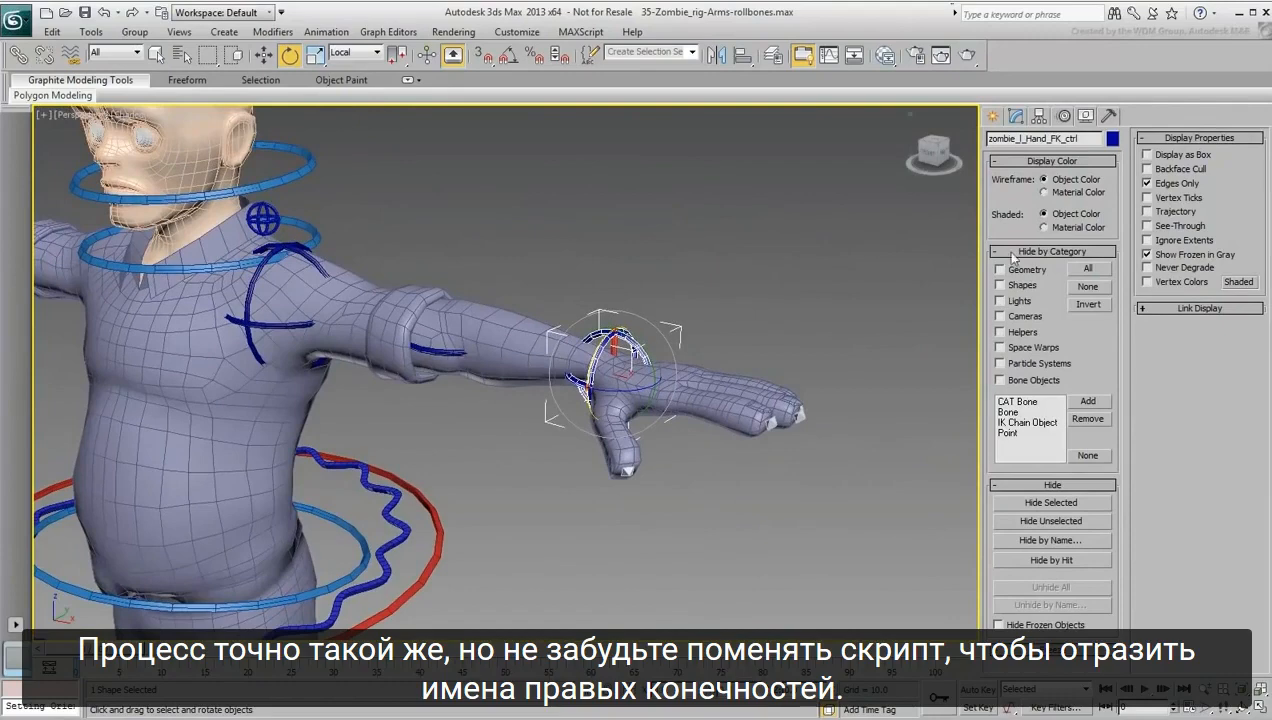
left_click(1000, 269)
middle_click_drag(676, 238, 741, 279)
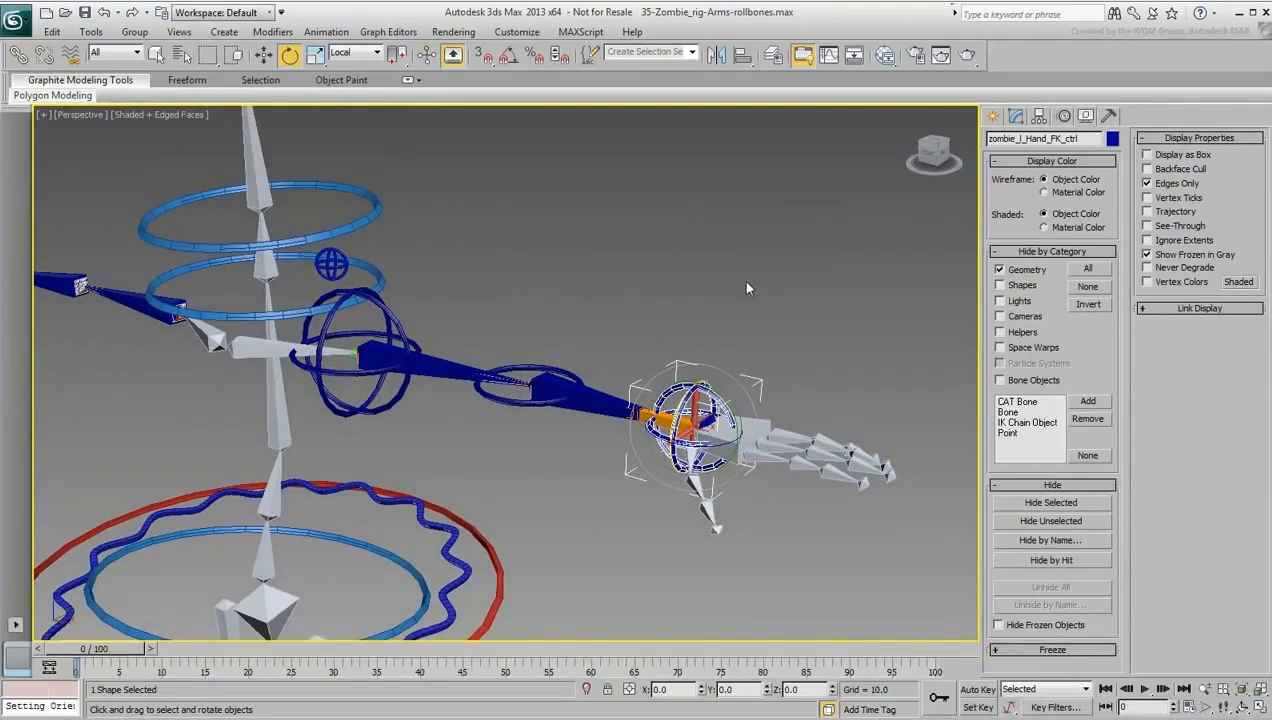